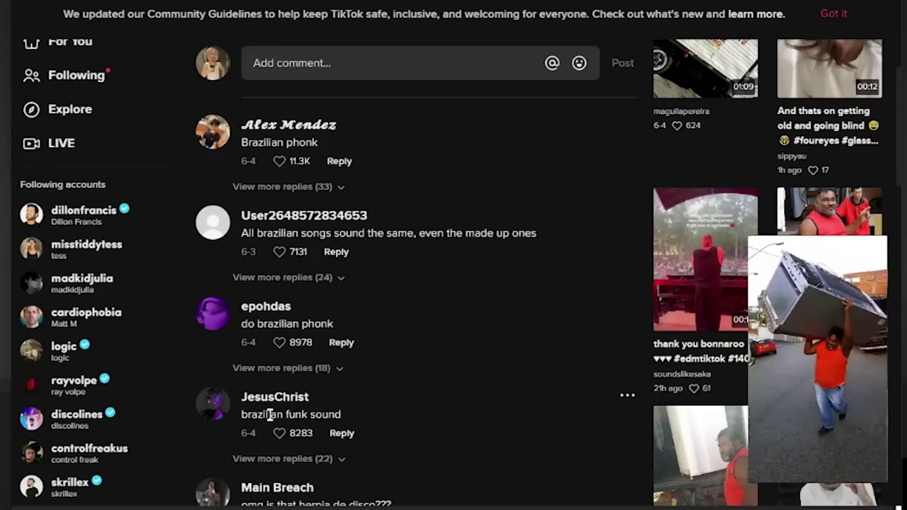
# Read through the TikTok video's comments for suggestions on the style of the track
pyautogui.scroll(-5, 355, 411)
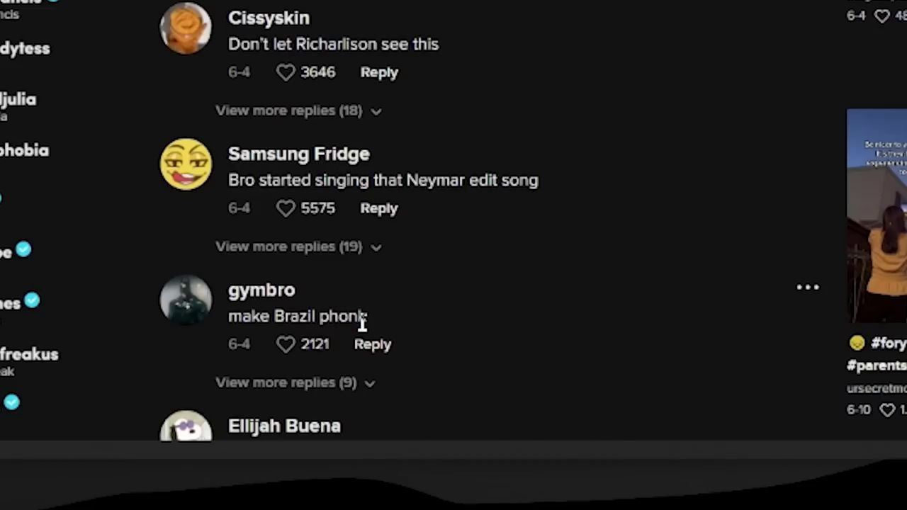
pyautogui.scroll(-2, 361, 323)
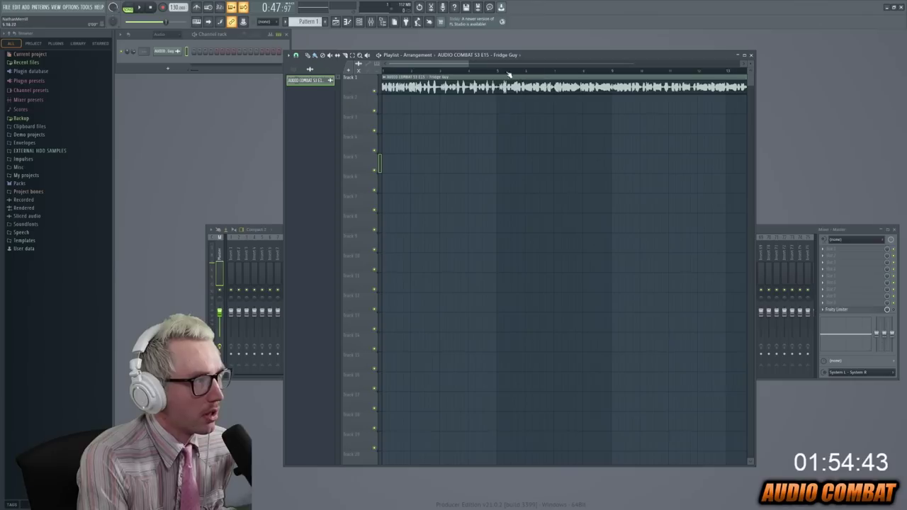
# Play back the opening bars of the Fridge Guy vocal clip on Track 1 of the playlist in FL Studio
pyautogui.moveTo(453, 64); pyautogui.dragTo(523, 64)
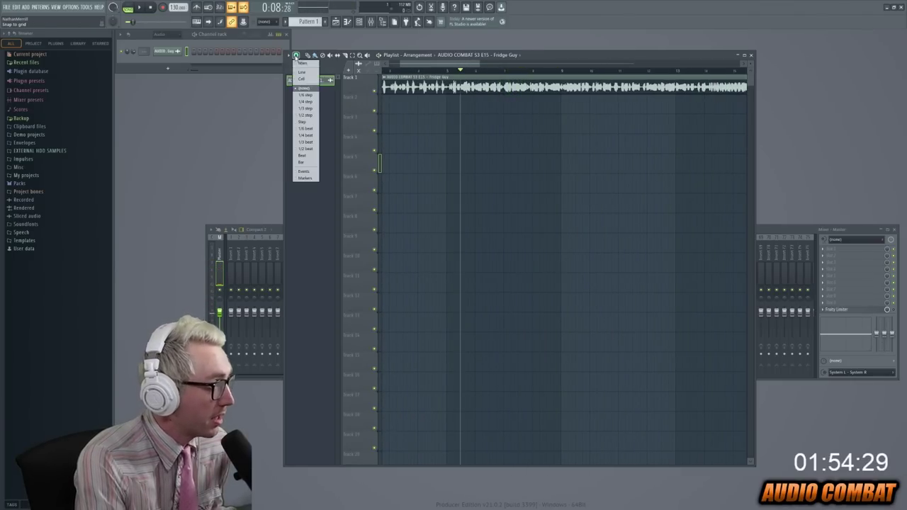
pyautogui.press('space')
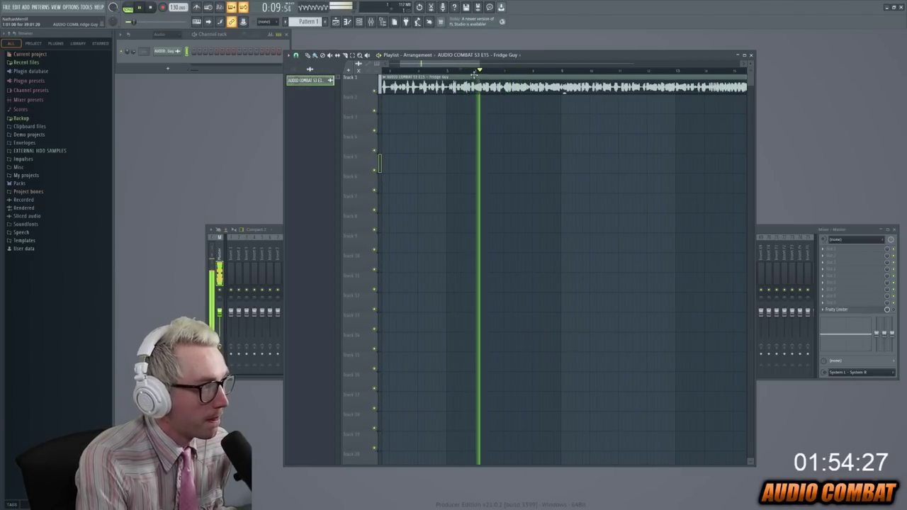
pyautogui.press('space')
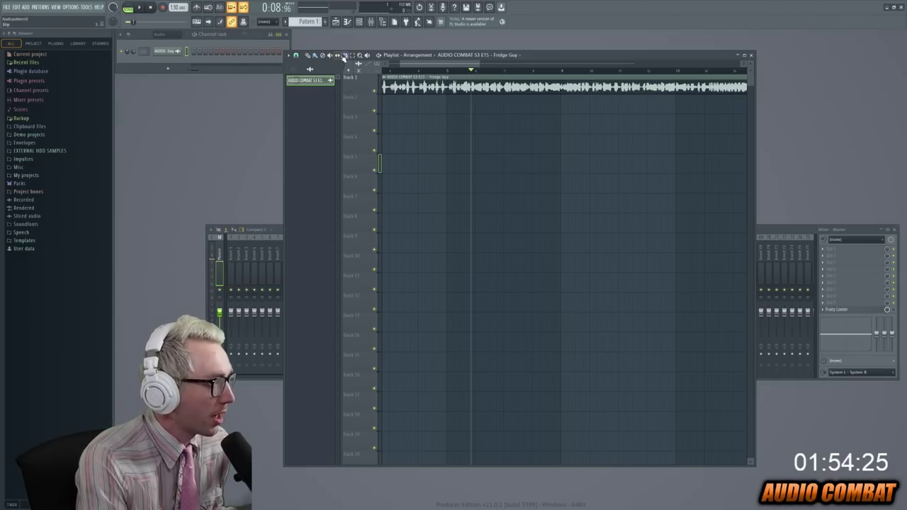
# Slice the Fridge Guy vocal clip at bar 5, remove the short section after the cut, and play back the start
pyautogui.moveTo(481, 64); pyautogui.dragTo(446, 66)
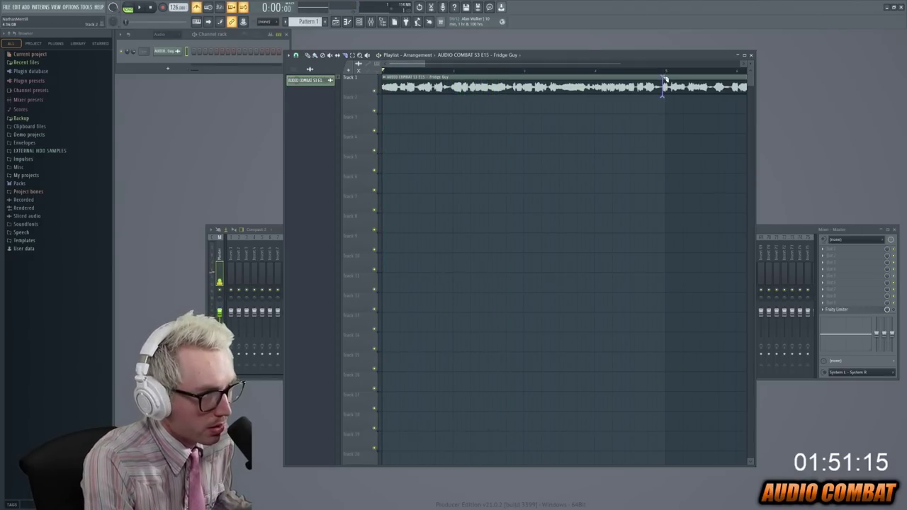
pyautogui.click(664, 80)
pyautogui.rightClick(717, 86)
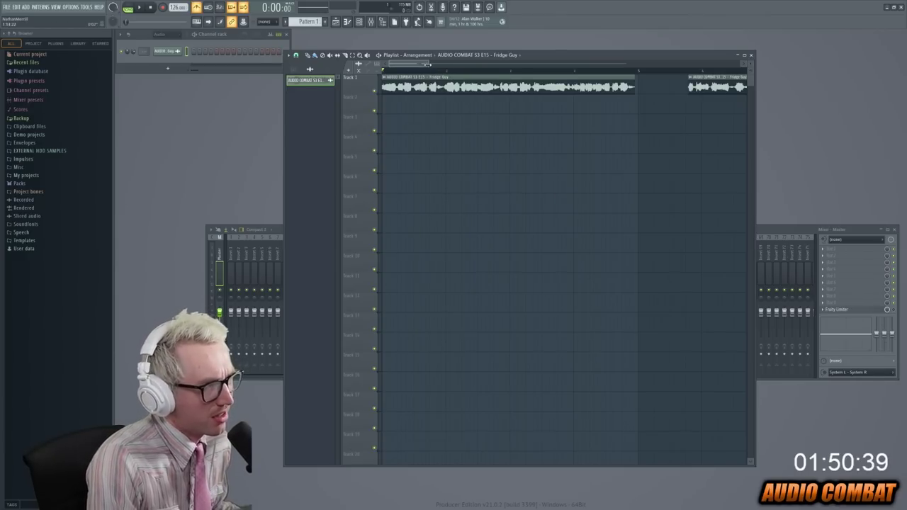
pyautogui.moveTo(426, 64)
pyautogui.mouseDown()
pyautogui.moveTo(443, 69)
pyautogui.moveTo(432, 74)
pyautogui.mouseUp()
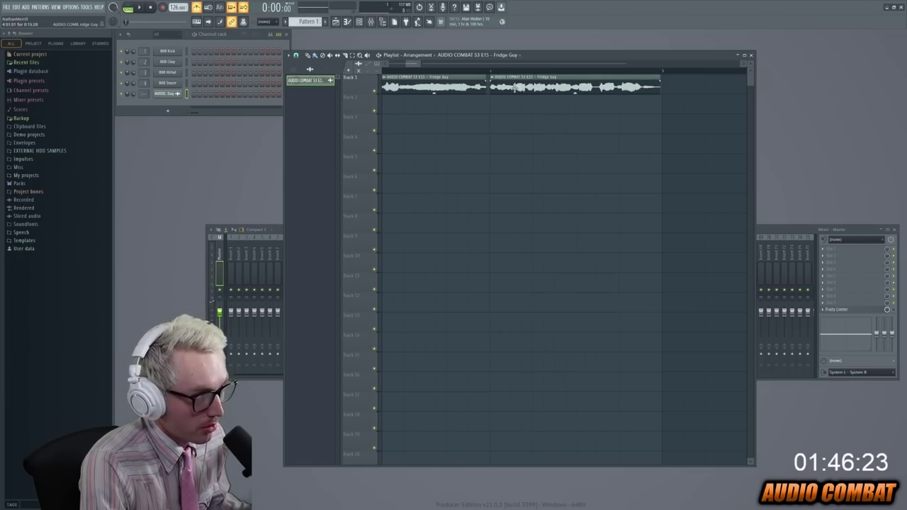
pyautogui.moveTo(420, 64); pyautogui.dragTo(413, 64)
pyautogui.press('space')
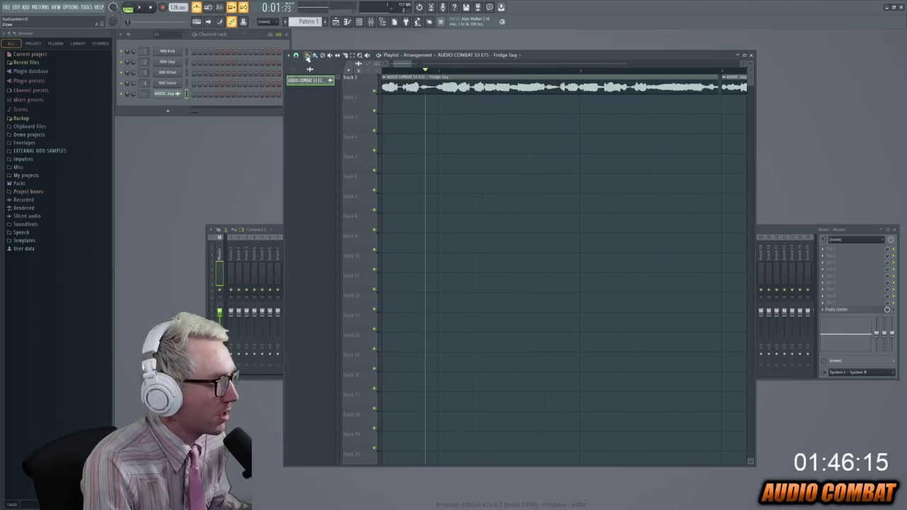
# Switch to the Draw tool and open the vocal clip's channel settings
pyautogui.click(308, 56)
pyautogui.click(301, 79)
pyautogui.click(306, 80)
pyautogui.click(333, 147)
pyautogui.click(332, 168)
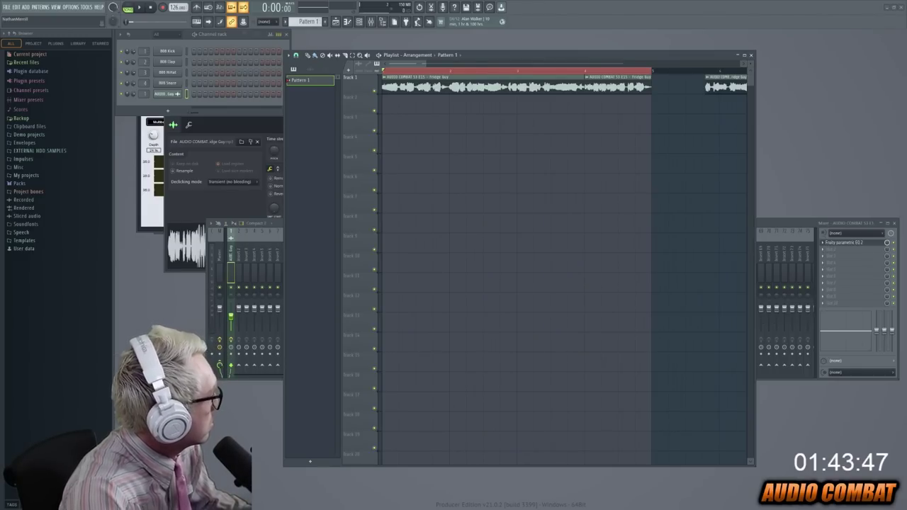
# Place a drum sample at the start of the arrangement below the vocal
pyautogui.moveTo(383, 287); pyautogui.dragTo(398, 182)
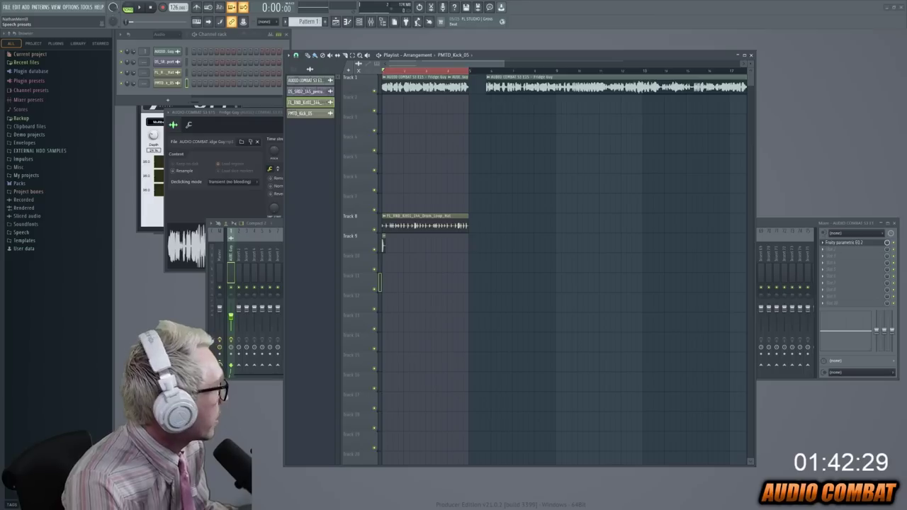
# Switch to Splice, audition the snare one-shots, and add the DECAP wooden rimshot to Track 10 of the playlist
pyautogui.hotkey('alt', 'Tab')
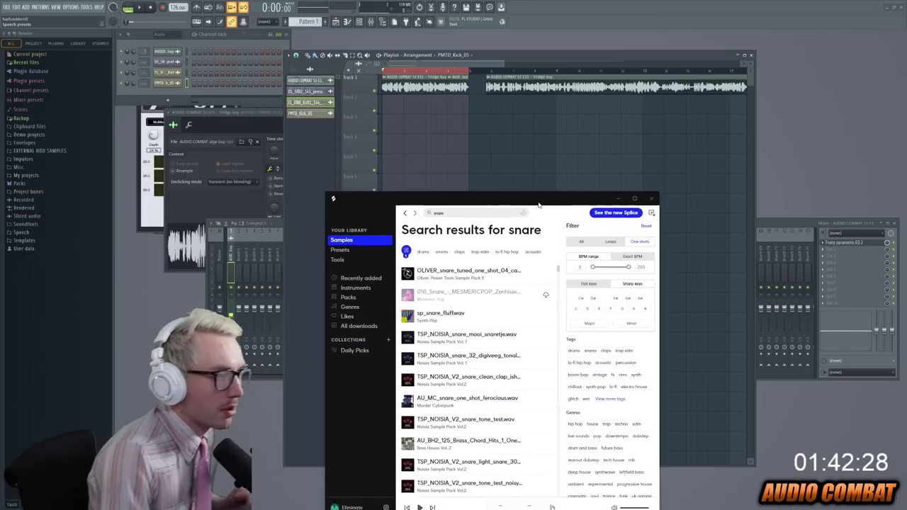
pyautogui.moveTo(538, 204); pyautogui.dragTo(677, 103)
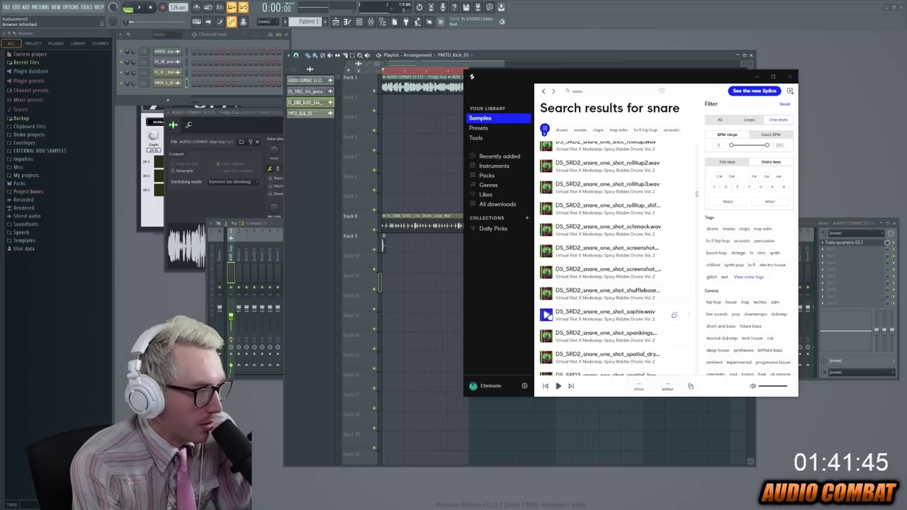
pyautogui.scroll(-4, 550, 312)
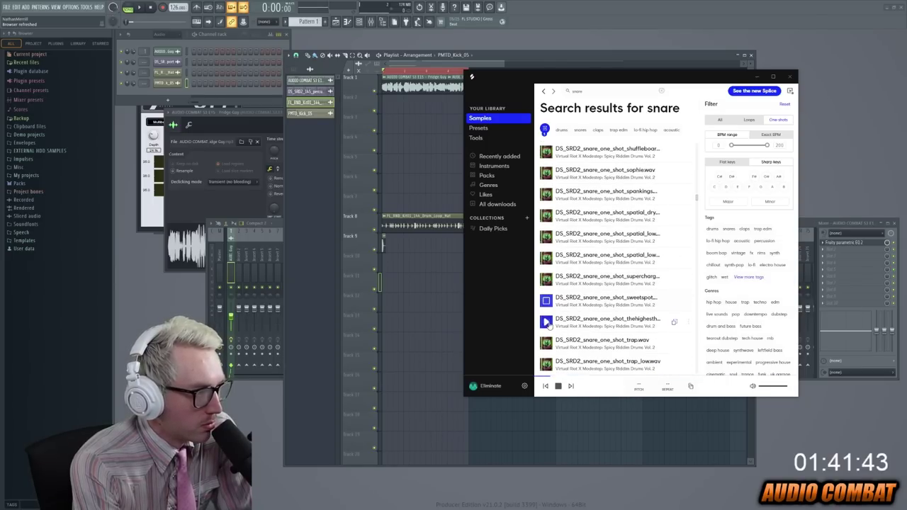
pyautogui.click(546, 322)
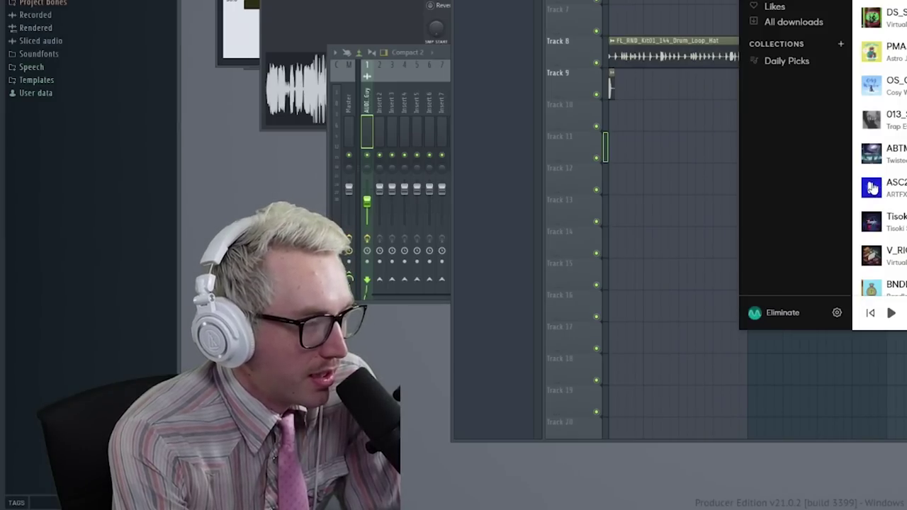
pyautogui.scroll(-3, 879, 185)
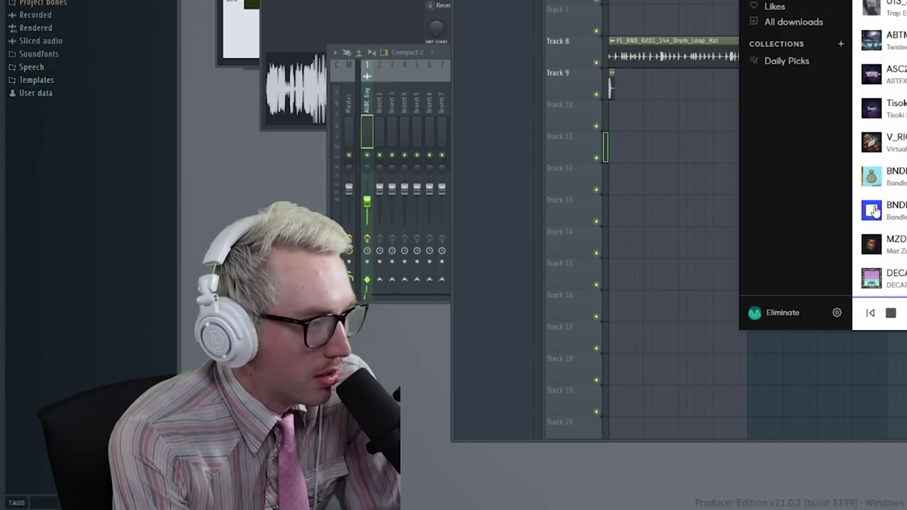
pyautogui.scroll(-3, 873, 141)
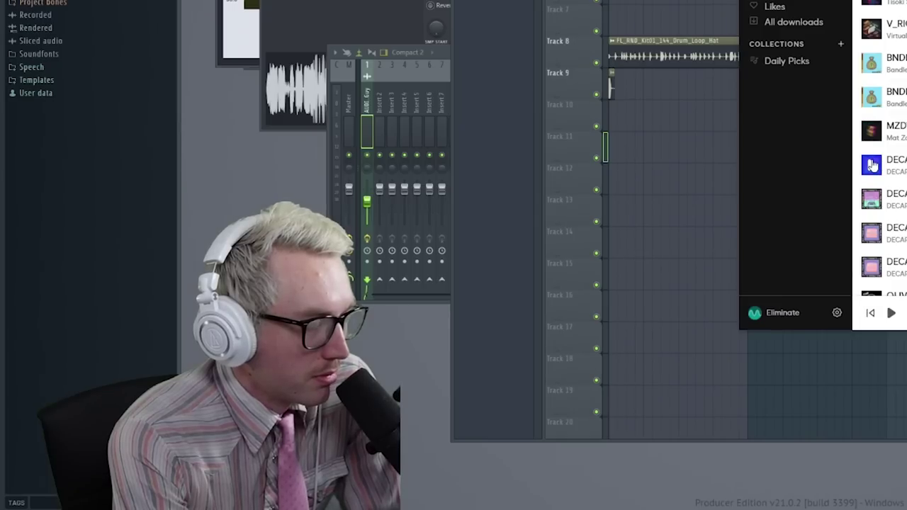
pyautogui.scroll(-2, 873, 163)
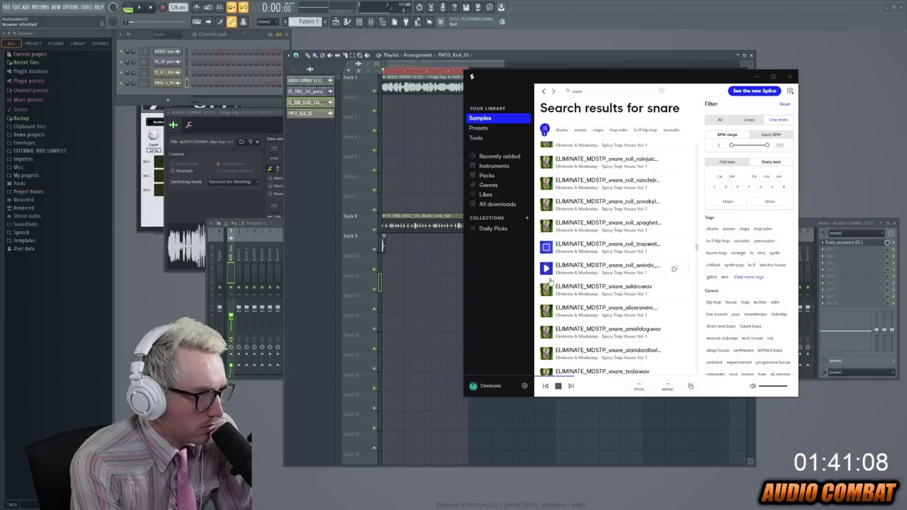
pyautogui.scroll(-5, 551, 281)
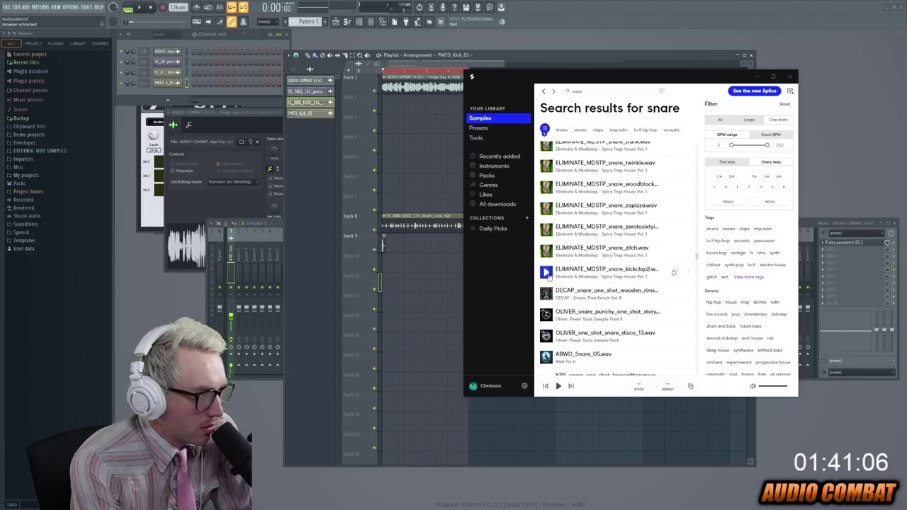
pyautogui.moveTo(547, 294); pyautogui.dragTo(437, 265)
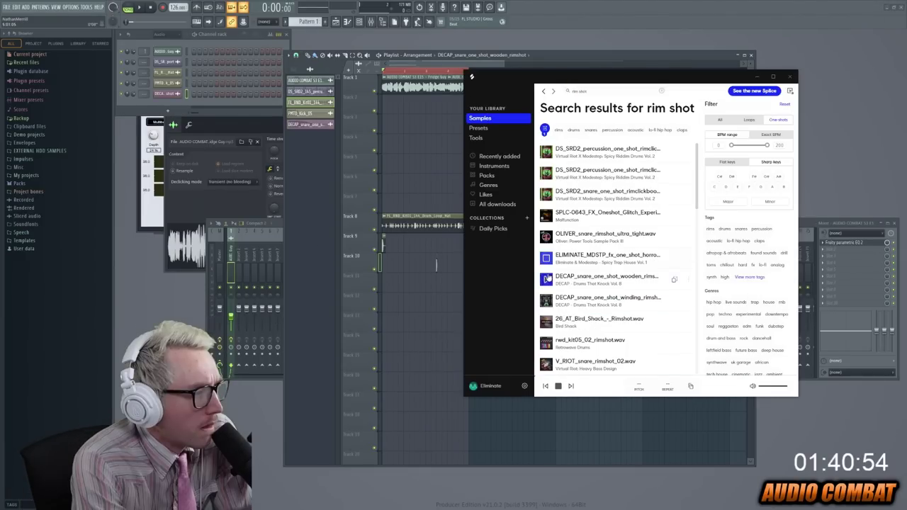
# Preview the OLIVER ultra tight rimshot in Splice and repeat the wooden rimshot on Track 10 in the middle of bar 2
pyautogui.click(549, 239)
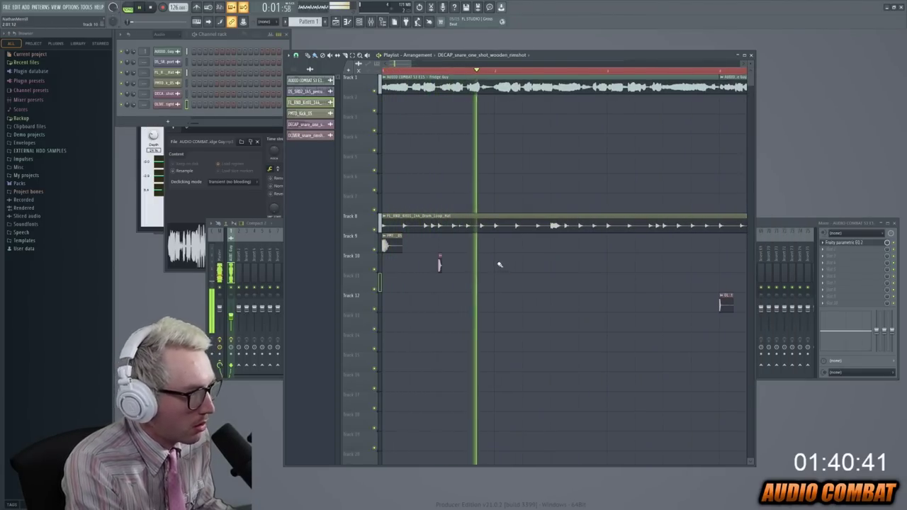
pyautogui.click(555, 266)
# Copy the kick on Track 9 to late in bar 2 and duplicate the two-bar drum pattern into bars 3 and 4
pyautogui.moveTo(426, 253); pyautogui.dragTo(370, 249)
pyautogui.press('space')
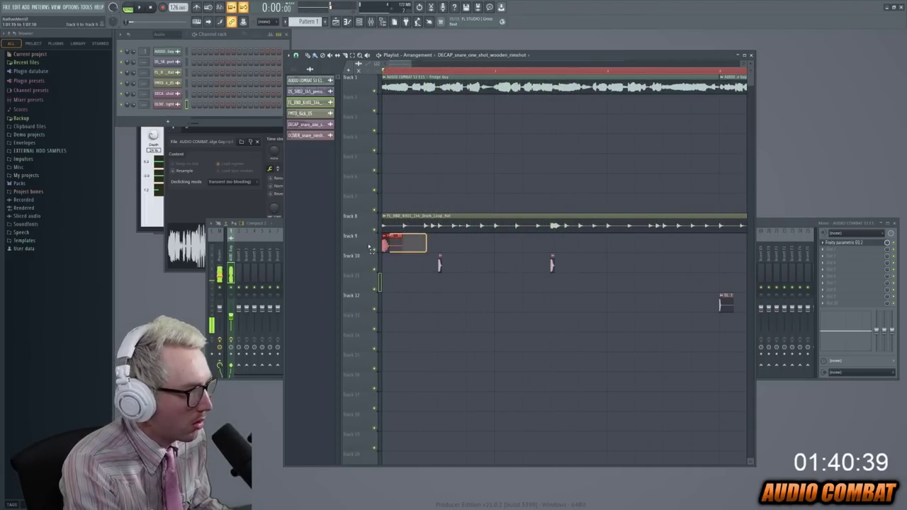
pyautogui.moveTo(596, 249); pyautogui.dragTo(589, 249)
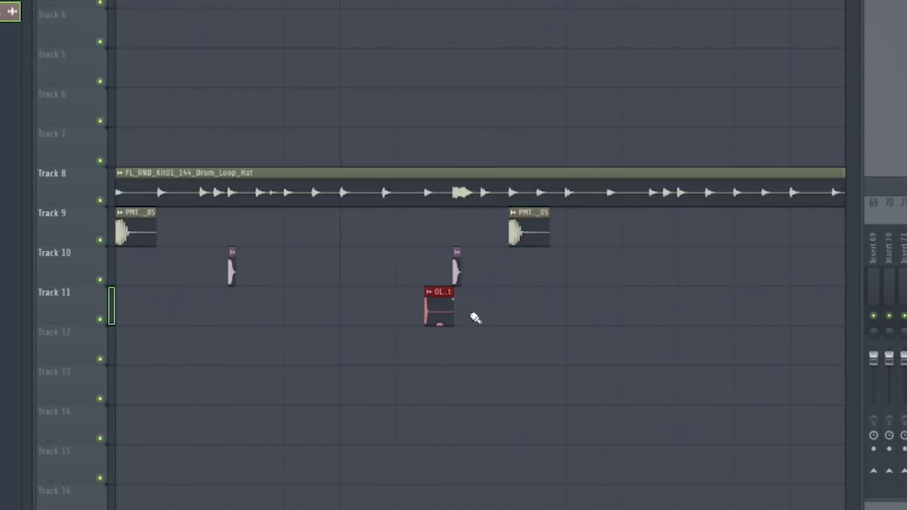
pyautogui.moveTo(727, 366); pyautogui.dragTo(115, 207)
pyautogui.moveTo(156, 233); pyautogui.dragTo(599, 239)
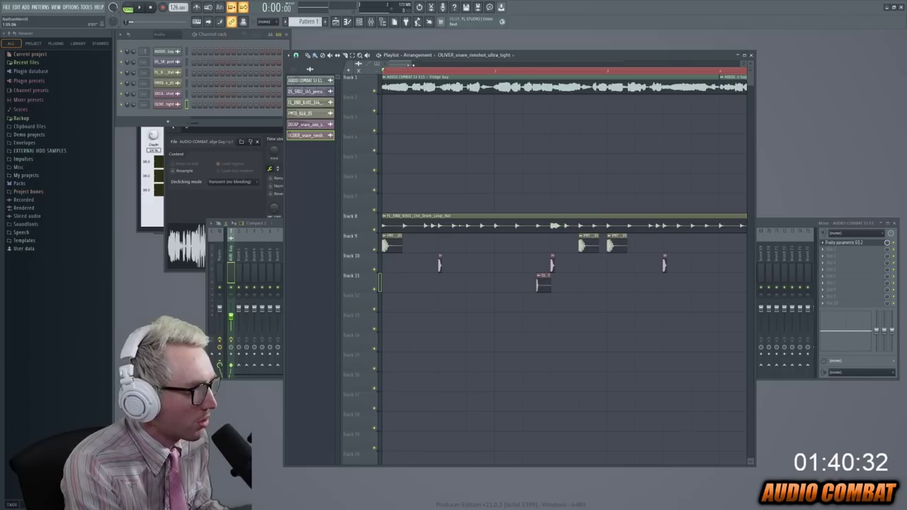
pyautogui.hotkey('ctrl', 'b')
pyautogui.press('space')
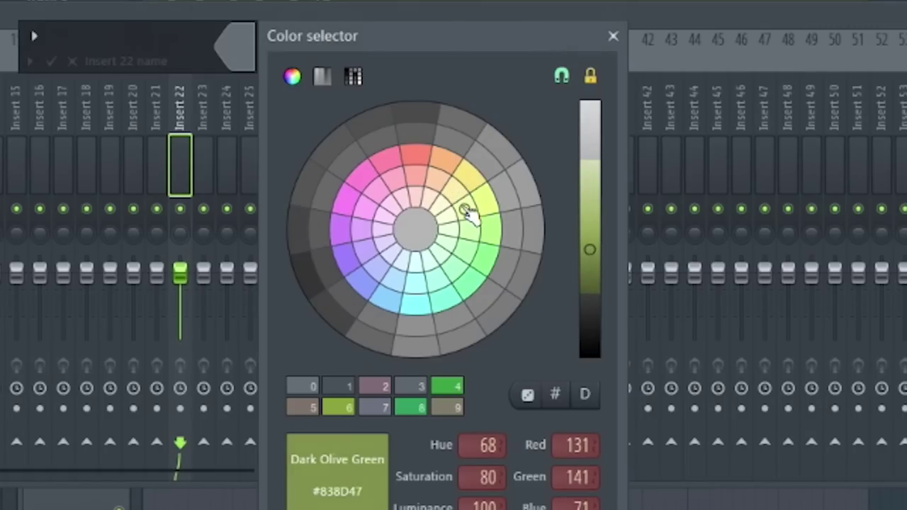
# Pick a pale yellow color for mixer Insert 22
pyautogui.click(468, 213)
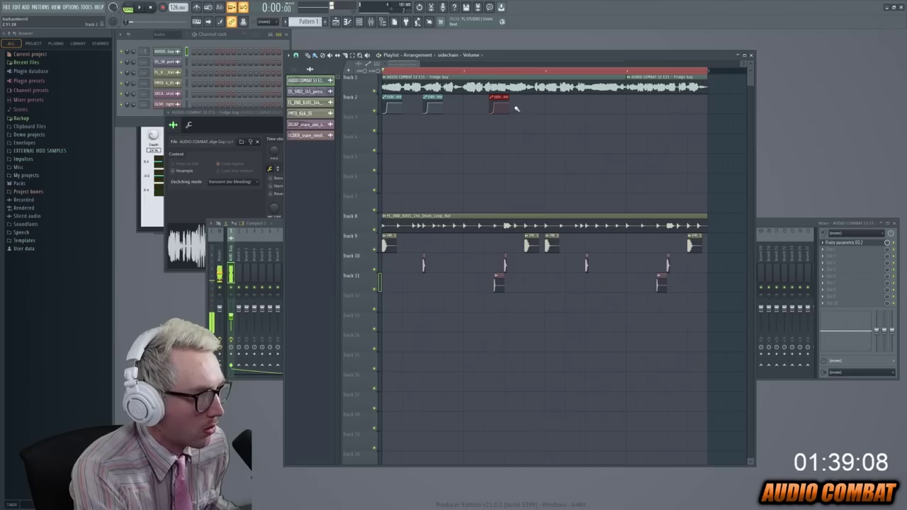
# Play back the arrangement to check the sidechain volume clips on Track 2 against the drums
pyautogui.press('space')
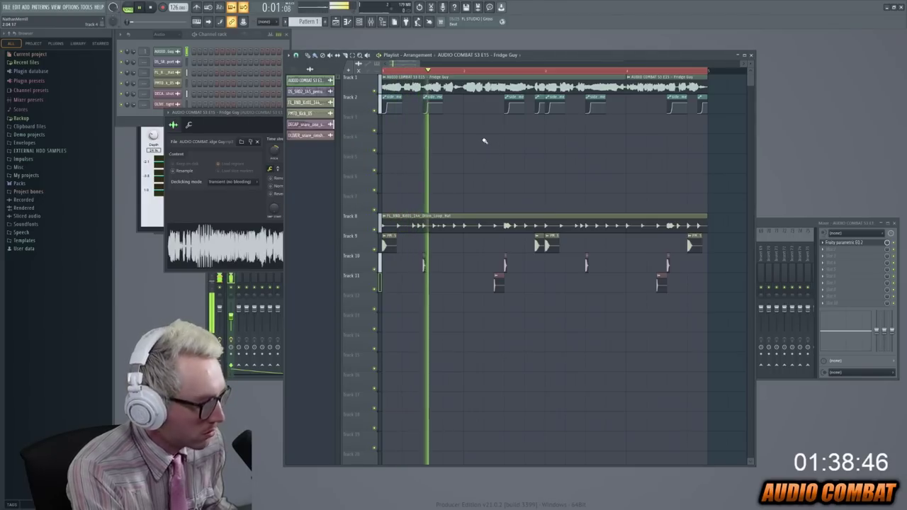
pyautogui.press('F9')
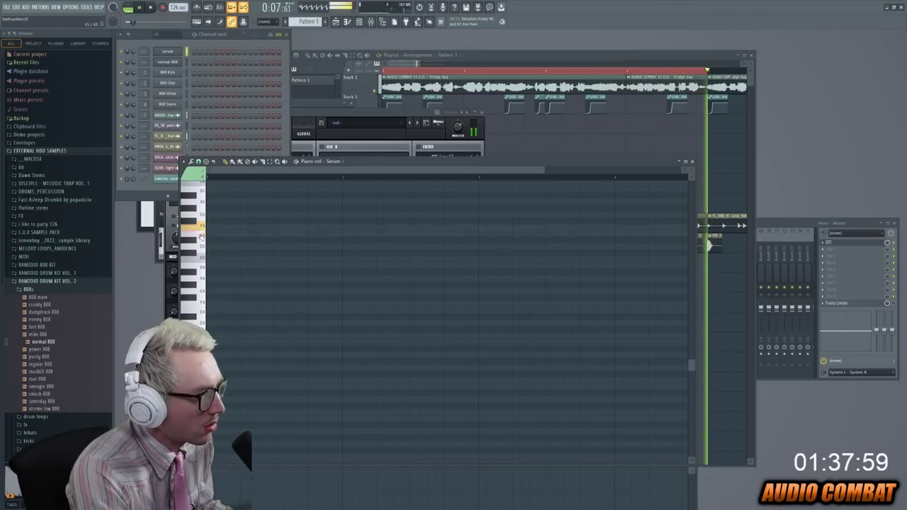
# Open the normal 808 channel's piano roll and settings, and open the pattern clip on Track 4 for note editing
pyautogui.rightClick(177, 58)
pyautogui.click(282, 179)
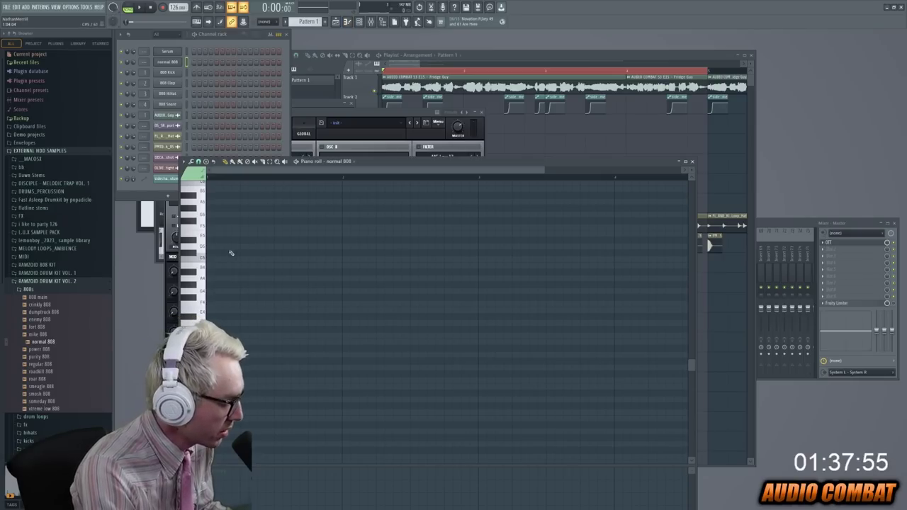
pyautogui.click(174, 64)
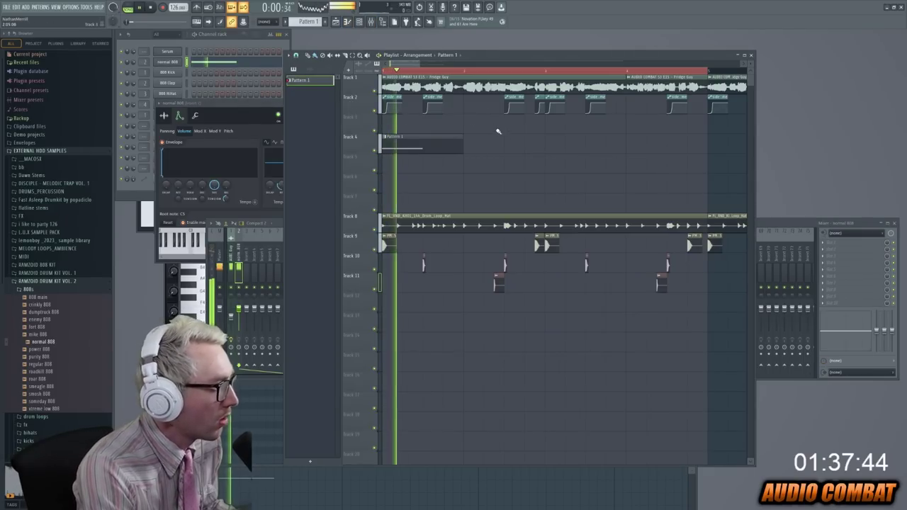
pyautogui.doubleClick(401, 150)
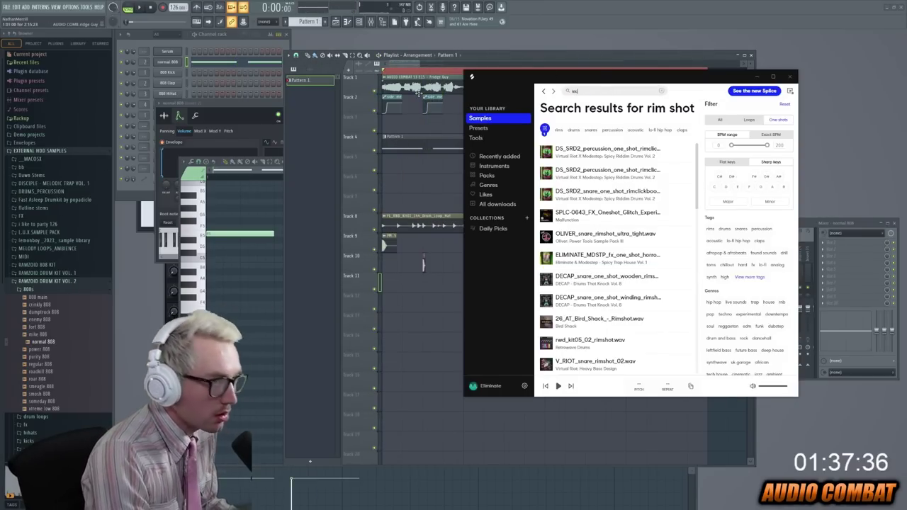
# Search Splice for kick and replace the first kick on Track 9 of the playlist with JU_SK_Kicks37.wav
pyautogui.press('BackSpace')
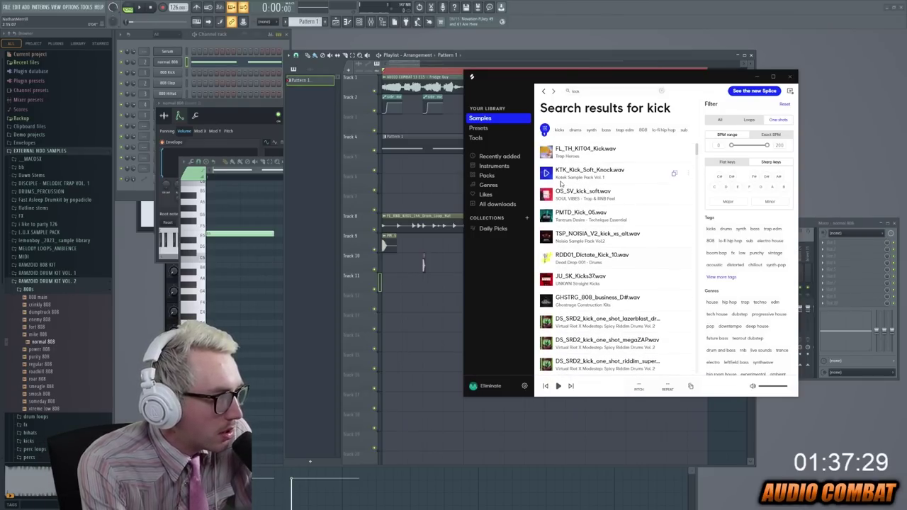
pyautogui.scroll(-1, 555, 205)
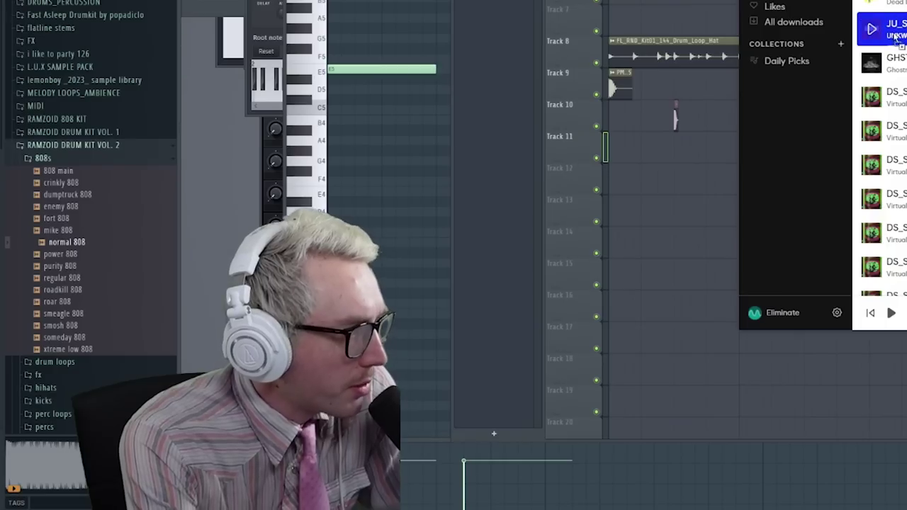
pyautogui.moveTo(560, 273); pyautogui.dragTo(461, 203)
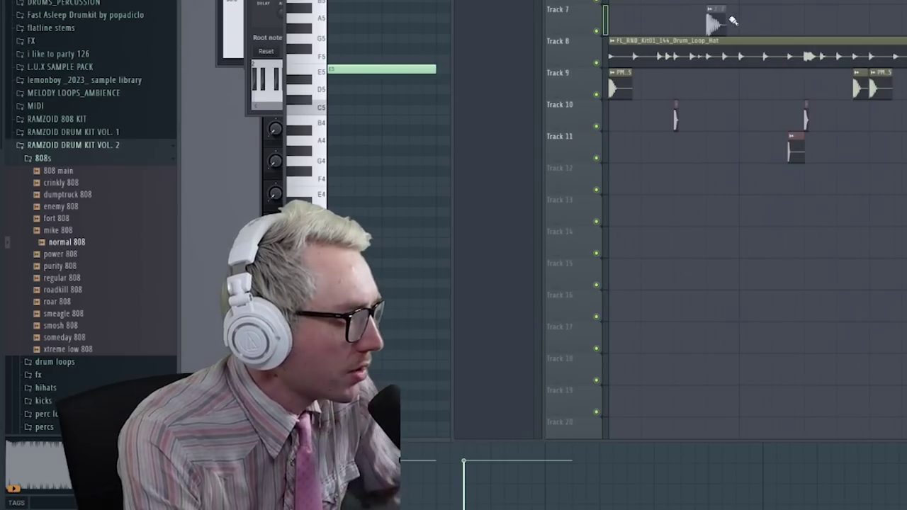
pyautogui.moveTo(733, 21); pyautogui.dragTo(620, 108)
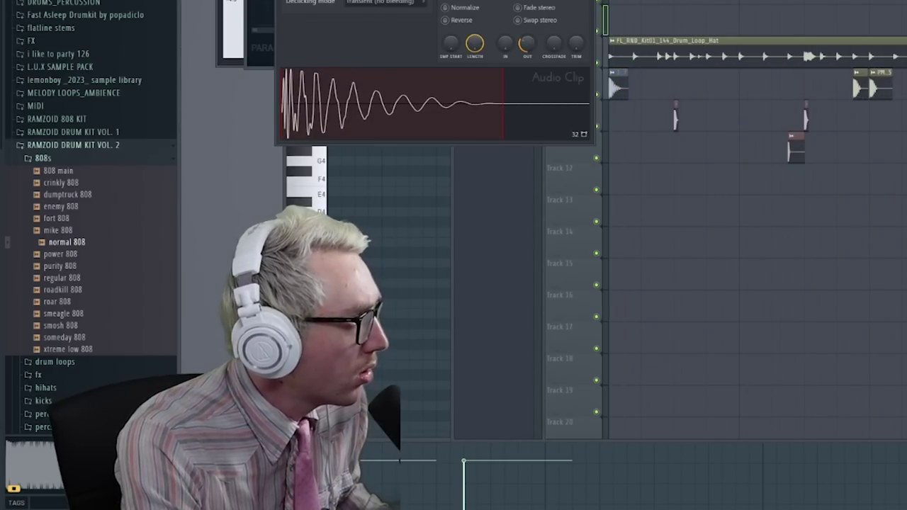
# Duplicate the Pattern 1 clip on Track 4 directly after itself and replace the 808 channel's sample with xtreme low 808
pyautogui.press('space')
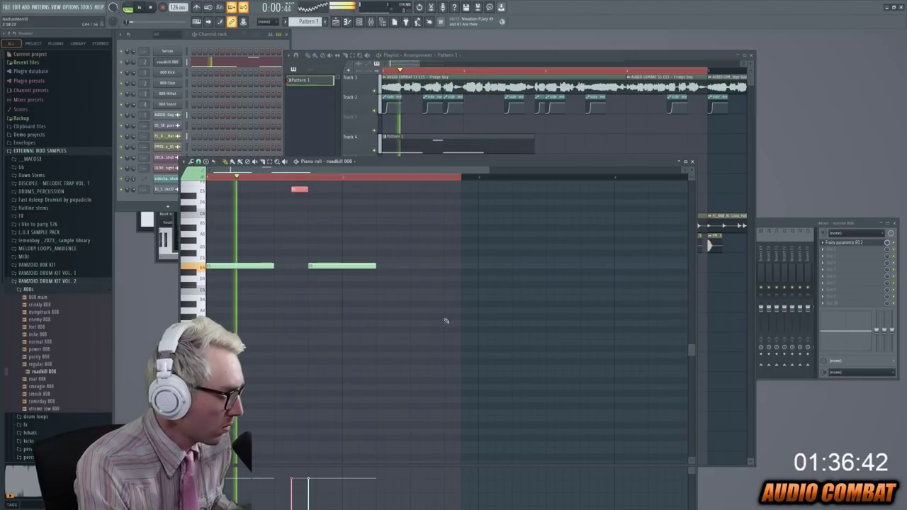
pyautogui.scroll(3, 446, 320)
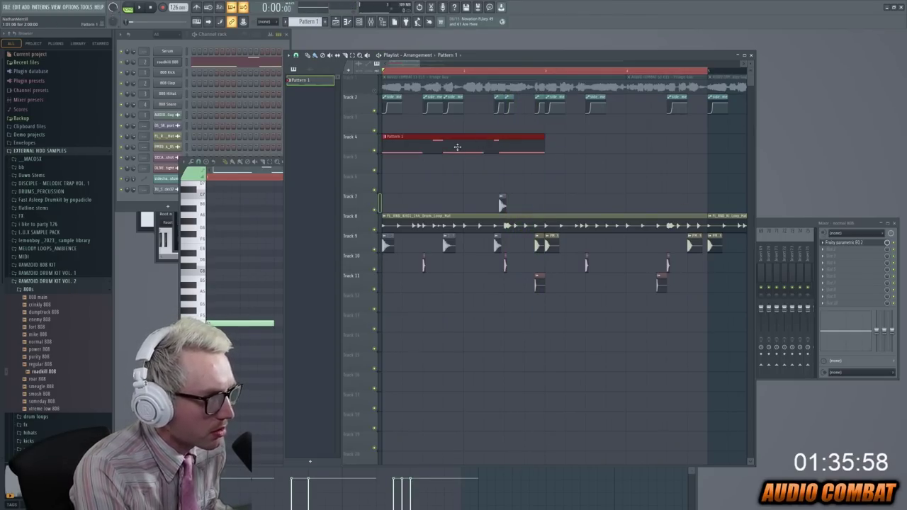
pyautogui.moveTo(457, 146); pyautogui.dragTo(626, 144)
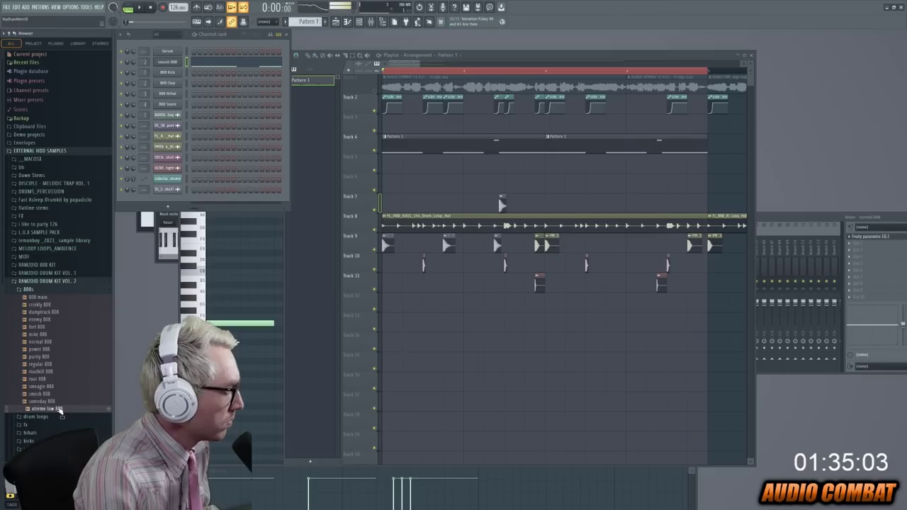
pyautogui.moveTo(174, 68); pyautogui.dragTo(170, 63)
pyautogui.press('space')
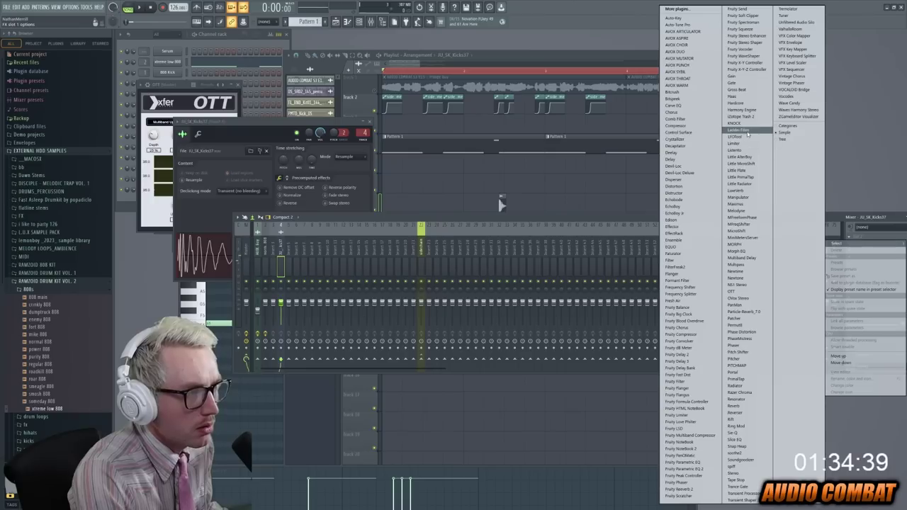
# Load KNOCK on the JU_SK_Kicks37 mixer insert and Fruity Reeverb 2 on the Fridge Guy vocal's insert
pyautogui.click(740, 124)
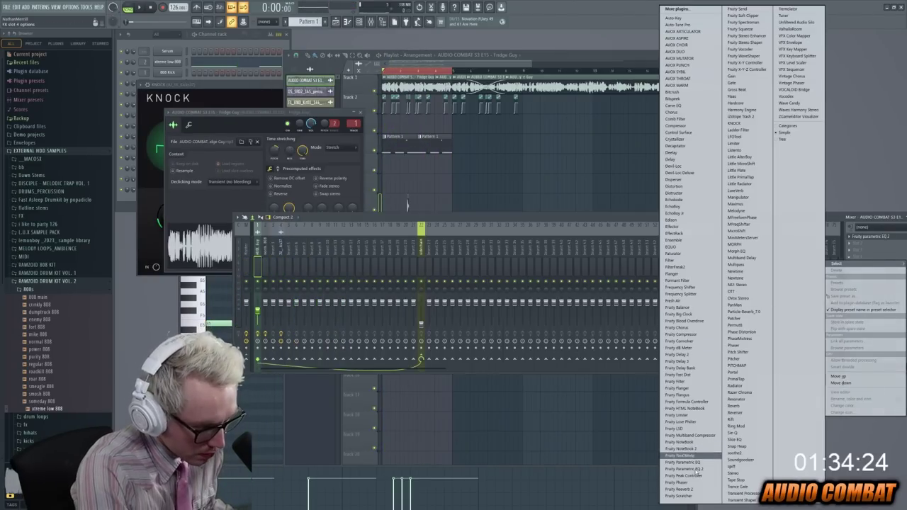
pyautogui.click(688, 489)
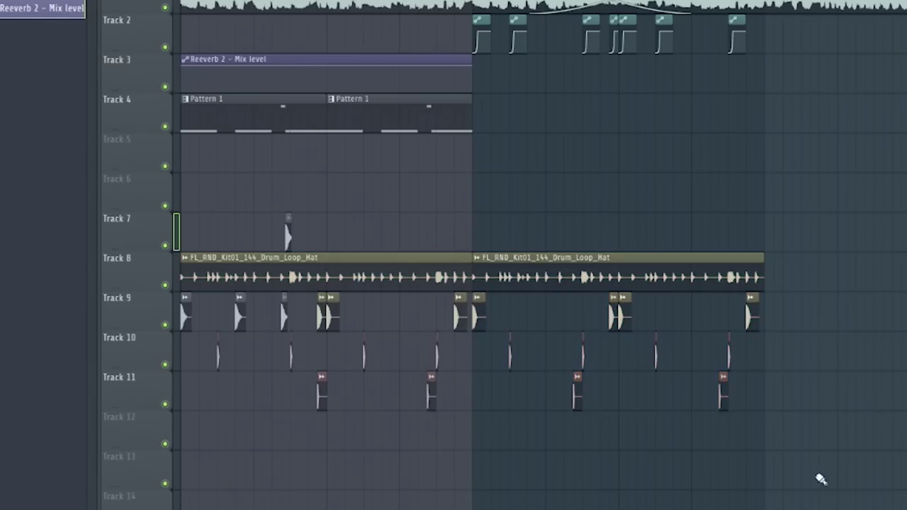
# Replace the second section's drums with a copy of the first section's, delete the opening Track 9 kick, and move both Pattern 1 clips there
pyautogui.moveTo(873, 436); pyautogui.dragTo(503, 213)
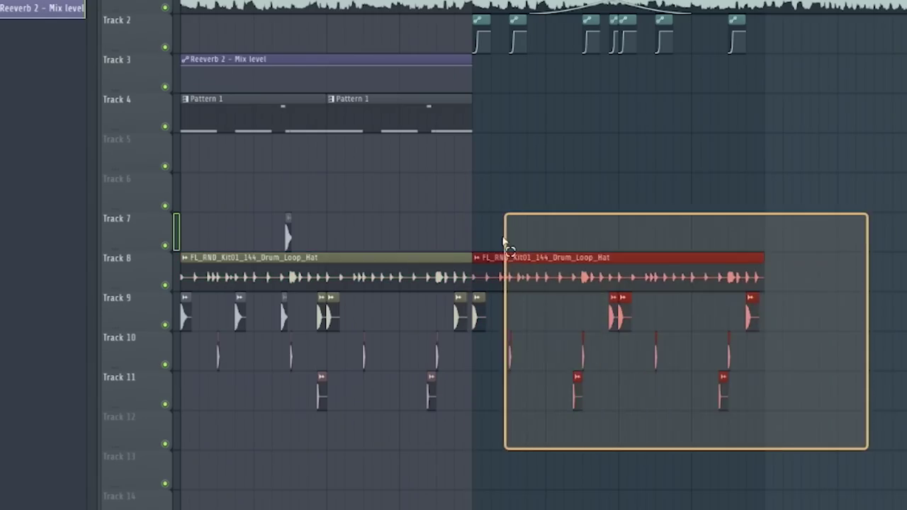
pyautogui.hotkey('ctrl', 'v')
pyautogui.click(218, 348)
pyautogui.moveTo(265, 112); pyautogui.dragTo(577, 111)
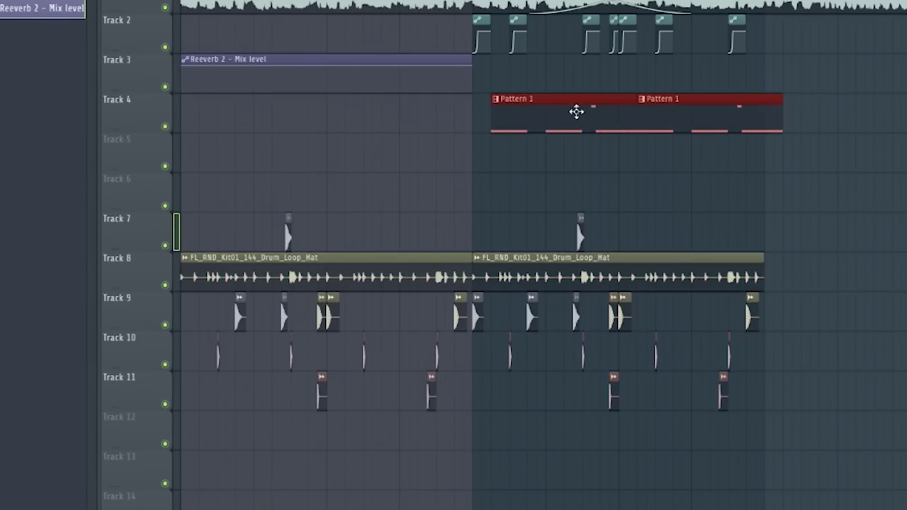
pyautogui.click(532, 125)
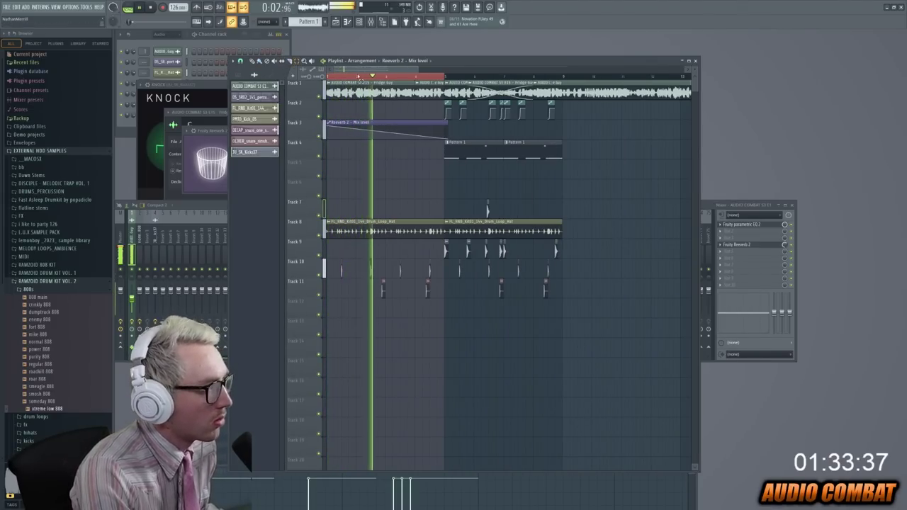
# Replace the crossfaded vocal clips on Track 1 with clean copies from bar 5 and duplicate that section's vocals after it
pyautogui.click(357, 74)
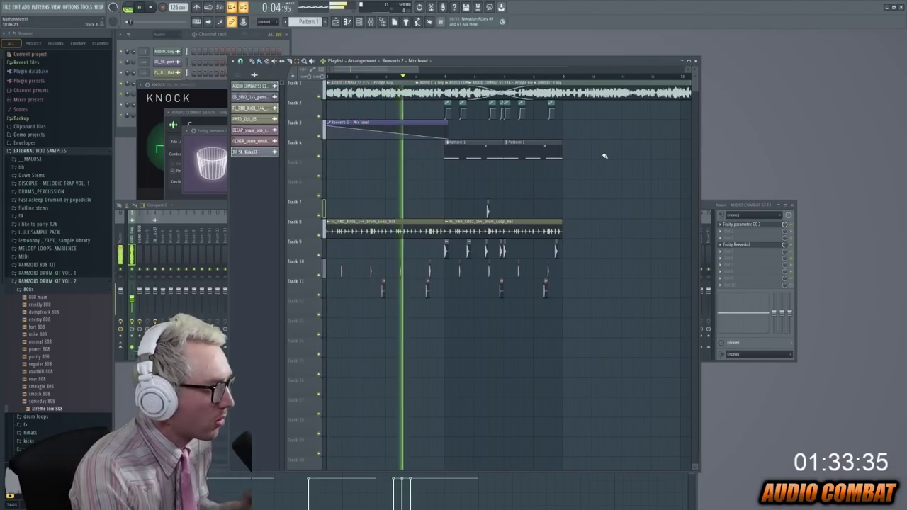
pyautogui.rightClick(504, 83)
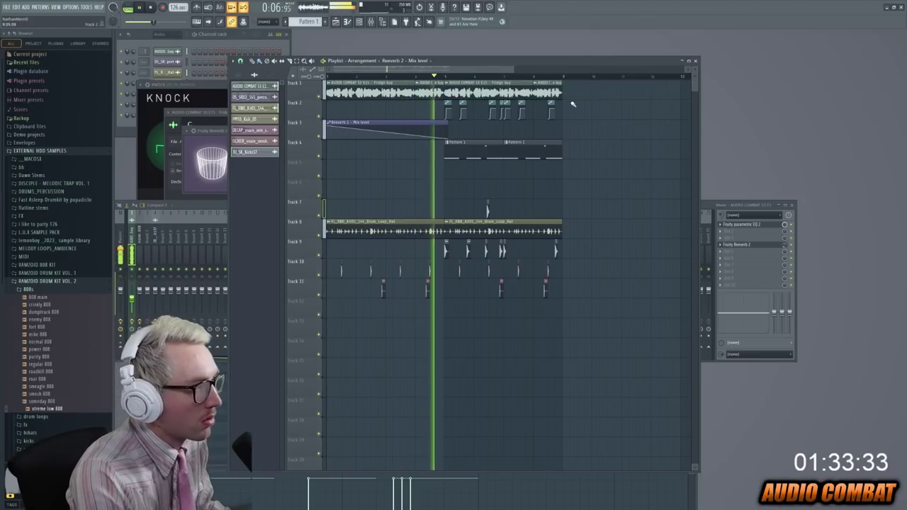
pyautogui.keyDown('ctrl'); pyautogui.click(538, 89); pyautogui.keyUp('ctrl')
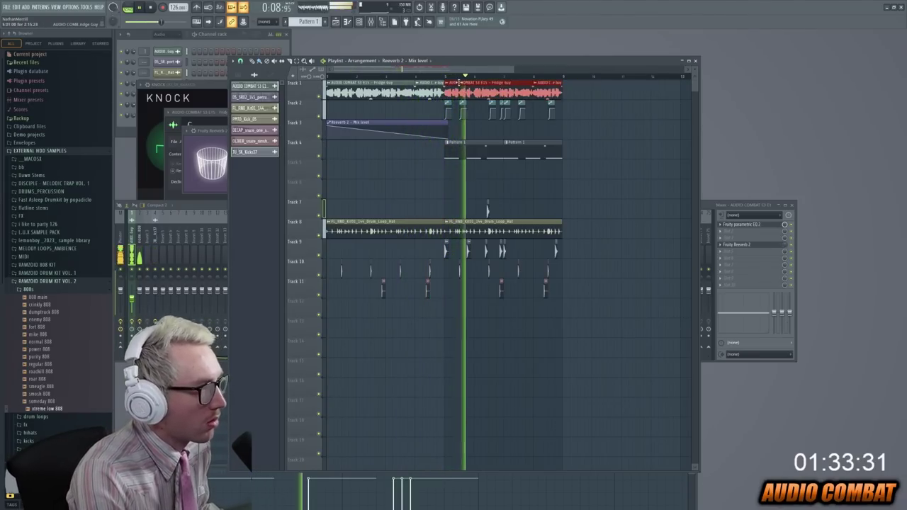
pyautogui.hotkey('ctrl', 'b')
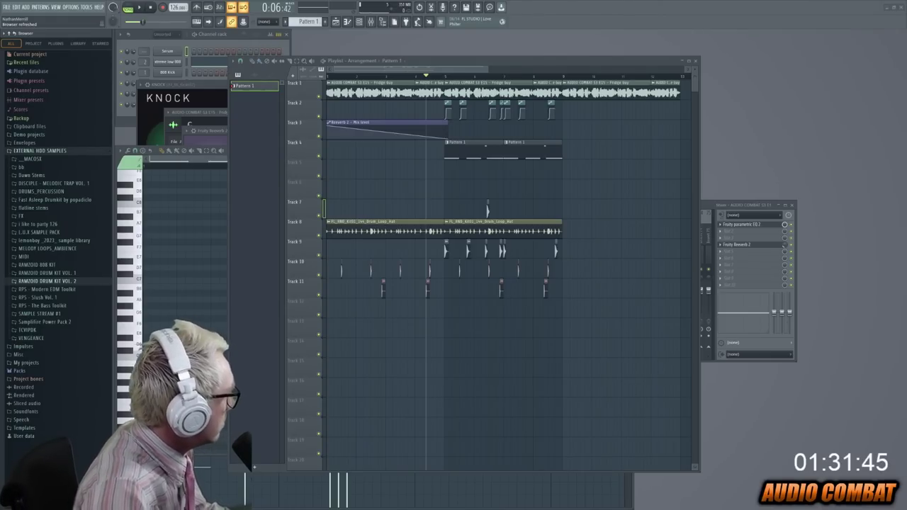
# Place the Break_092_98BPM loop on Track 13, set the project tempo to 98 BPM and restretch all channels
pyautogui.moveTo(483, 323); pyautogui.dragTo(328, 329)
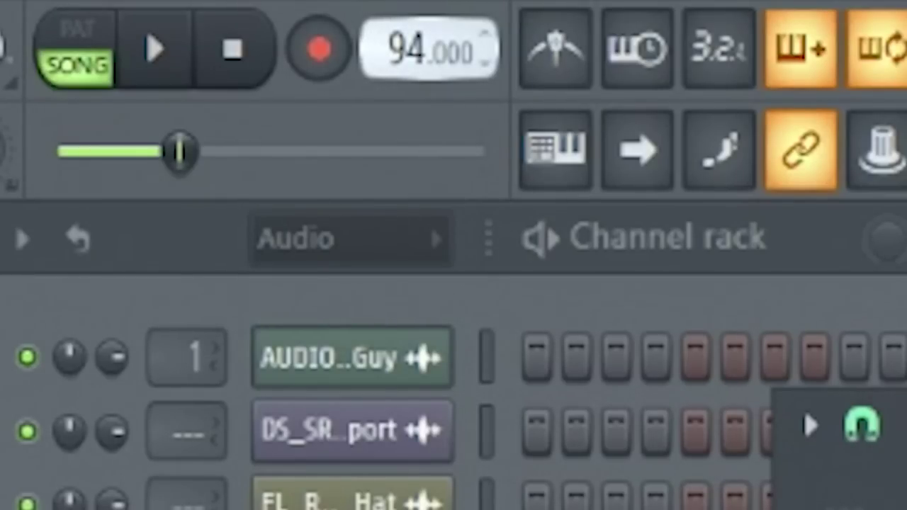
pyautogui.moveTo(429, 49); pyautogui.dragTo(429, 35)
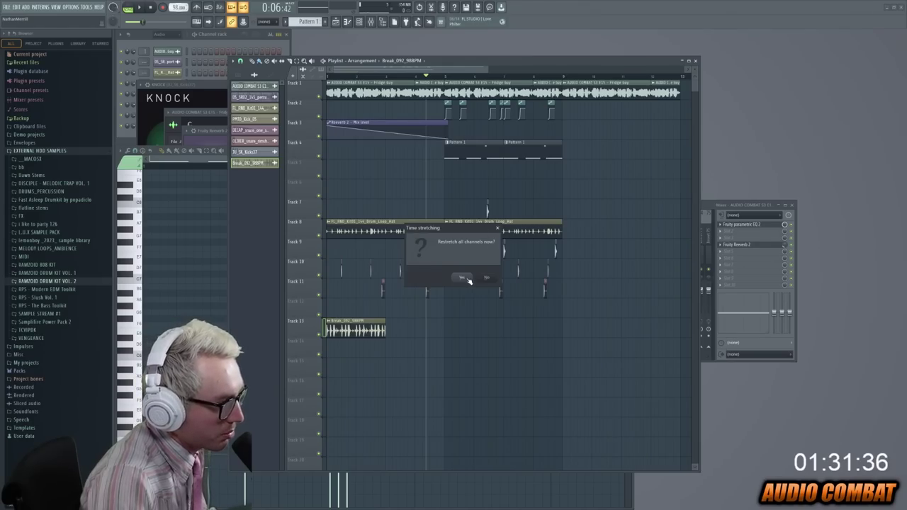
pyautogui.click(461, 278)
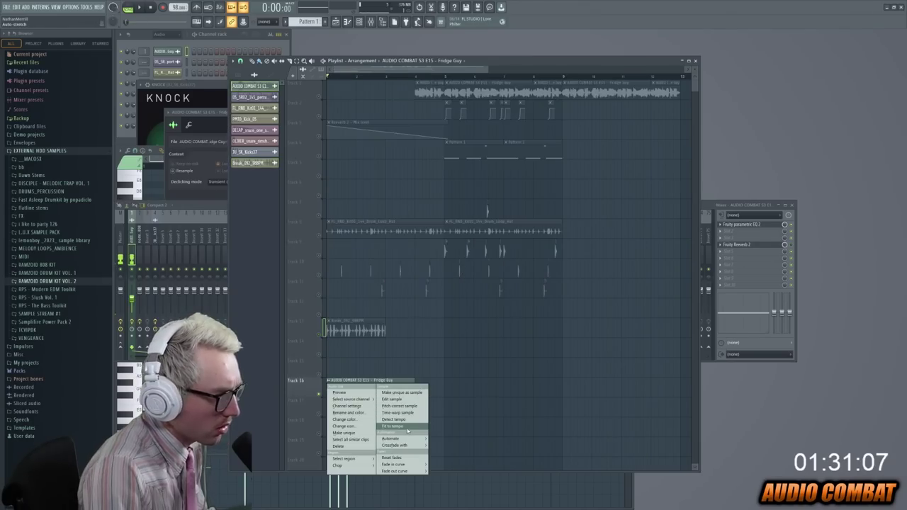
# Try fitting the Fridge Guy vocal clip on Track 16 to the project tempo with a tempo value of 98
pyautogui.click(401, 426)
pyautogui.click(466, 331)
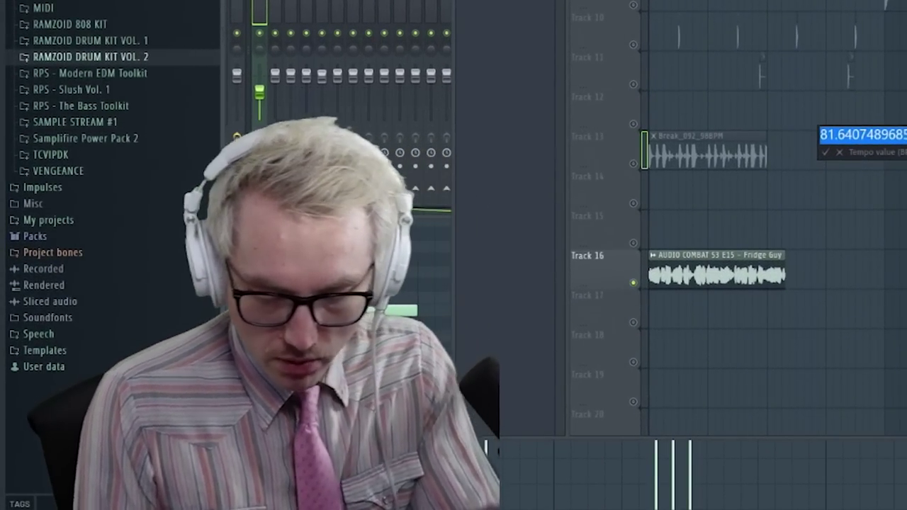
pyautogui.write('98')
pyautogui.press('Return')
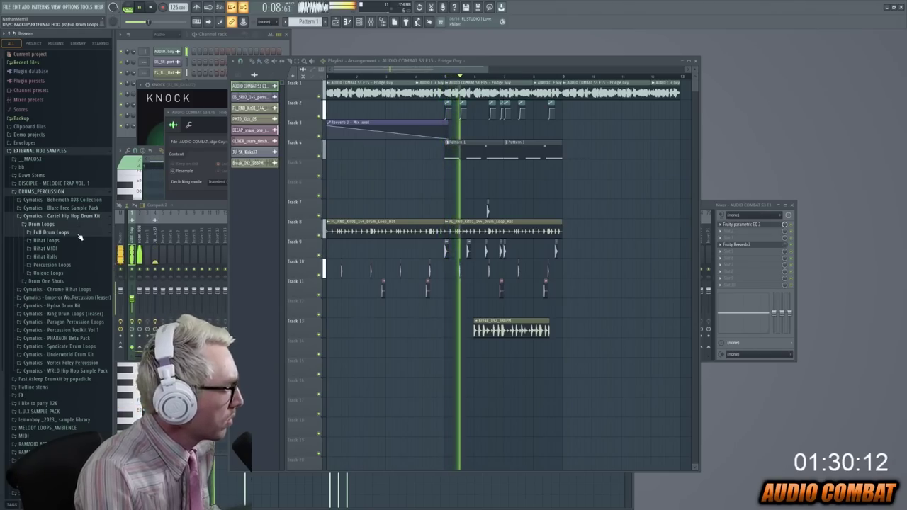
# Browse the Cartel Hip Hop Drum Kit's full drum loops and place Cymatics - Play Drum Loop - 128 BPM on Track 15 from bar 5
pyautogui.click(49, 232)
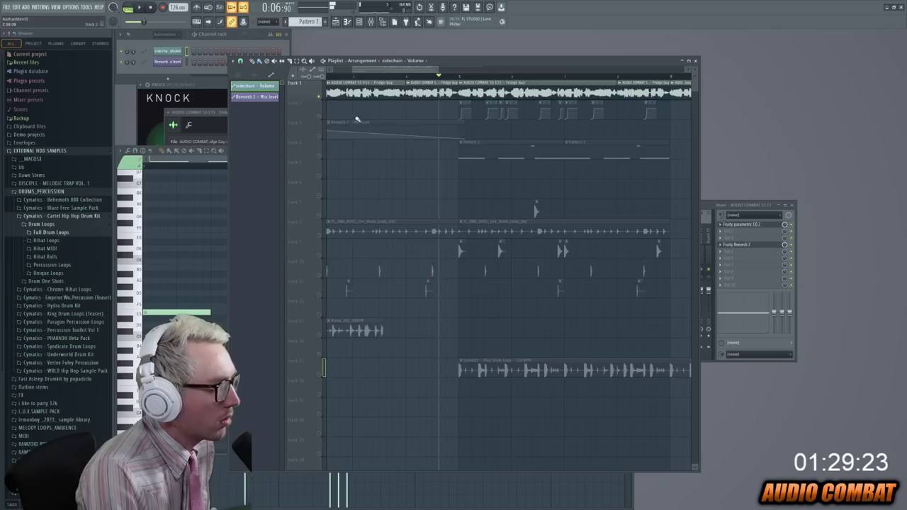
# Create Pattern 2 with an Omnisphere channel, find the Amber Skies patch by searching bell, and show the patch's effects
pyautogui.click(157, 41)
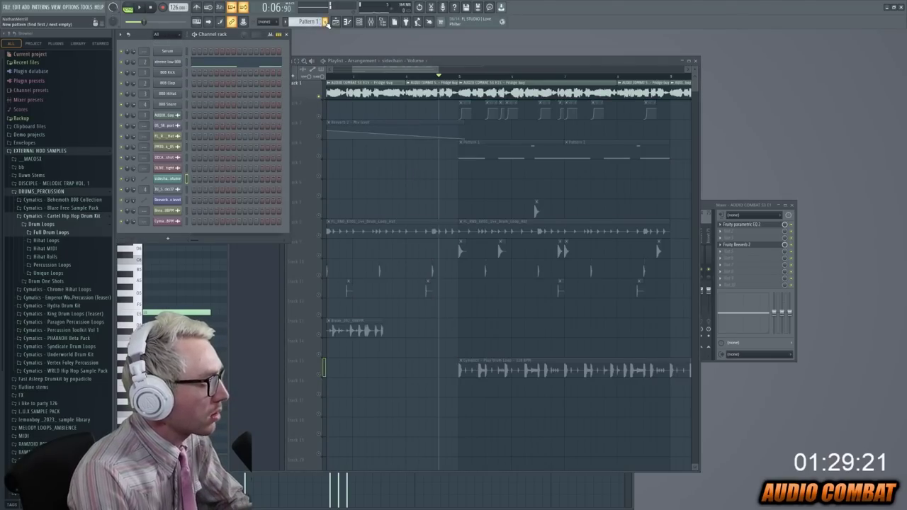
pyautogui.click(168, 53)
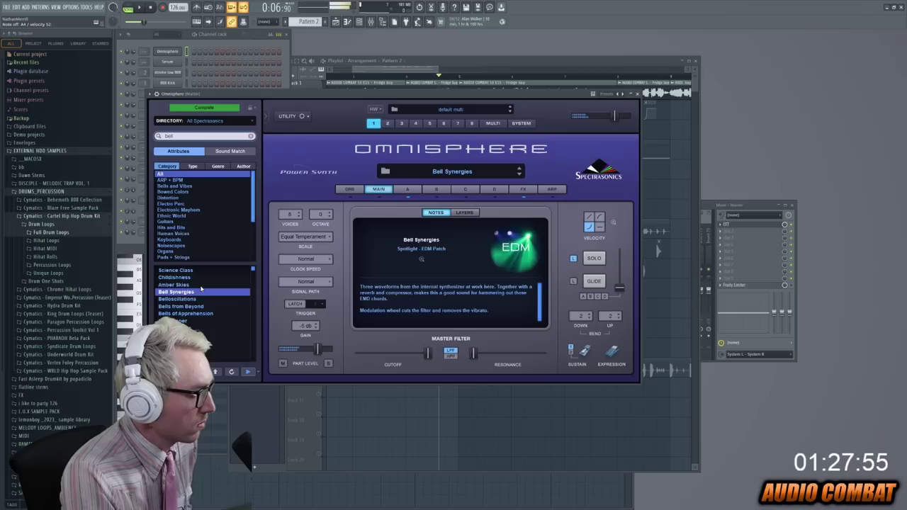
pyautogui.click(197, 283)
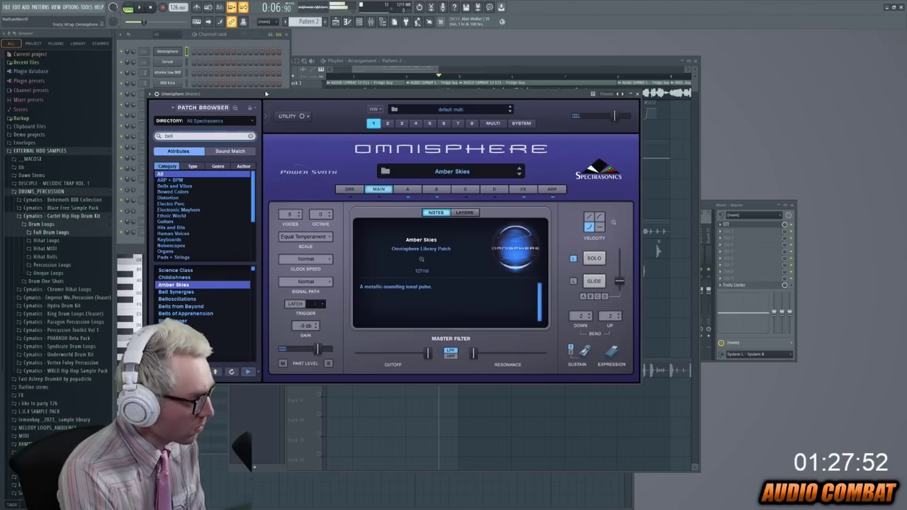
pyautogui.click(523, 190)
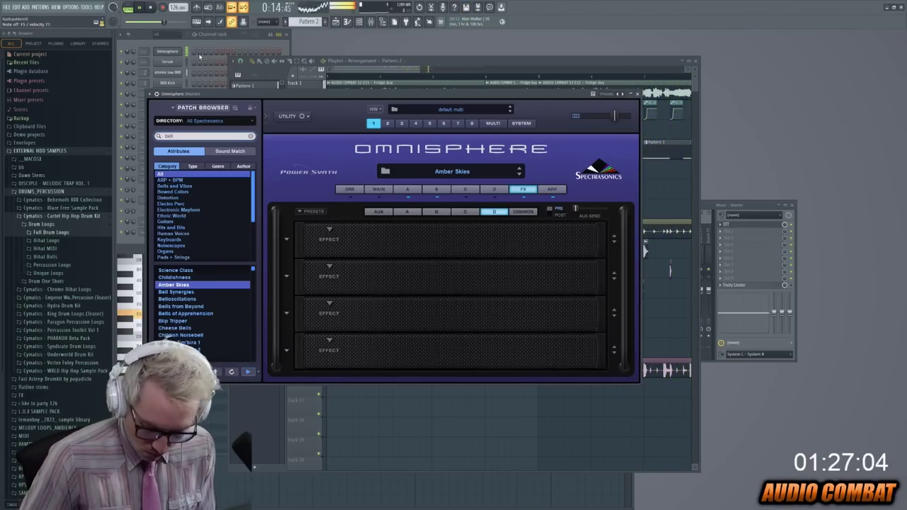
# Open Omnisphere's piano roll in Pattern 2 and duplicate the selected melody notes directly after themselves
pyautogui.rightClick(179, 63)
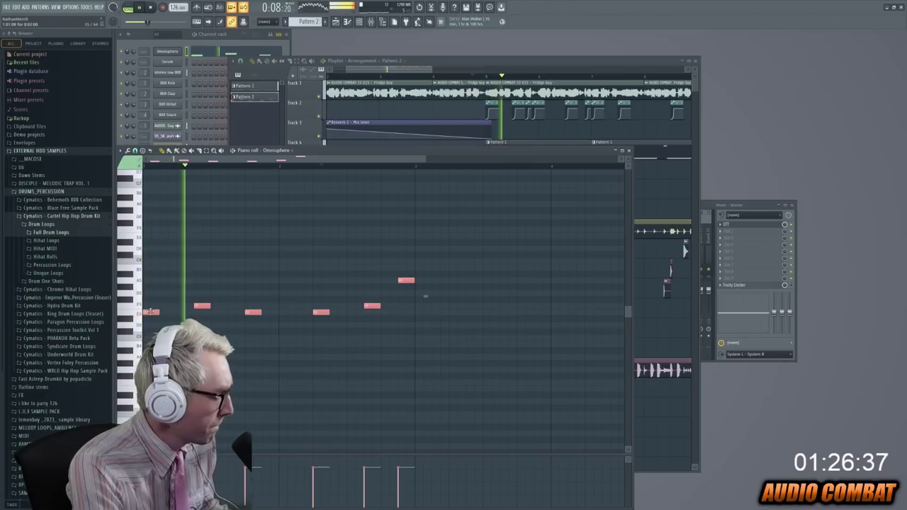
pyautogui.hotkey('ctrl', 'b')
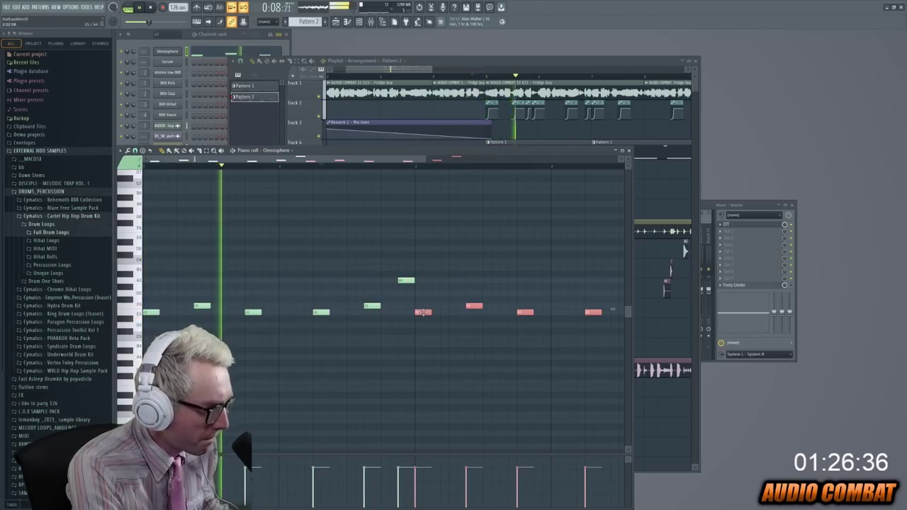
# Assign the Omnisphere channel to mixer Insert 5 and route that insert to the sidechain track on Insert 22
pyautogui.click(167, 51)
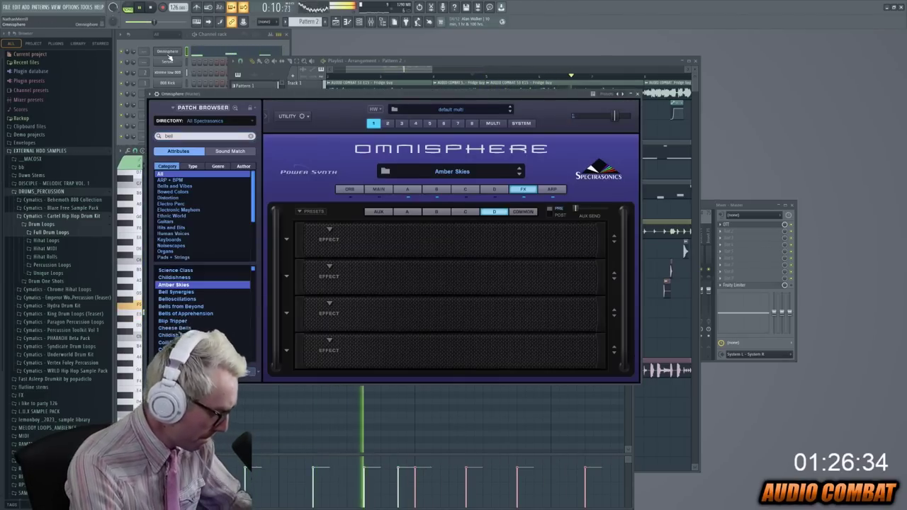
pyautogui.press('F9')
pyautogui.rightClick(163, 240)
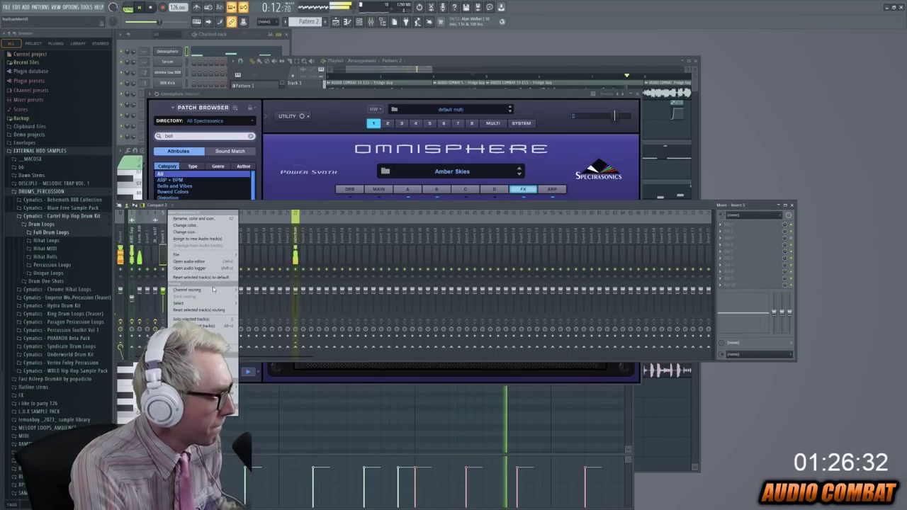
pyautogui.click(283, 293)
pyautogui.rightClick(295, 347)
pyautogui.click(307, 358)
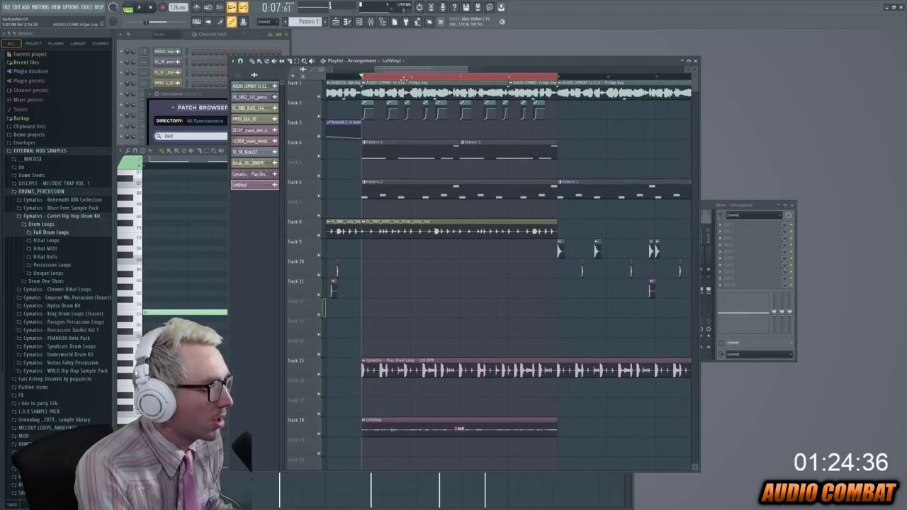
# Open the Fridge Guy vocal's channel settings and the Fruity parametric EQ 2 on its mixer insert
pyautogui.click(252, 85)
pyautogui.press('F9')
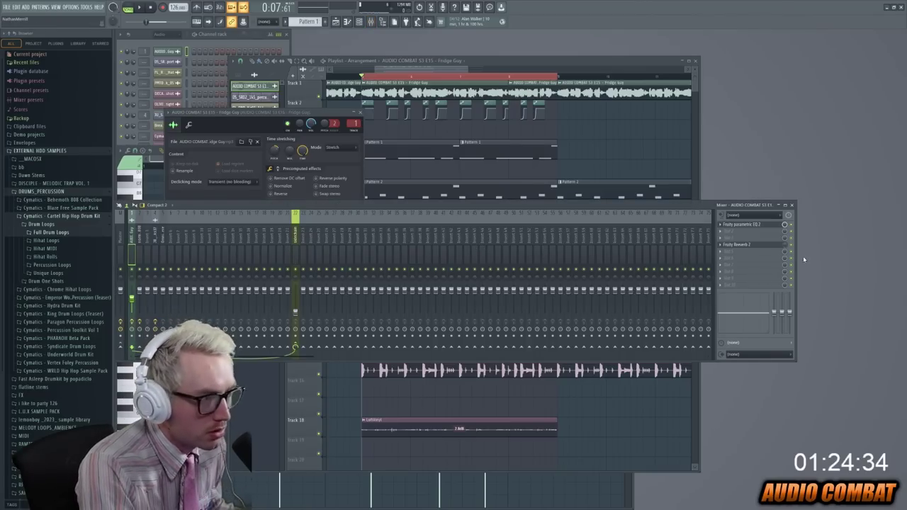
pyautogui.click(762, 224)
pyautogui.click(746, 268)
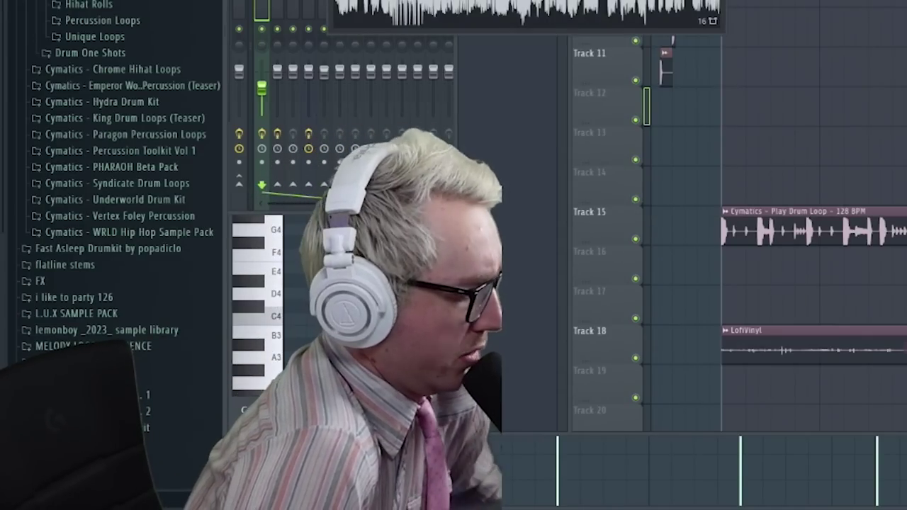
pyautogui.press('F9')
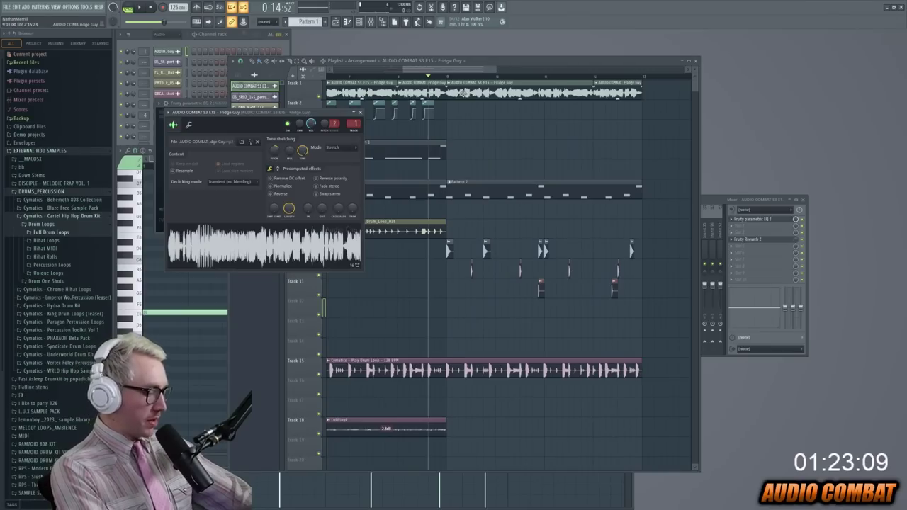
pyautogui.click(762, 222)
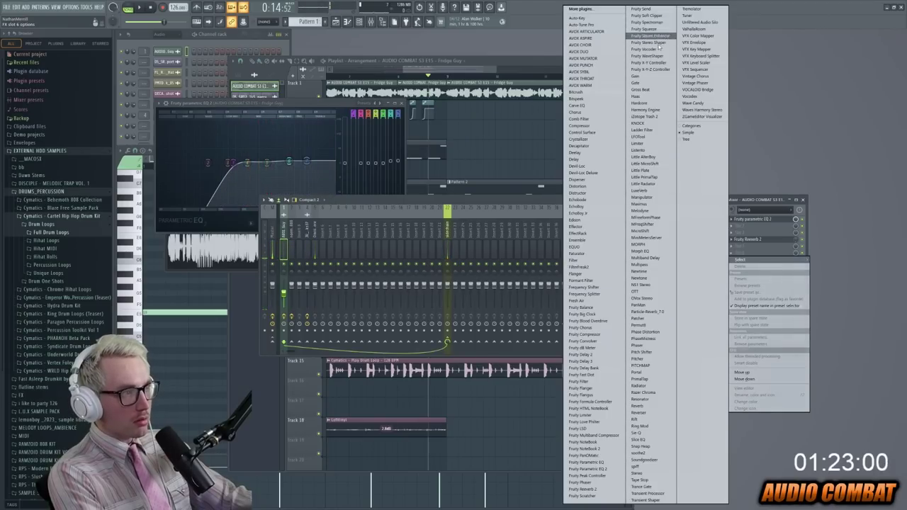
# Load Little AlterBoy on the Fridge Guy vocal's mixer insert and lower its formant while the arrangement plays
pyautogui.click(644, 157)
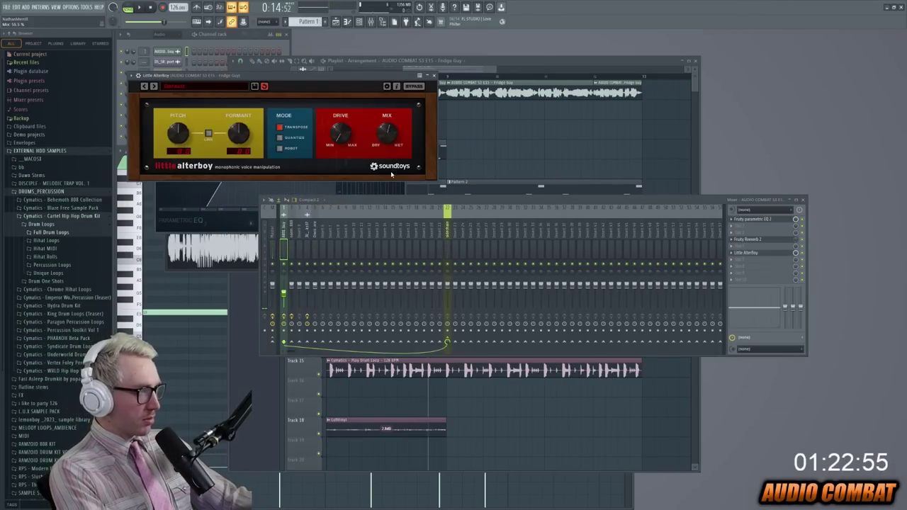
pyautogui.press('space')
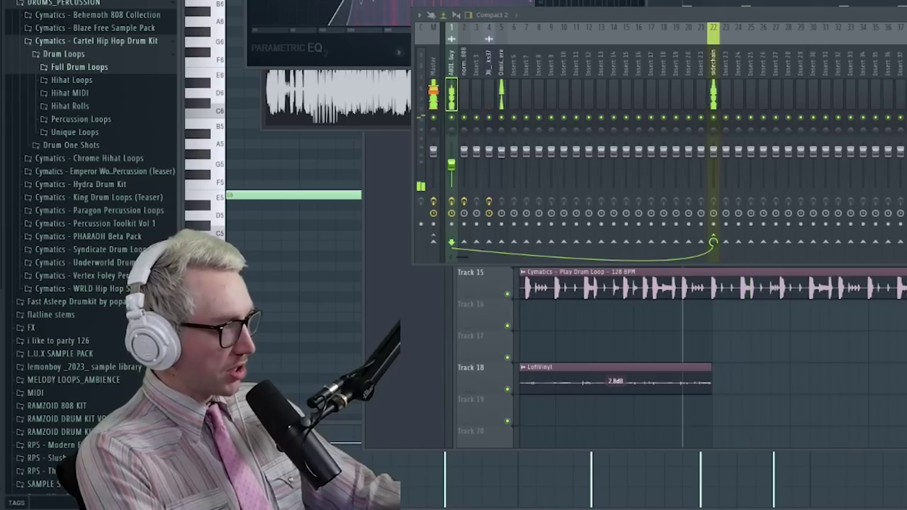
pyautogui.moveTo(238, 132); pyautogui.dragTo(253, 171)
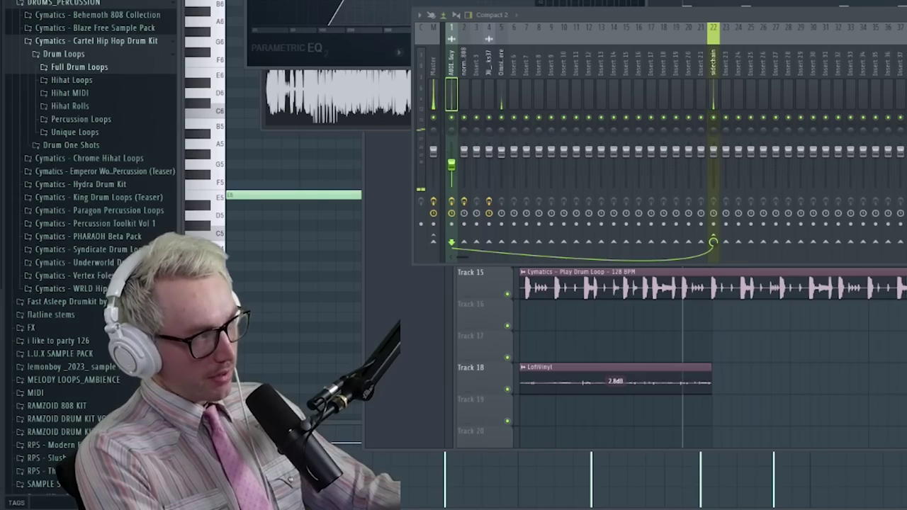
# Create an automation clip for Little AlterBoy's mix level on the Fridge Guy vocal
pyautogui.click(330, 193)
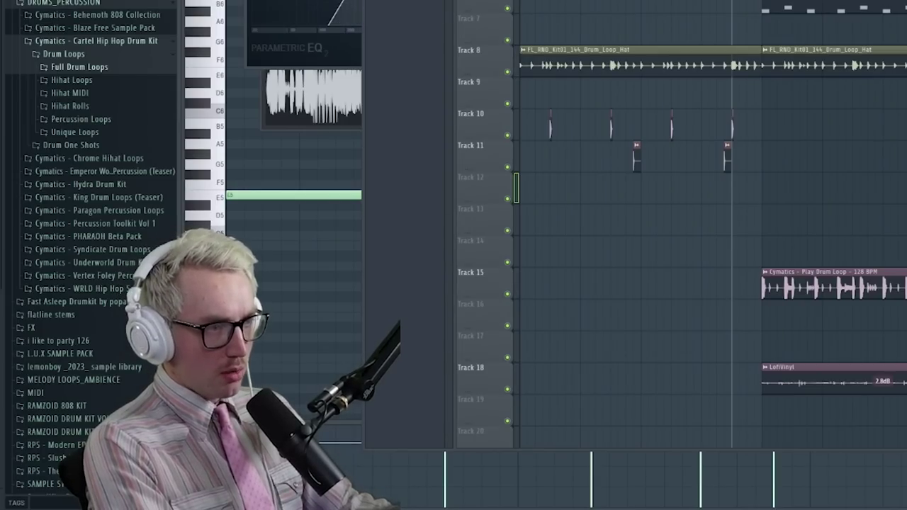
pyautogui.press('F9')
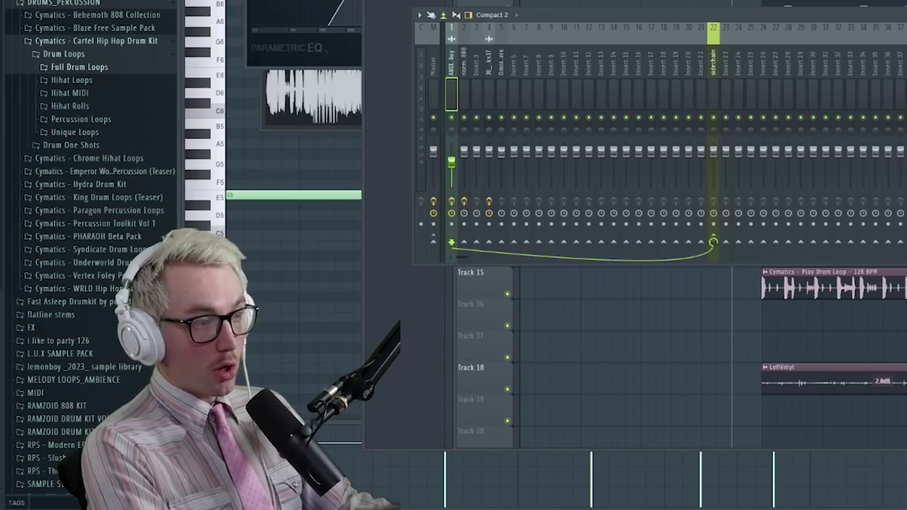
pyautogui.press('F9')
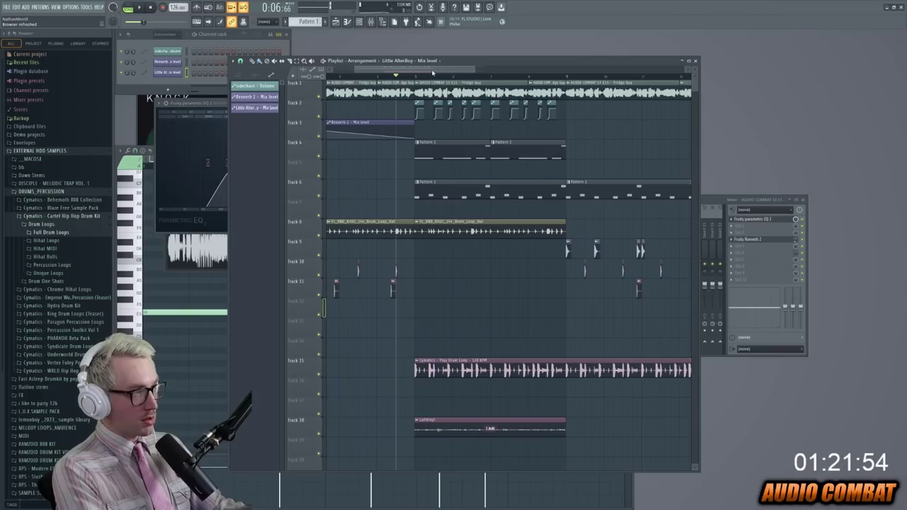
pyautogui.moveTo(433, 72); pyautogui.dragTo(494, 75)
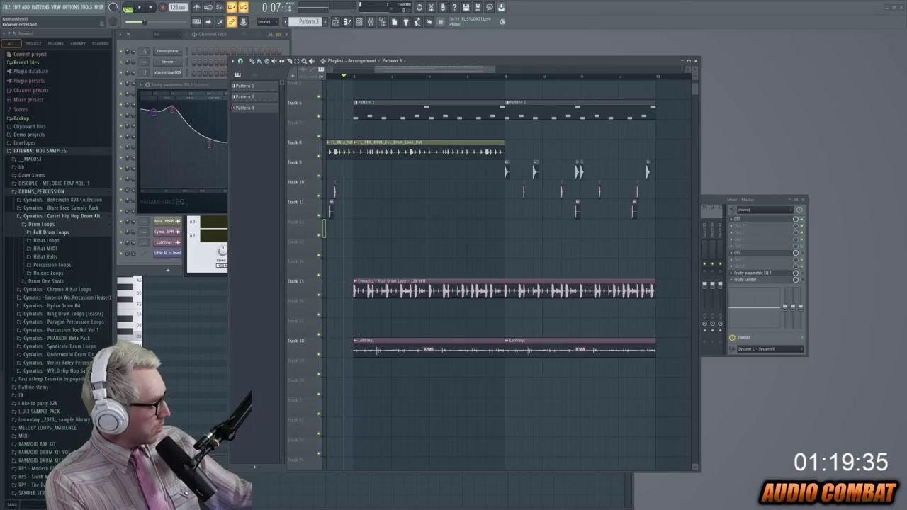
# Place the BOS_TRLD_150_Kit_Loop sample as a short clip on Track 13 just before the drop
pyautogui.moveTo(423, 313); pyautogui.dragTo(422, 227)
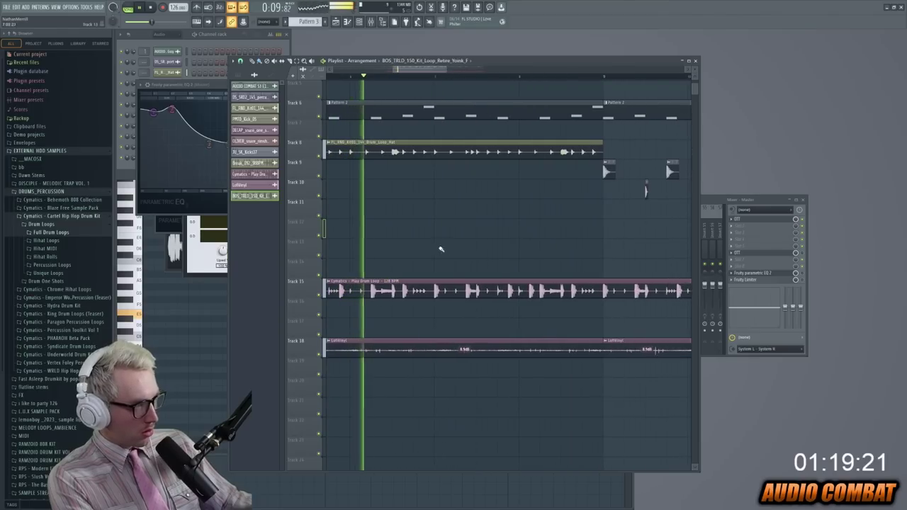
pyautogui.click(428, 245)
pyautogui.press('space')
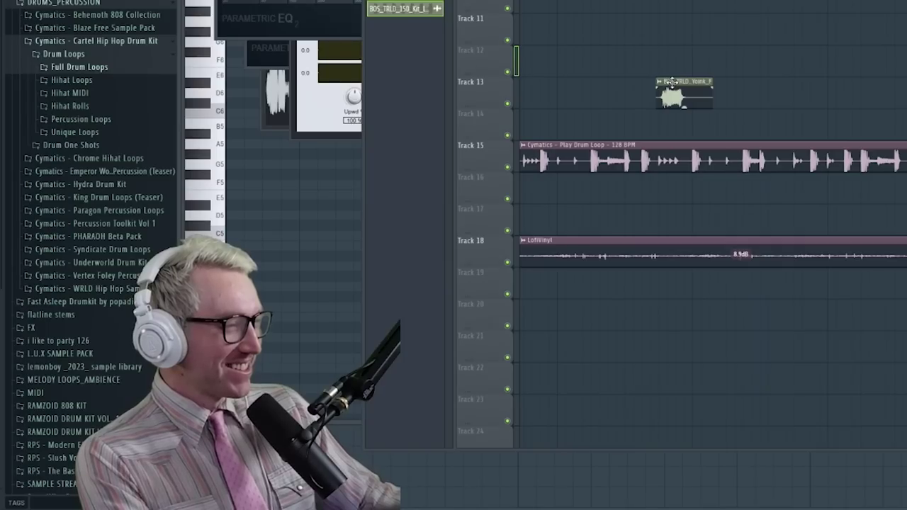
# Route the BOS_TRLD_150_Kit_Loop sample's channel to mixer Insert 7 and play the arrangement to hear it
pyautogui.press('F9')
pyautogui.rightClick(334, 247)
pyautogui.click(528, 90)
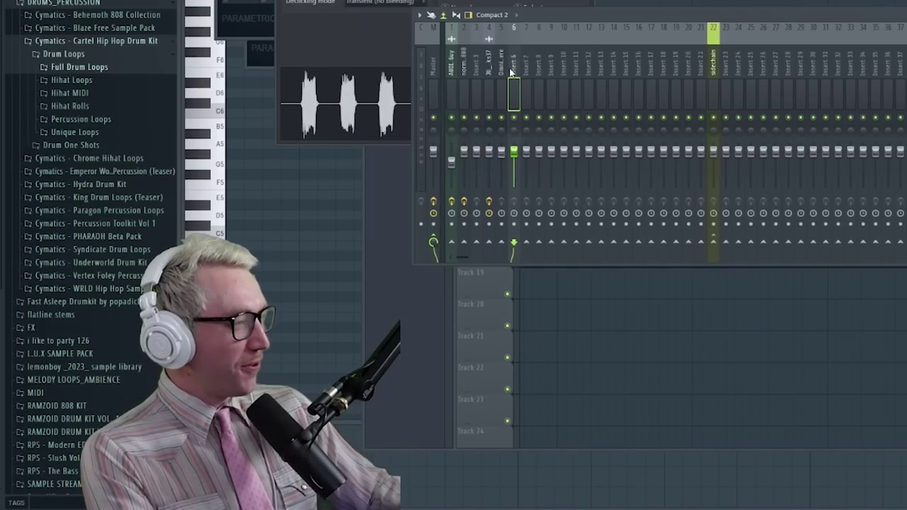
pyautogui.rightClick(526, 90)
pyautogui.moveTo(624, 150)
pyautogui.click(680, 148)
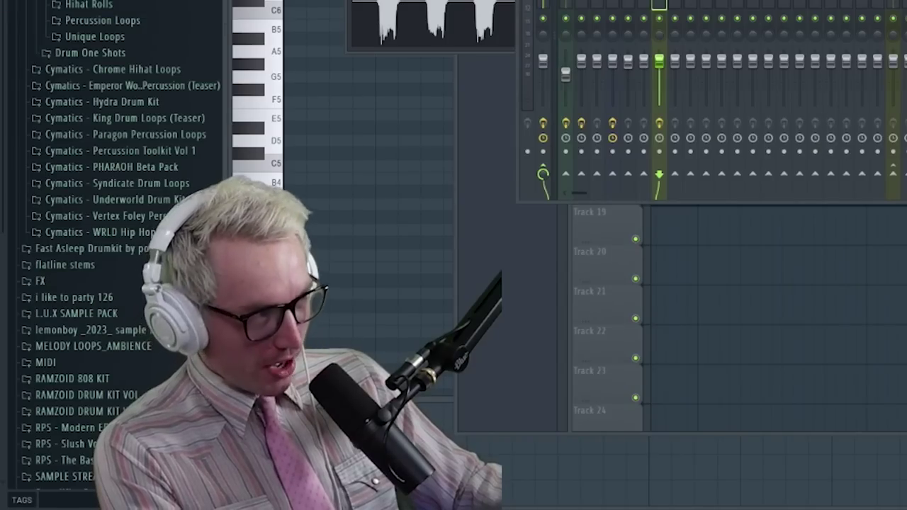
pyautogui.press('F9')
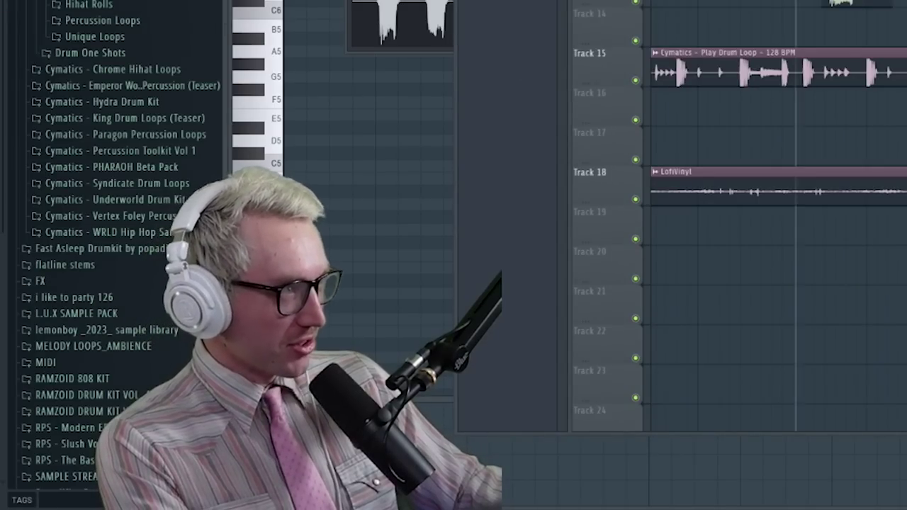
pyautogui.press('space')
pyautogui.press('space')
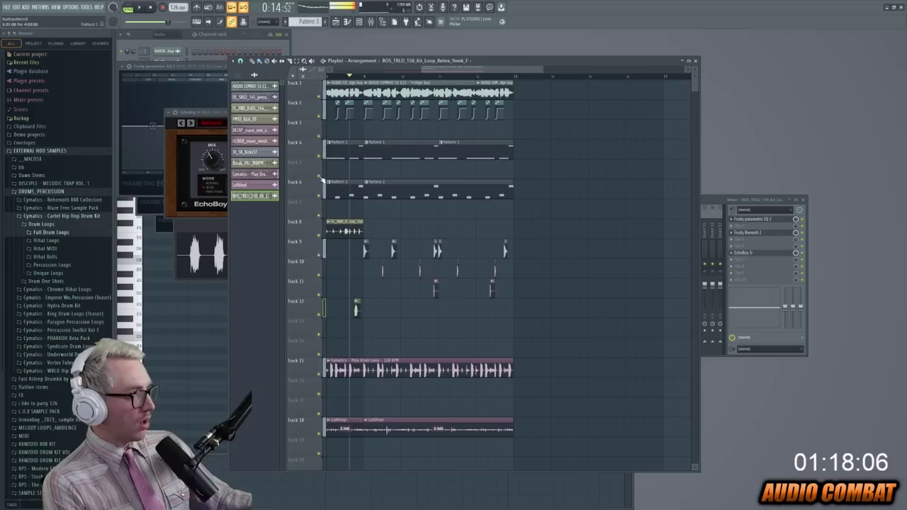
# Add BRLY_ALVE_snare_downside as a channel and extend its descending run of piano roll notes to two bars in Pattern 3
pyautogui.click(165, 39)
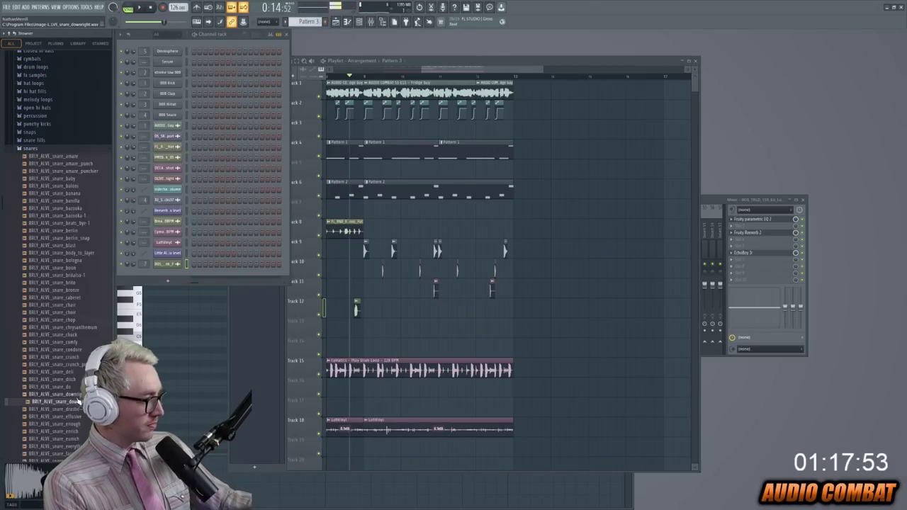
pyautogui.moveTo(209, 44); pyautogui.dragTo(206, 51)
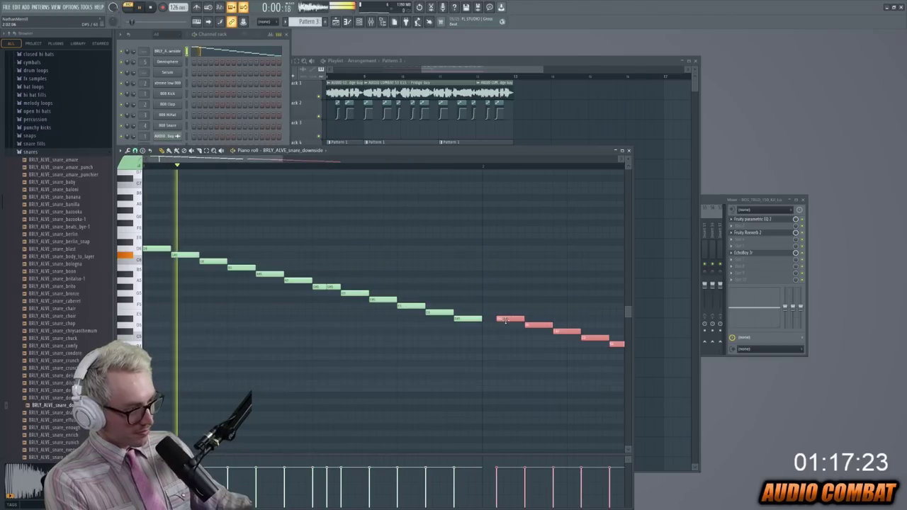
pyautogui.moveTo(486, 327); pyautogui.dragTo(489, 321)
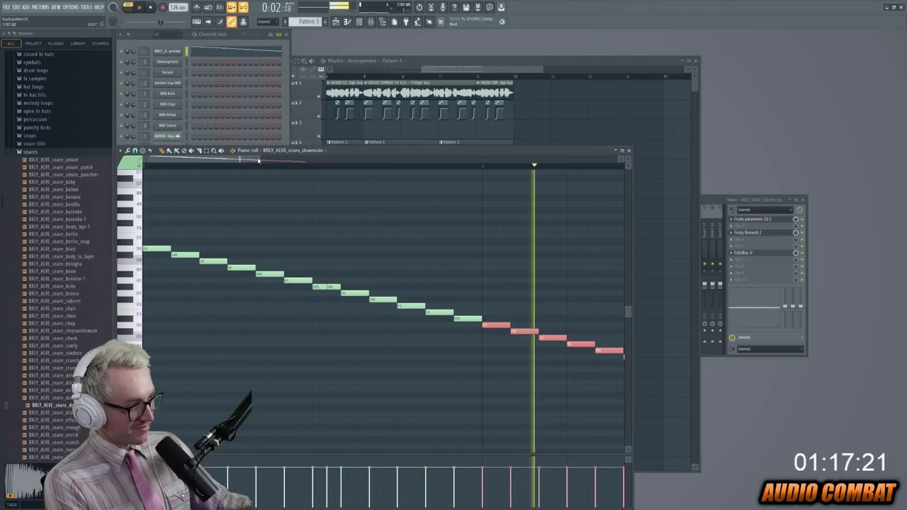
pyautogui.scroll(-3, 506, 348)
pyautogui.scroll(-2, 152, 224)
pyautogui.hotkey('ctrl', 'a')
pyautogui.press('space')
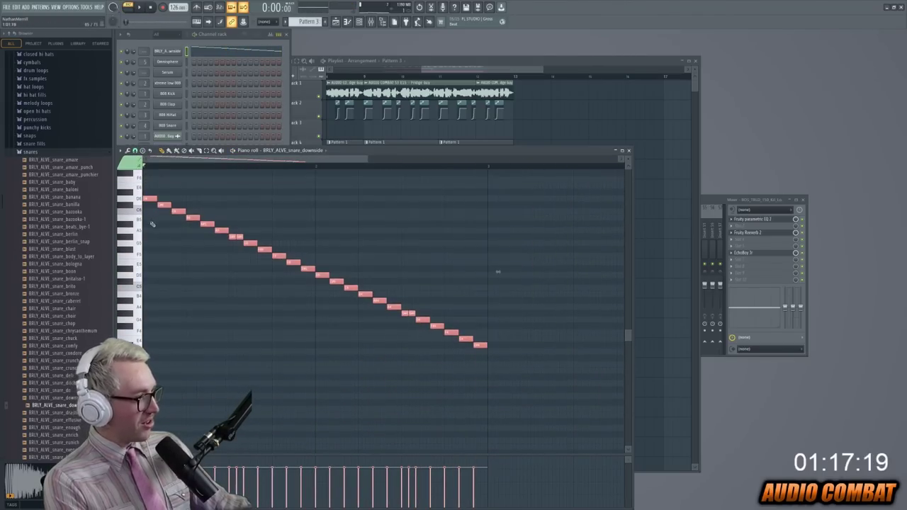
# Shift the descending snare run to another pitch and delete every note after the first one
pyautogui.scroll(-3, 146, 201)
pyautogui.scroll(5, 145, 220)
pyautogui.scroll(-1, 145, 234)
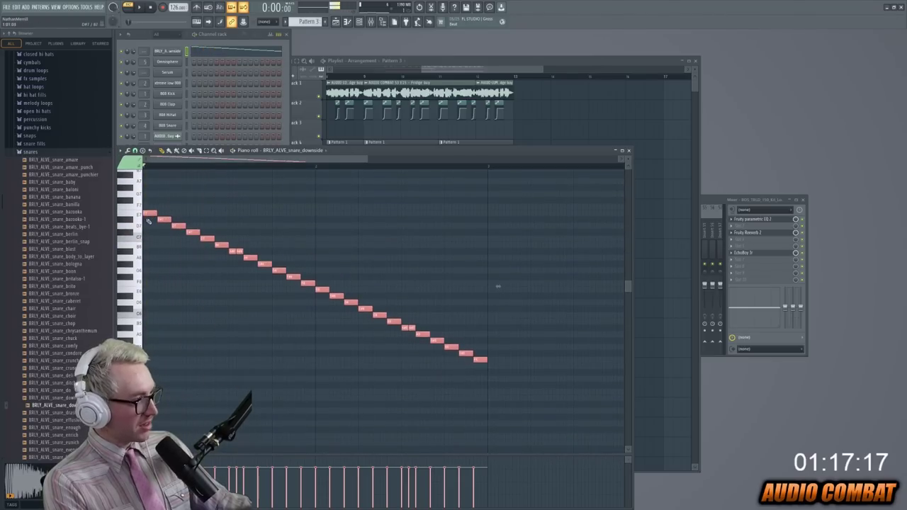
pyautogui.scroll(1, 145, 245)
pyautogui.click(146, 245)
pyautogui.moveTo(546, 431); pyautogui.dragTo(152, 255)
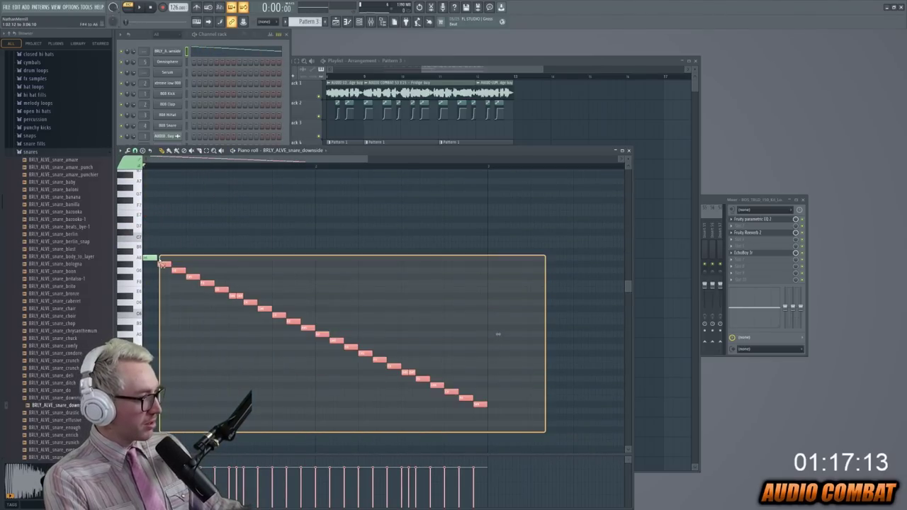
pyautogui.press('Delete')
# Build the snare roll as repeated notes on B5 and duplicate the selected notes to lengthen it
pyautogui.click(157, 257)
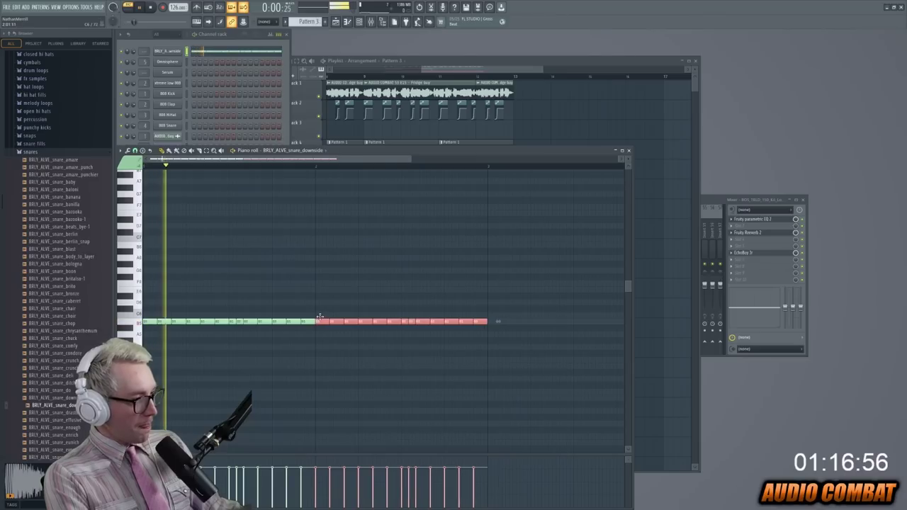
pyautogui.moveTo(548, 352); pyautogui.dragTo(300, 296)
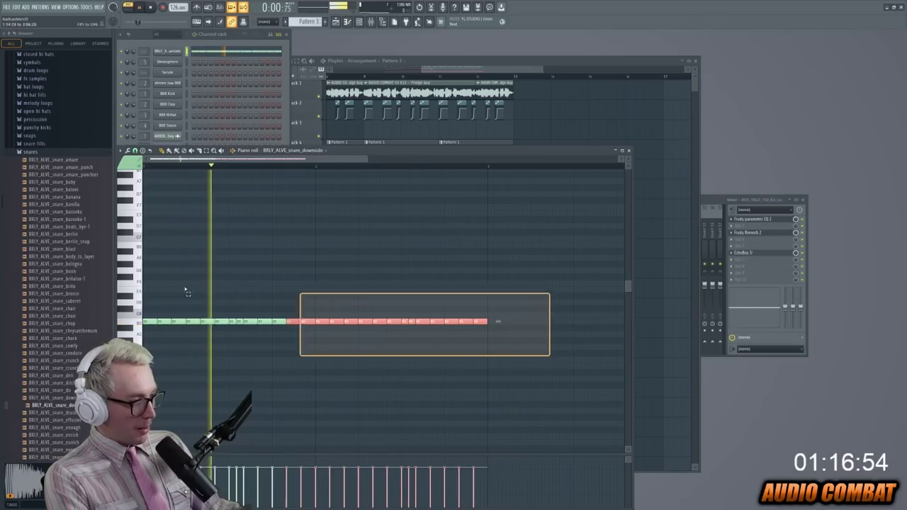
pyautogui.hotkey('ctrl', 'b')
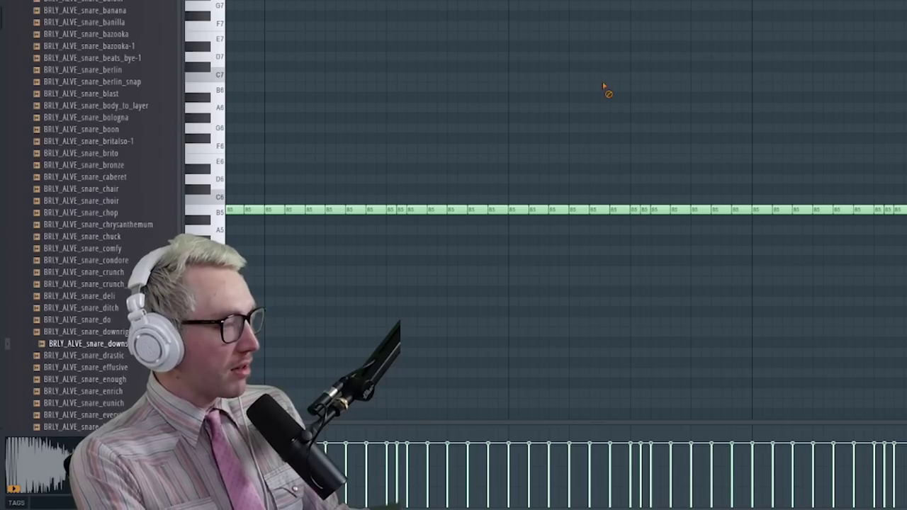
pyautogui.press('space')
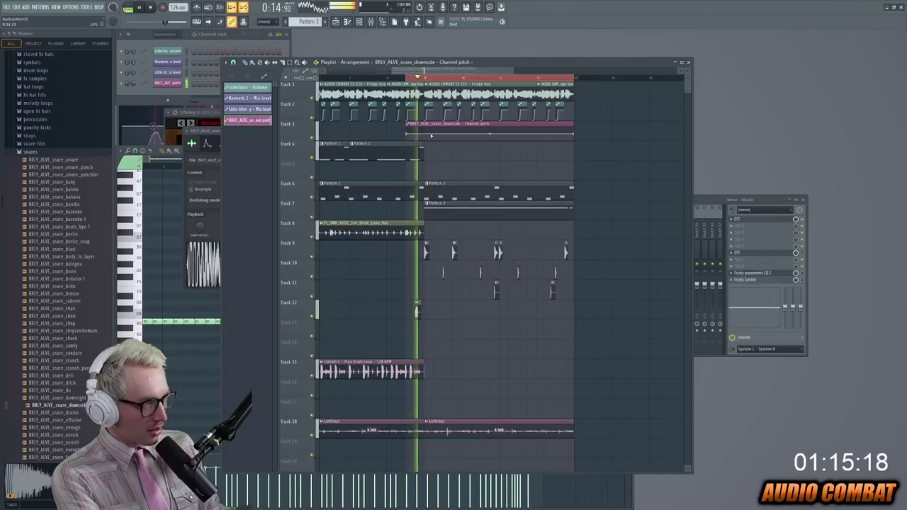
# Lower the end of the snare's channel pitch automation and create an automation clip for the Omnisphere reverb's wet level
pyautogui.moveTo(574, 134); pyautogui.dragTo(575, 137)
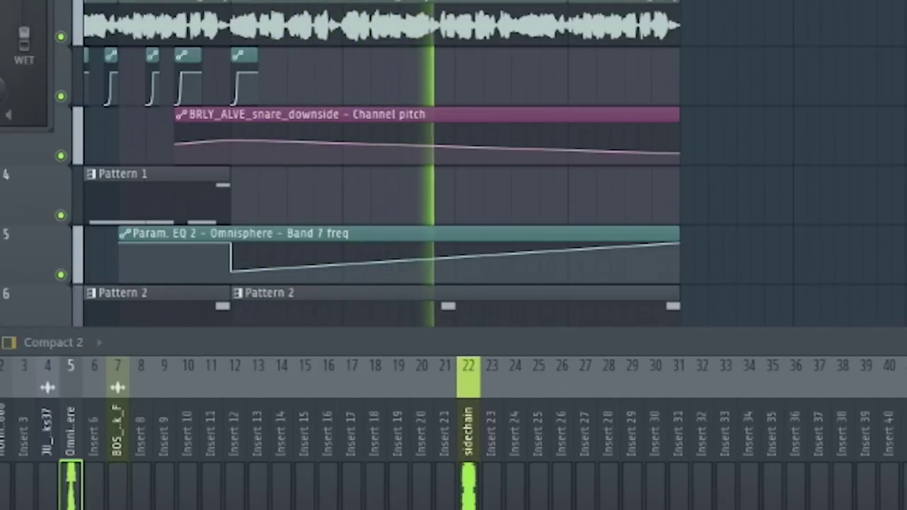
pyautogui.rightClick(24, 41)
pyautogui.click(121, 207)
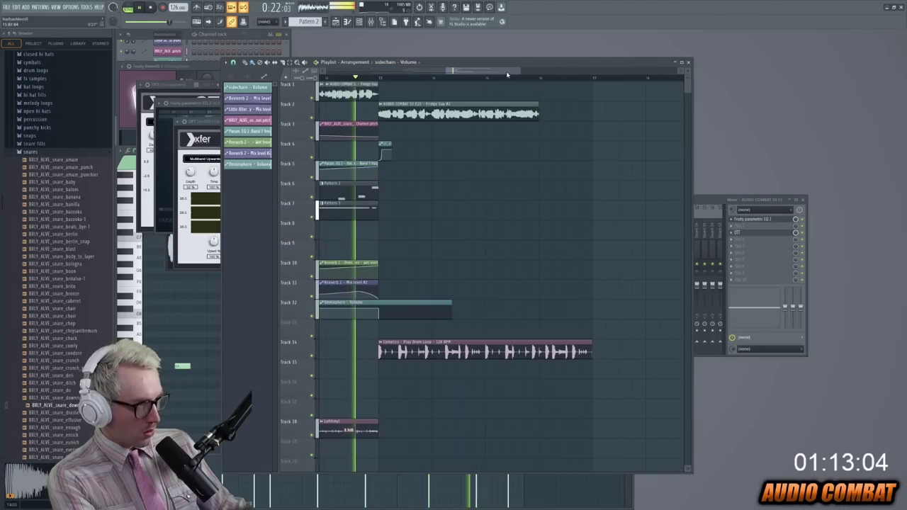
# Route the Serum #2 channel to mixer Insert 10
pyautogui.moveTo(518, 70); pyautogui.dragTo(482, 70)
pyautogui.press('F9')
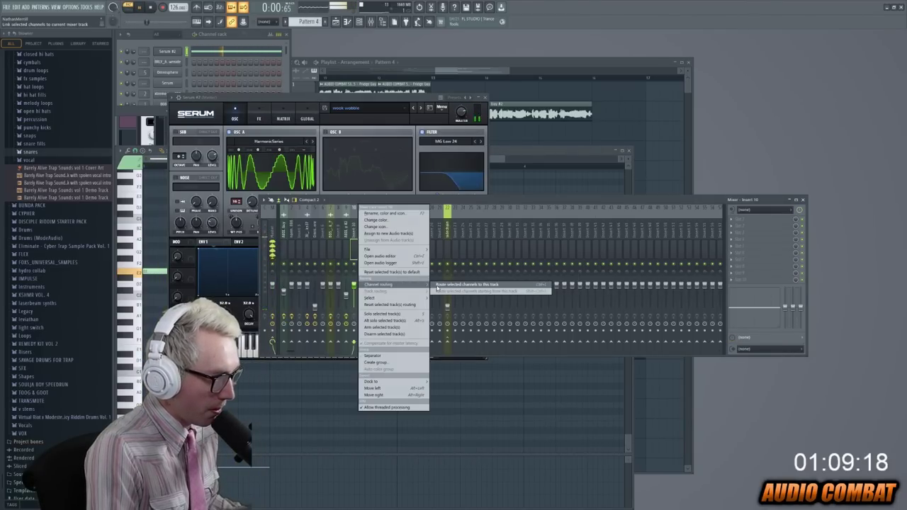
pyautogui.click(437, 287)
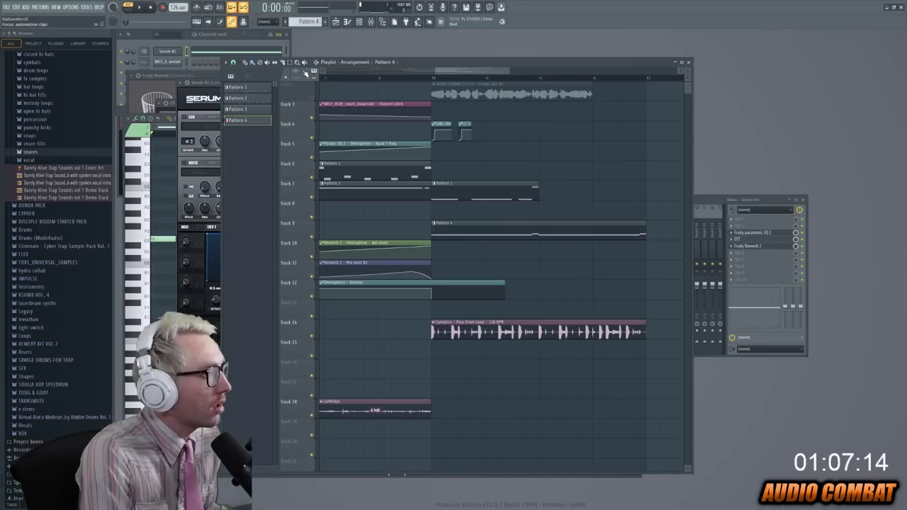
# Load LFOTool on the mixer insert of the second Fridge Guy vocal and bring its window forward
pyautogui.moveTo(431, 77); pyautogui.dragTo(553, 78)
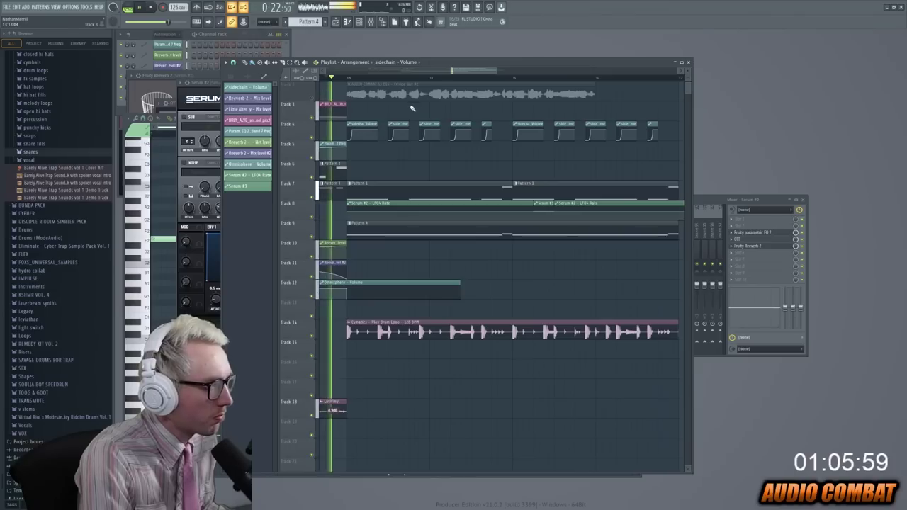
pyautogui.moveTo(498, 69); pyautogui.dragTo(506, 71)
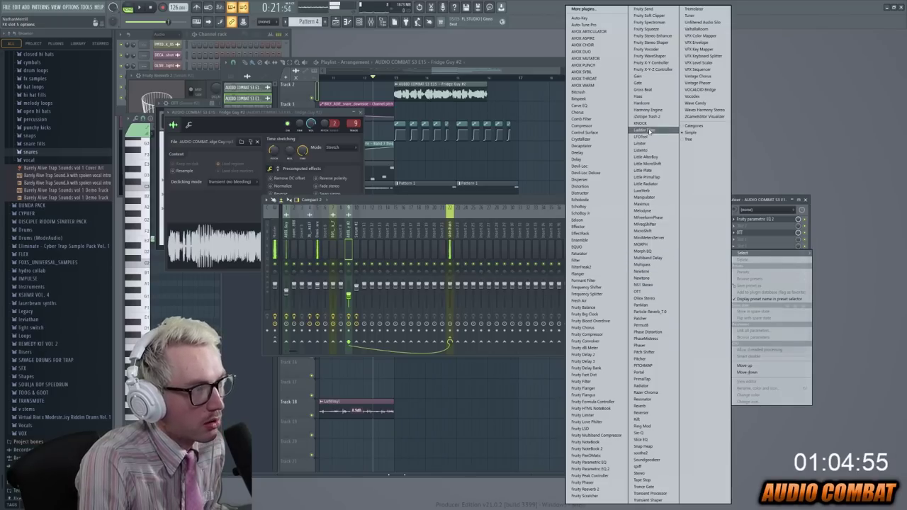
pyautogui.click(654, 136)
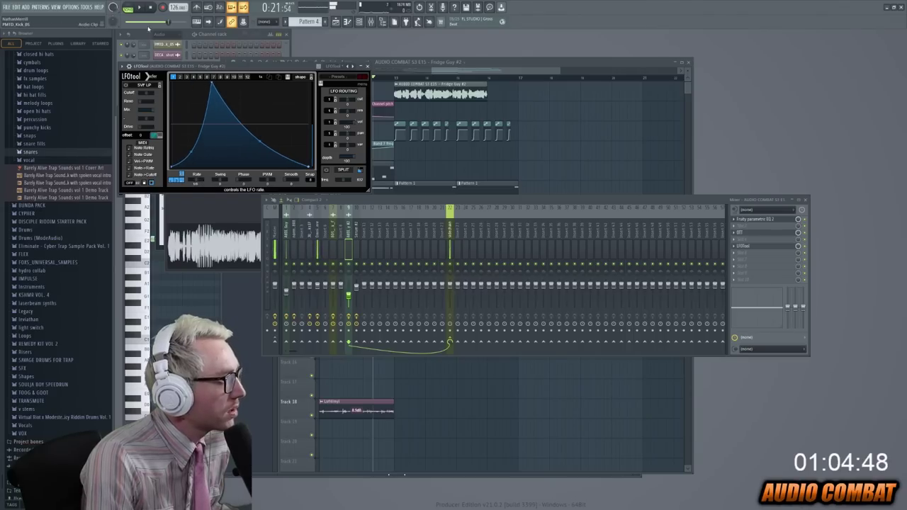
pyautogui.click(531, 97)
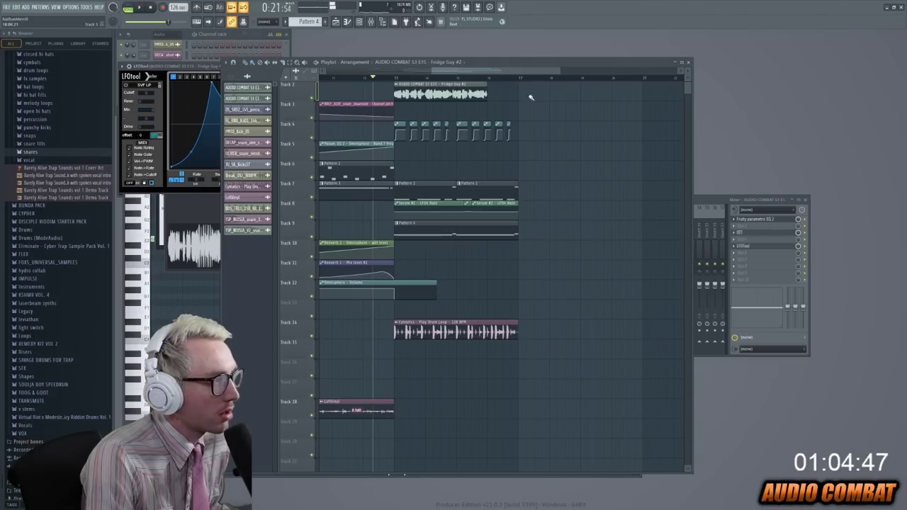
pyautogui.click(205, 66)
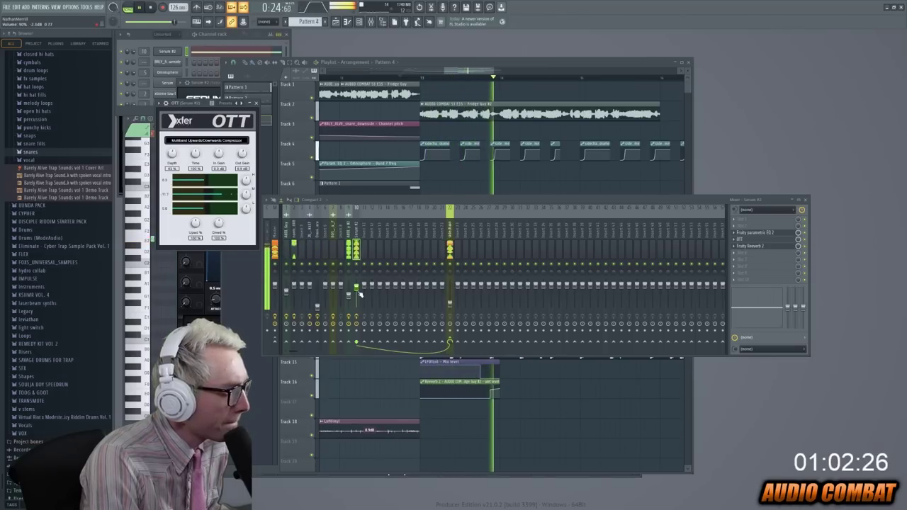
# Examine Pattern 4's Serum #2 notes in the piano roll and return to the playlist
pyautogui.click(507, 191)
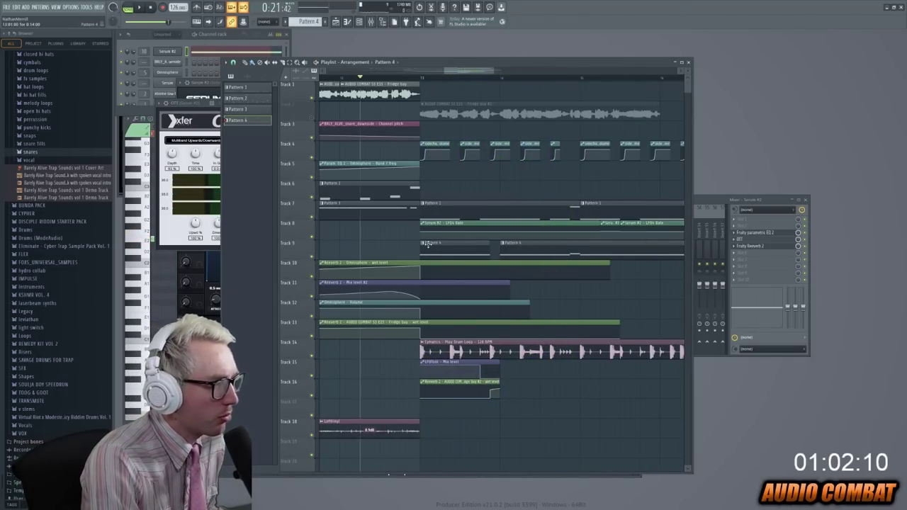
pyautogui.doubleClick(428, 244)
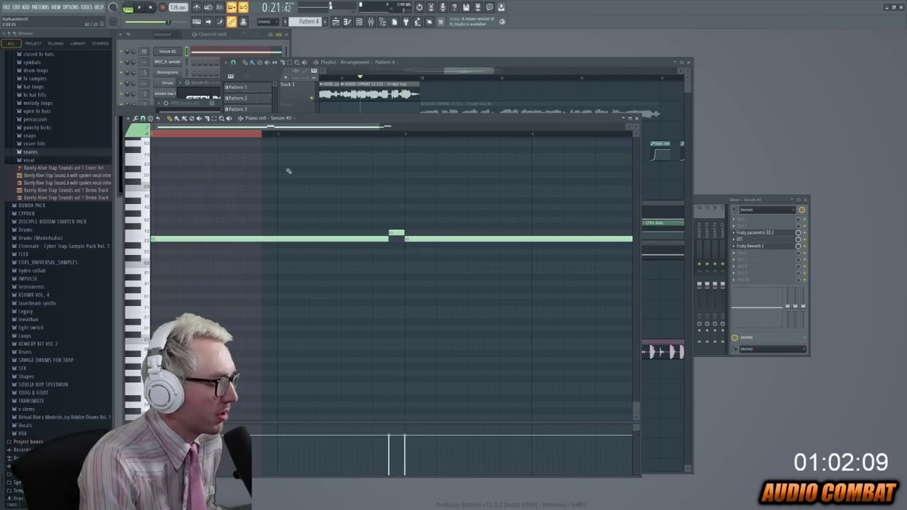
pyautogui.press('F5')
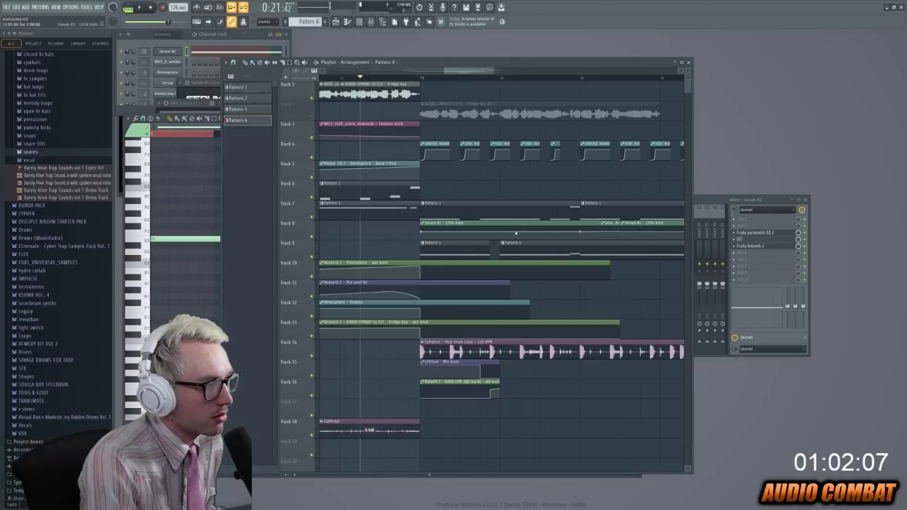
# Create Pattern 5, insert a new Serum channel and place the two long bass notes with their short ending notes in its piano roll
pyautogui.press('F7')
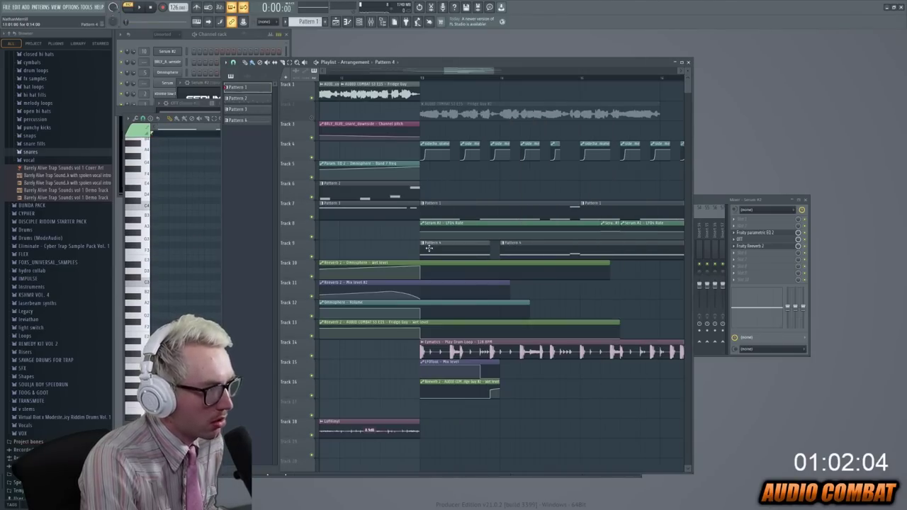
pyautogui.doubleClick(429, 248)
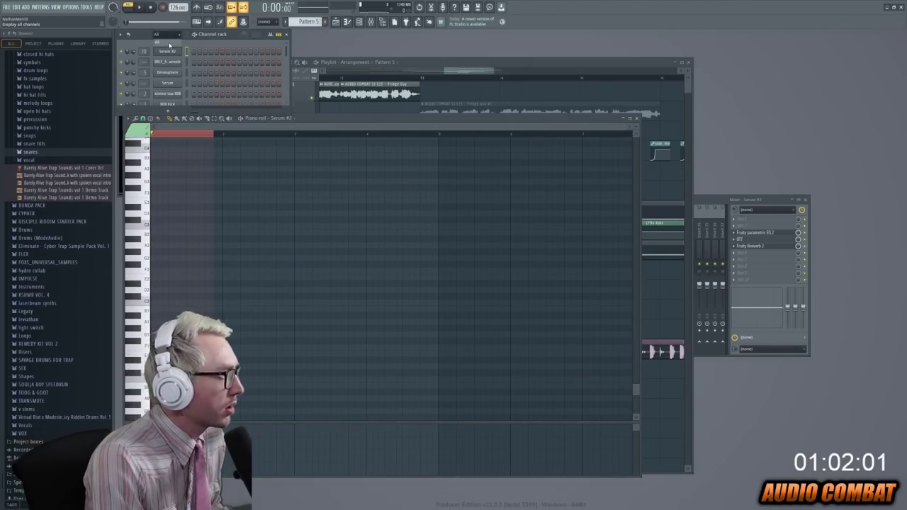
pyautogui.rightClick(182, 49)
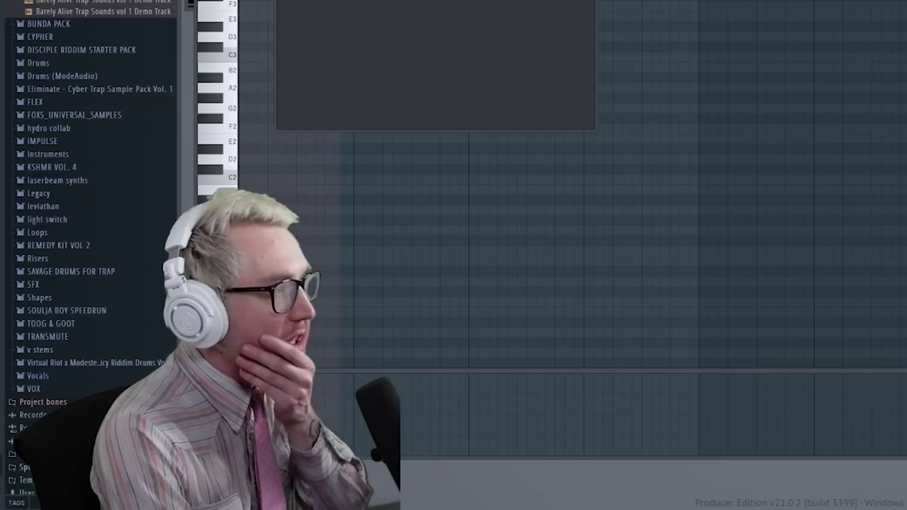
pyautogui.click(168, 51)
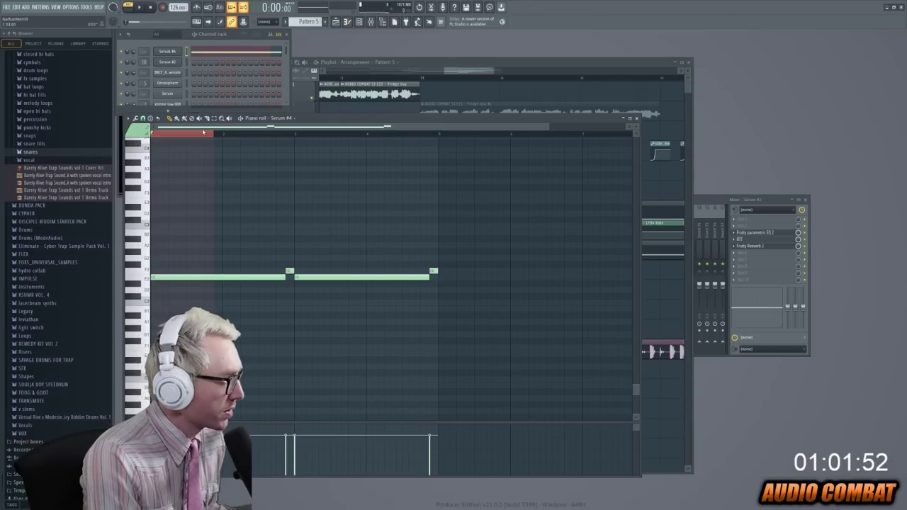
pyautogui.doubleClick(276, 139)
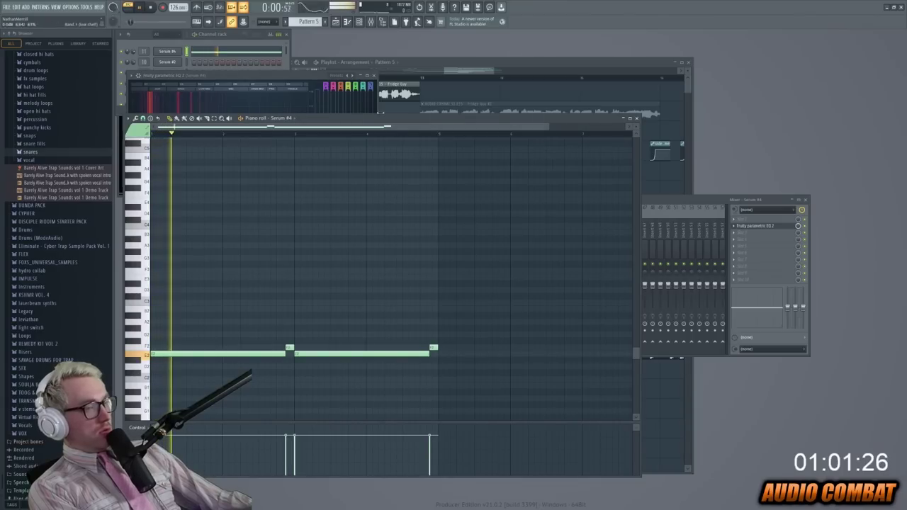
# Load a second OTT on Serum #2's mixer insert and set its depth to 41%
pyautogui.moveTo(650, 201); pyautogui.dragTo(262, 200)
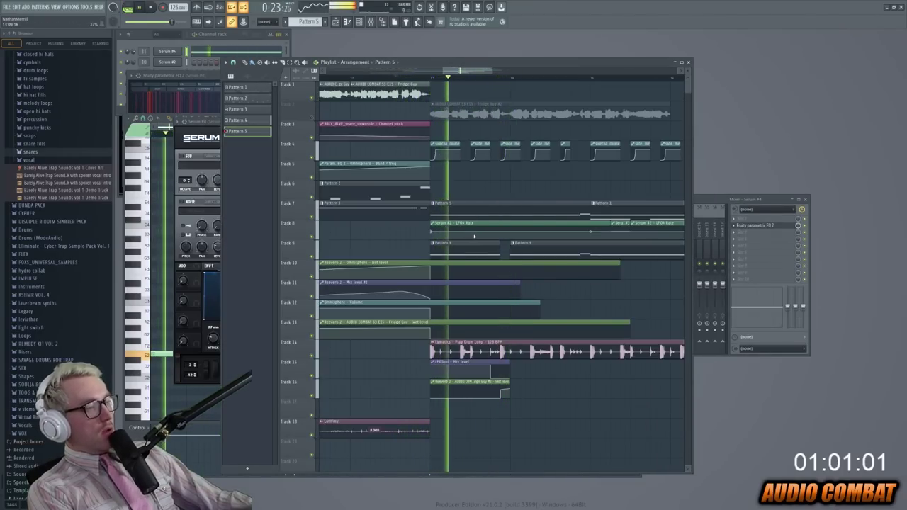
pyautogui.click(714, 199)
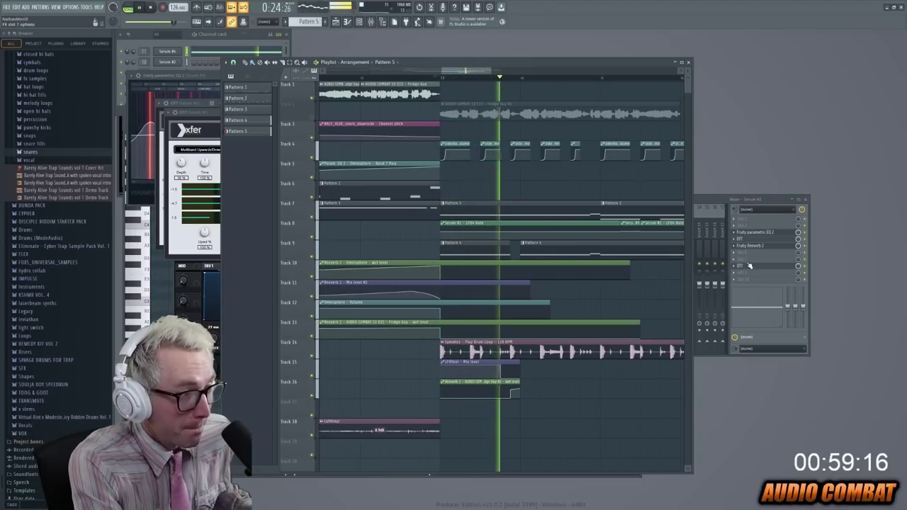
pyautogui.press('F9')
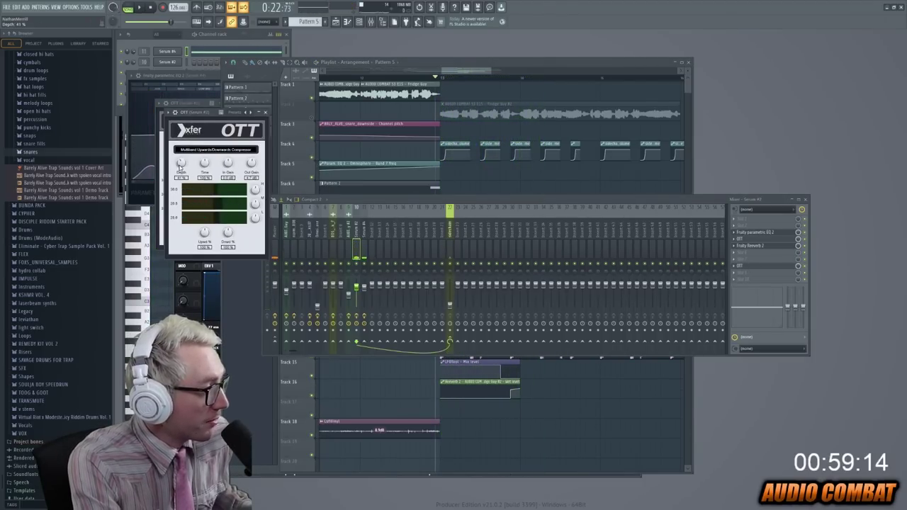
pyautogui.press('F9')
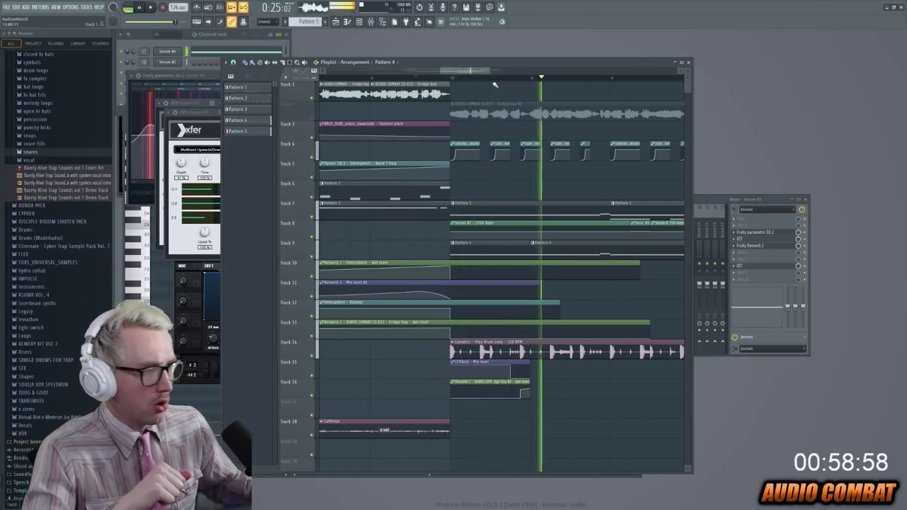
# Stop playback, open the second Pattern 4 clip's Serum #2 notes to vary the bass line's ending, and return to the playlist
pyautogui.press('space')
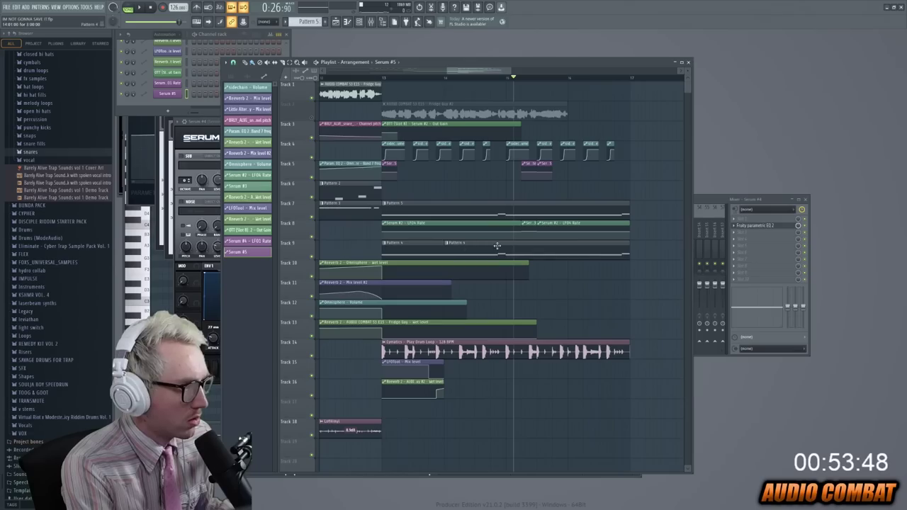
pyautogui.click(448, 243)
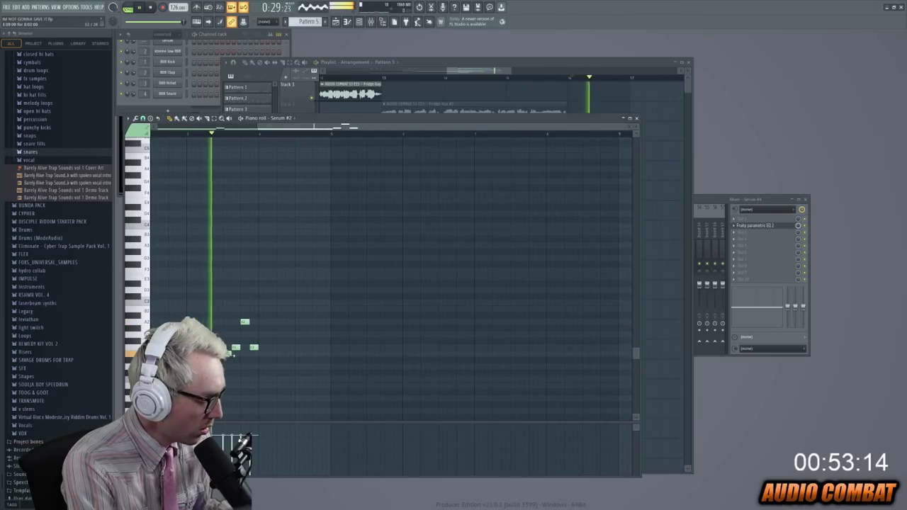
pyautogui.press('F5')
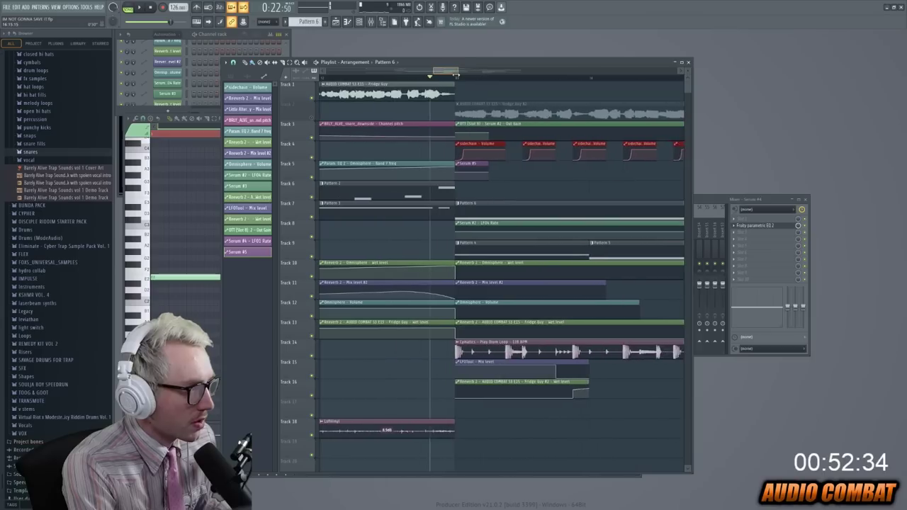
# Change the playlist snap setting to nudge the selected sidechain volume clips slightly earlier, and unmute Track 2 with the second Fridge Guy vocal
pyautogui.moveTo(433, 71); pyautogui.dragTo(457, 71)
pyautogui.scroll(3, 342, 78)
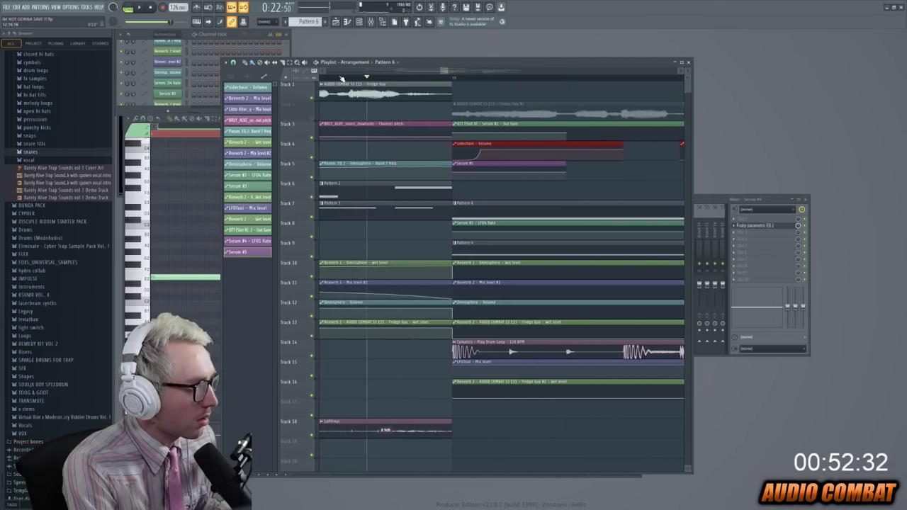
pyautogui.click(233, 63)
pyautogui.click(243, 96)
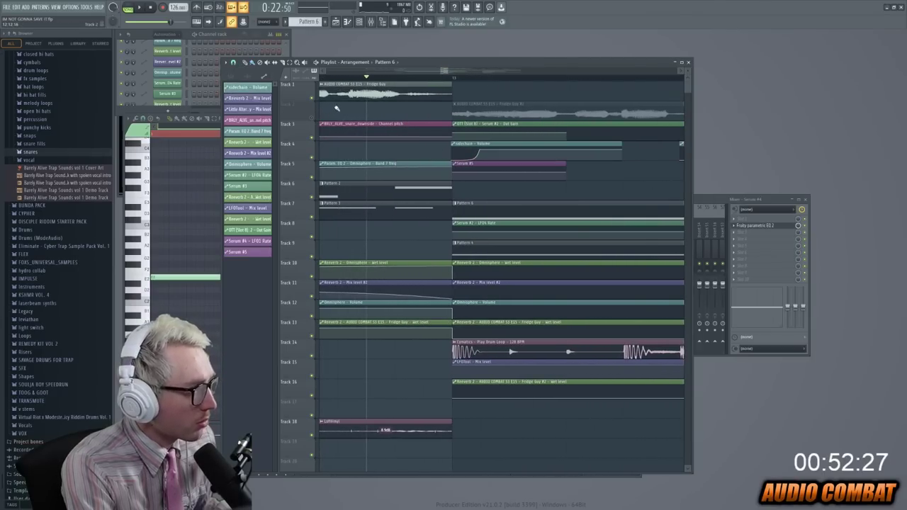
pyautogui.click(312, 104)
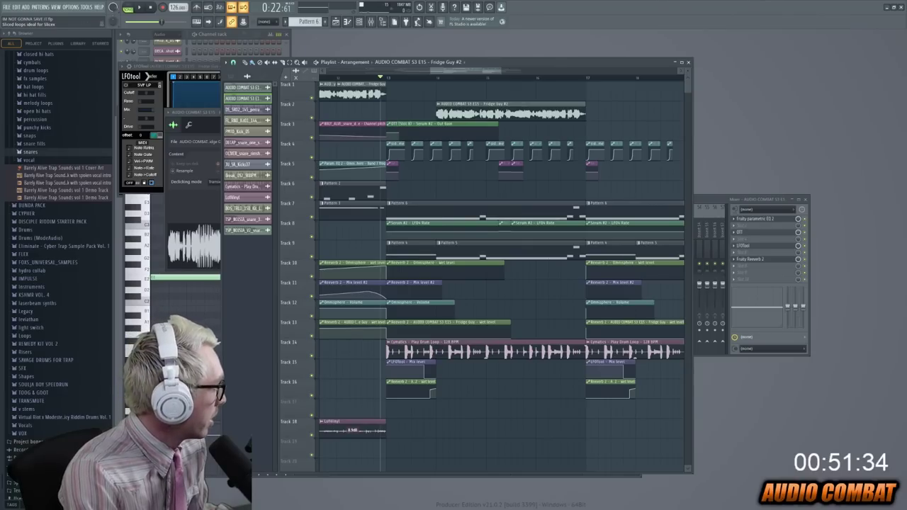
# Show all channels in the channel rack, create Pattern 7 and insert another Serum channel for it
pyautogui.click(160, 34)
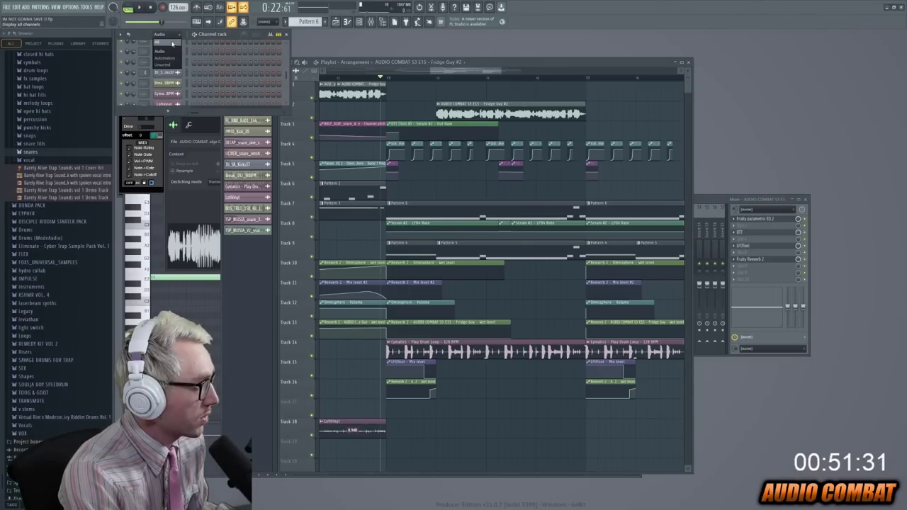
pyautogui.click(328, 22)
pyautogui.rightClick(181, 50)
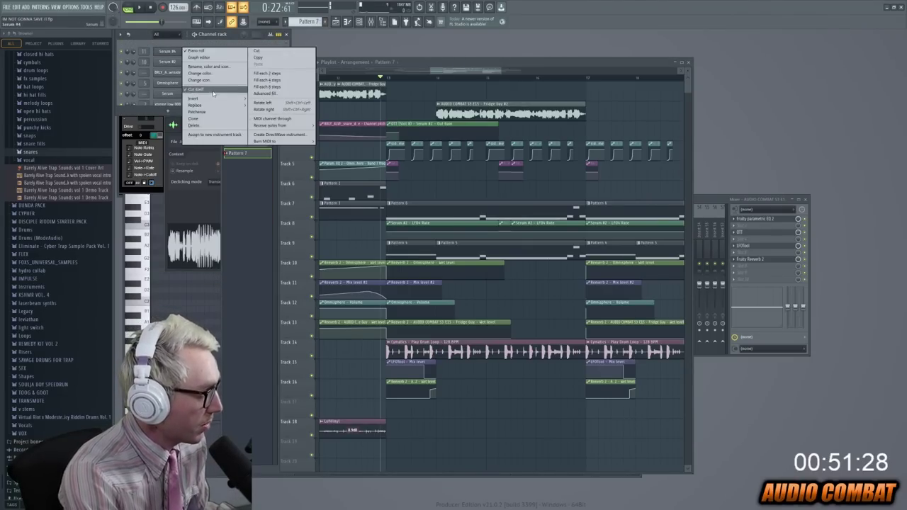
pyautogui.moveTo(193, 98)
pyautogui.click(318, 26)
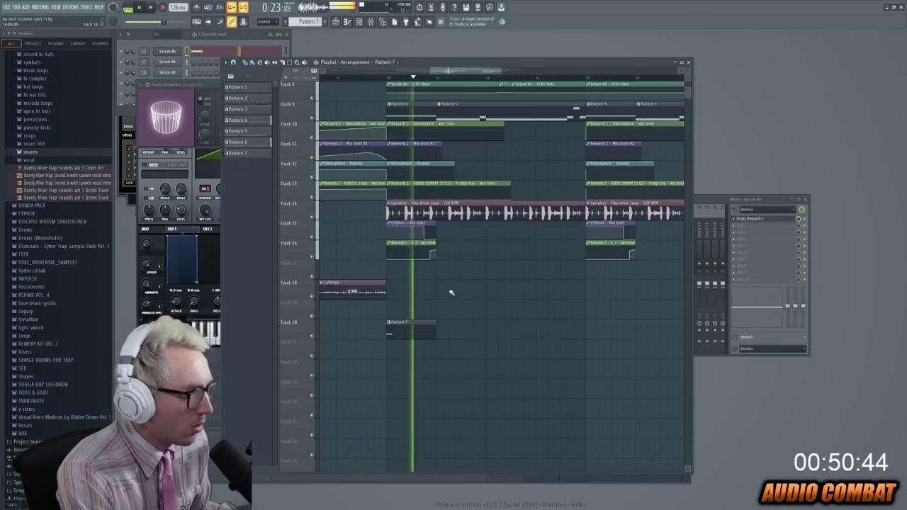
# Open the second Fridge Guy vocal's mixer insert and add an LFOTool mix level automation clip on Track 17 that drops and then ramps up
pyautogui.scroll(3, 475, 284)
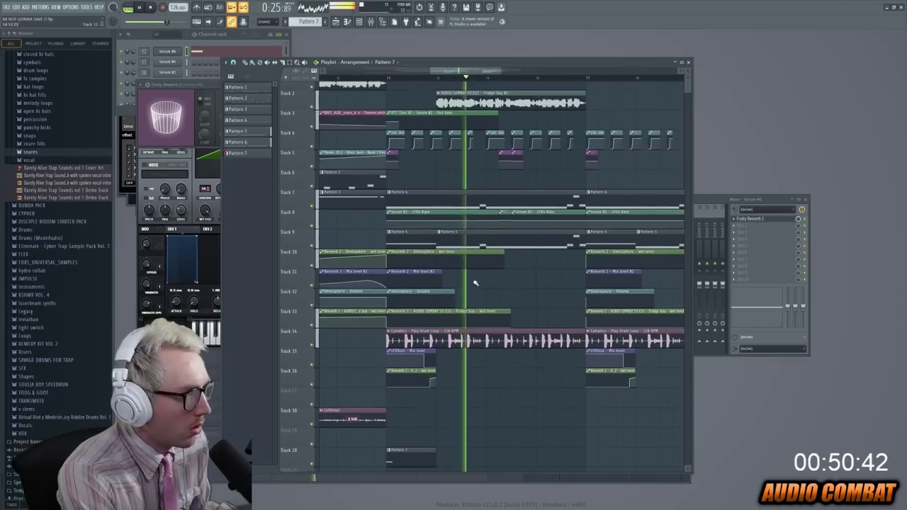
pyautogui.scroll(1, 475, 283)
pyautogui.press('space')
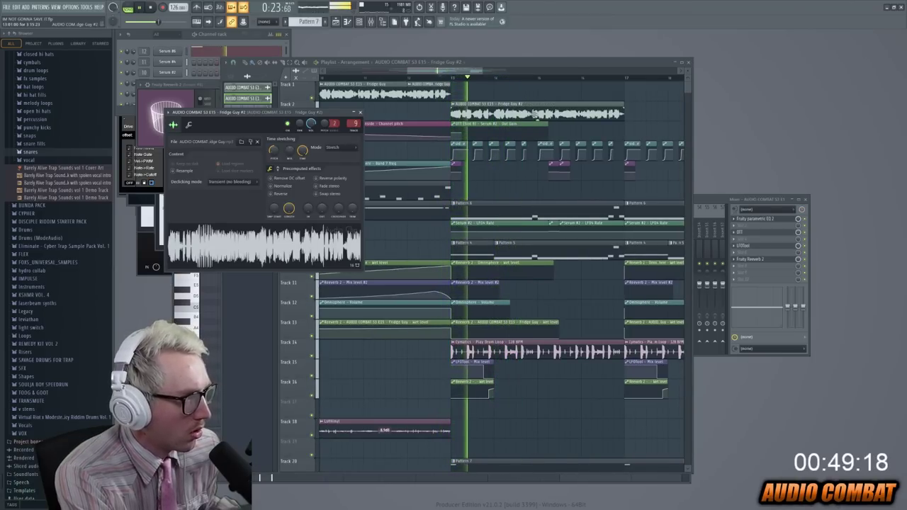
pyautogui.press('F9')
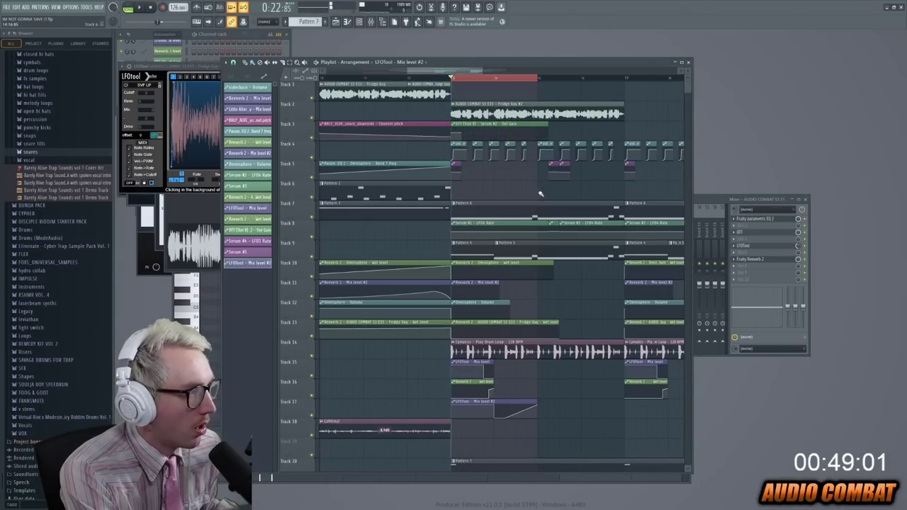
# Fill the gap between the Serum #2 LFO4 Rate clips on Track 8 with Serum #3 automation clips
pyautogui.scroll(4, 481, 70)
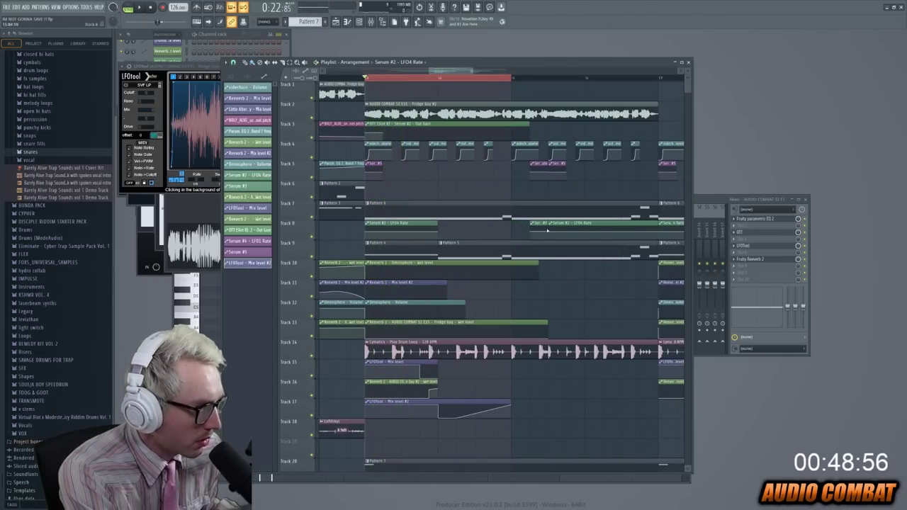
pyautogui.press('space')
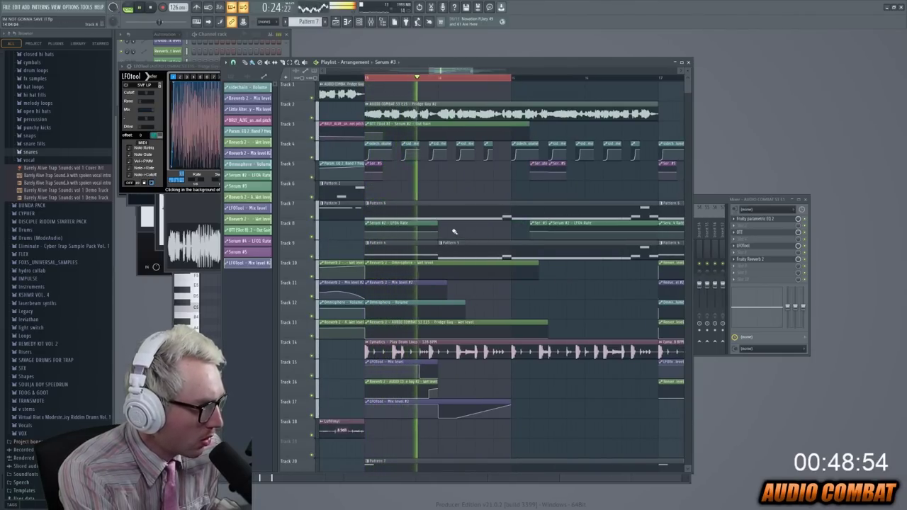
pyautogui.click(458, 233)
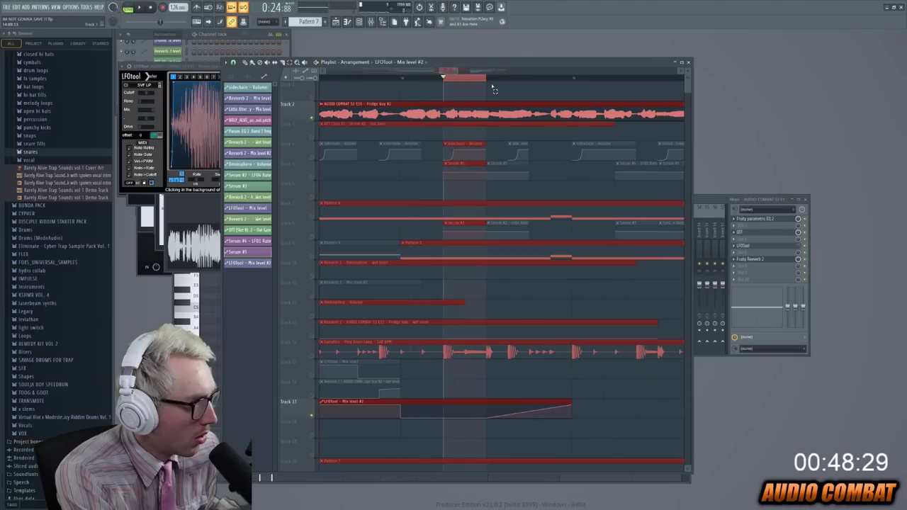
# Load a second LFOTool in slot 9 of the second Fridge Guy vocal's mixer insert
pyautogui.doubleClick(482, 114)
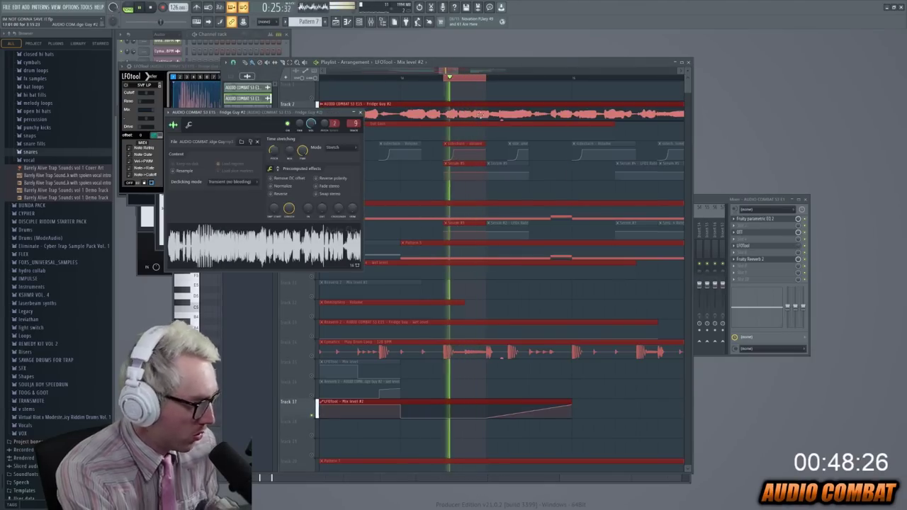
pyautogui.press('F9')
pyautogui.click(771, 286)
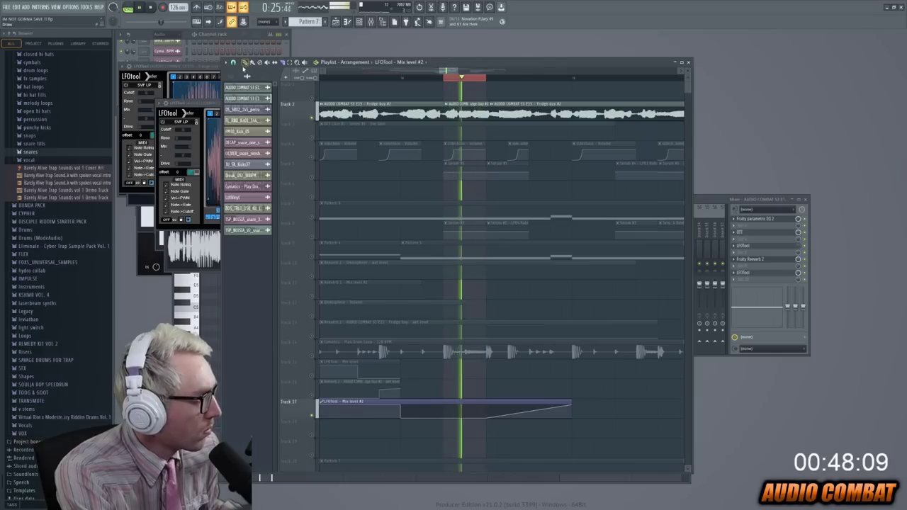
# Toggle the first LFOTool on the sliced Fridge Guy vocal's mixer insert and return to the playlist
pyautogui.doubleClick(464, 108)
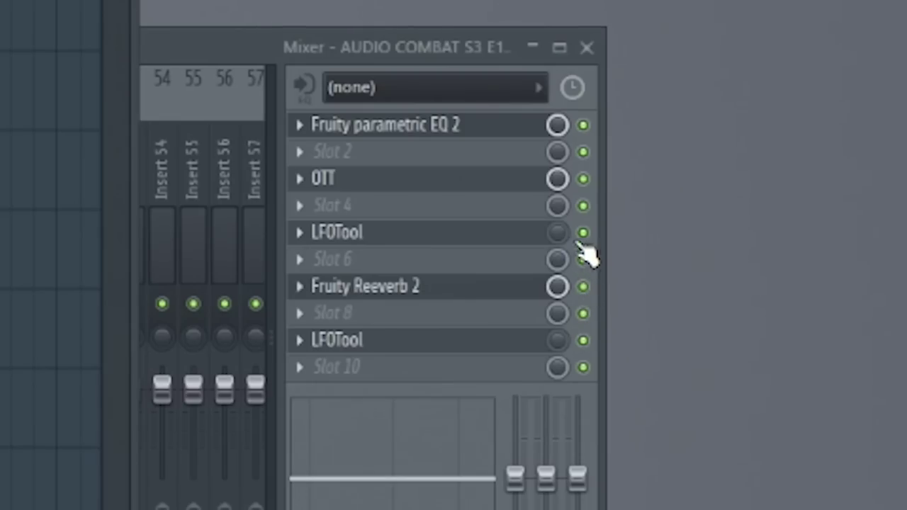
pyautogui.click(805, 246)
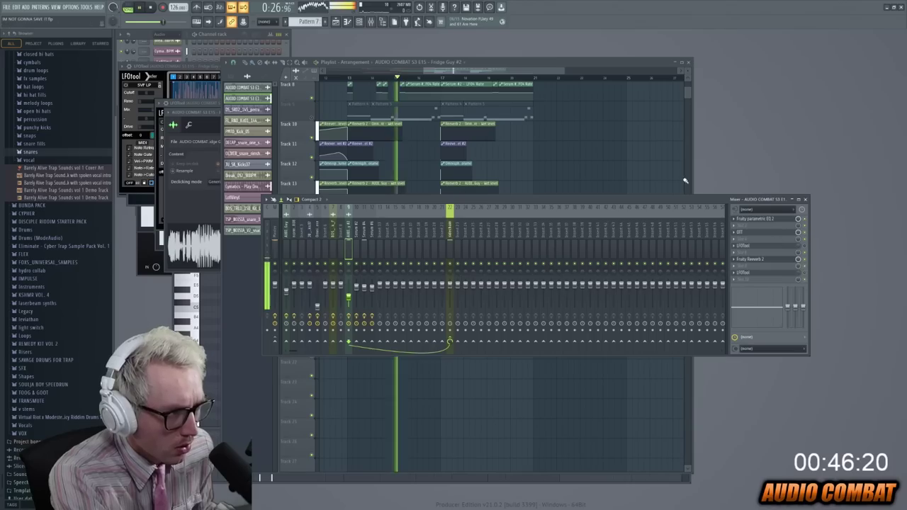
pyautogui.click(686, 181)
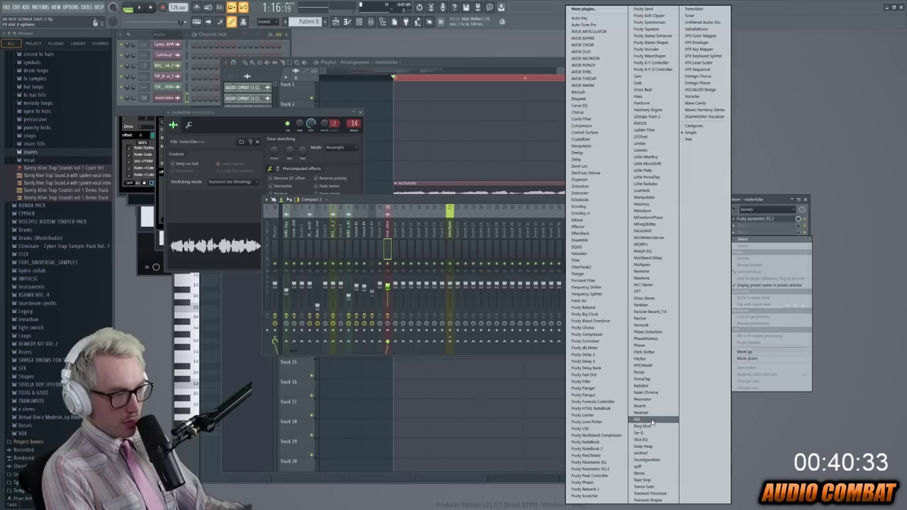
# Load Rift on the motorbike sample's mixer insert and choose the Hair of the Dog preset from the Growl Bass pack
pyautogui.click(652, 421)
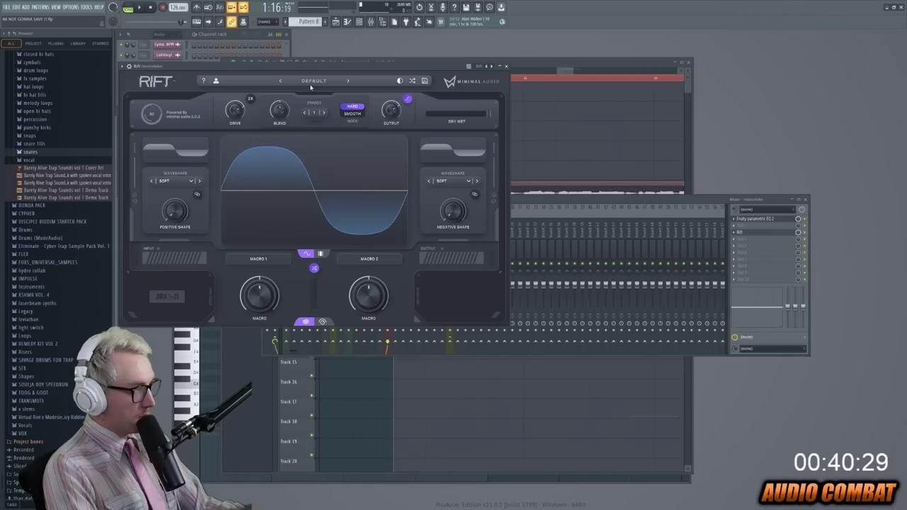
pyautogui.click(314, 81)
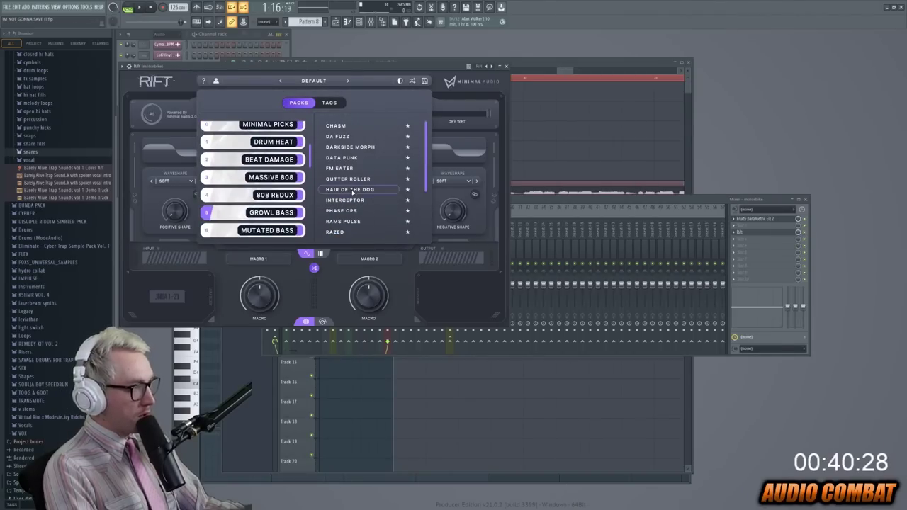
pyautogui.click(352, 190)
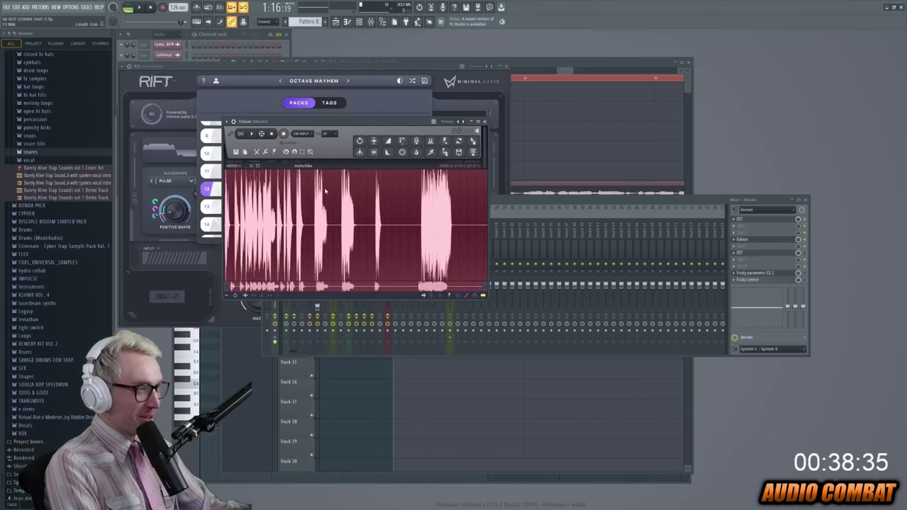
# Choose an editing command for the motorbike recording in Edison on the Master insert
pyautogui.rightClick(326, 190)
pyautogui.click(390, 205)
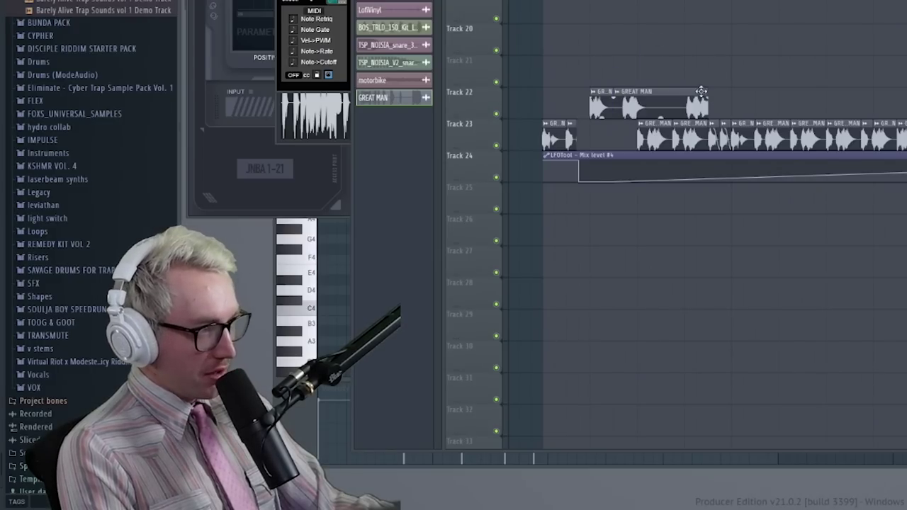
# Reposition the longer GREAT MAN clip on Track 22 among the surrounding vocal chops
pyautogui.moveTo(706, 90); pyautogui.dragTo(904, 92)
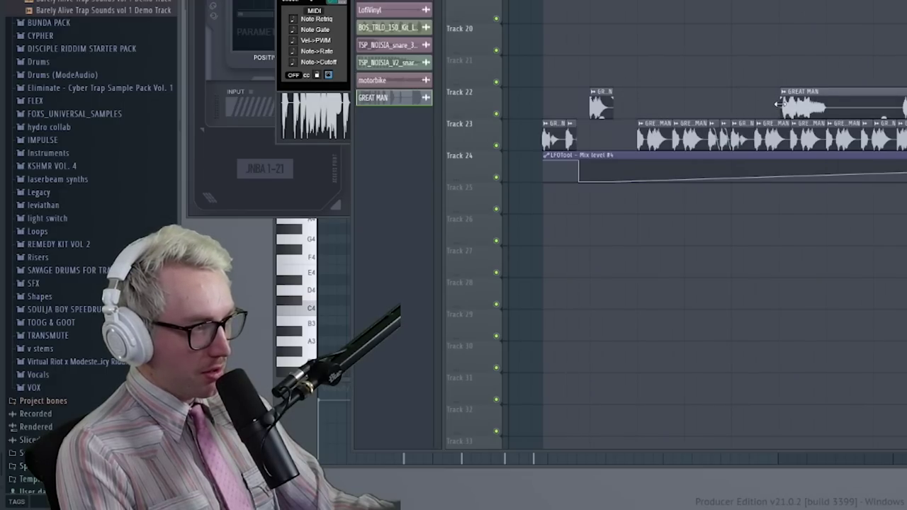
pyautogui.moveTo(806, 98); pyautogui.dragTo(645, 71)
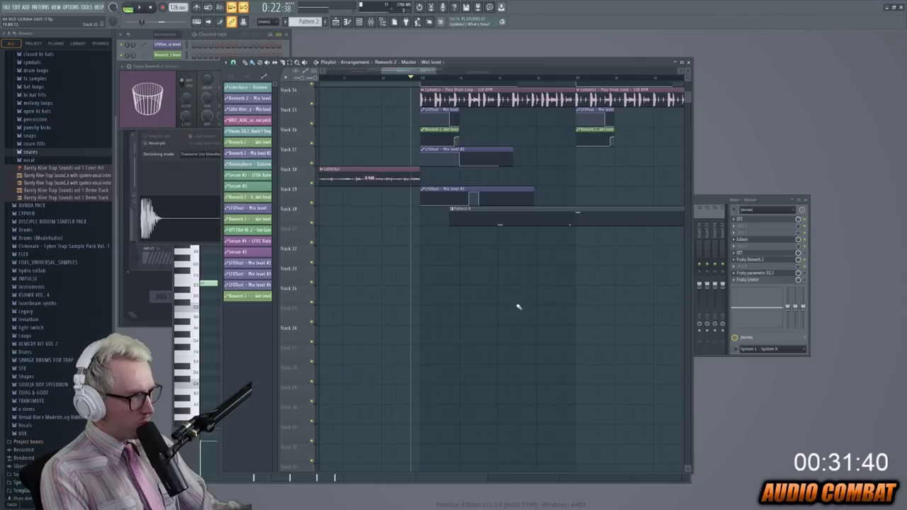
# Play back the drop from just before bar 13 and review the playlist clips across its tracks
pyautogui.scroll(4, 519, 307)
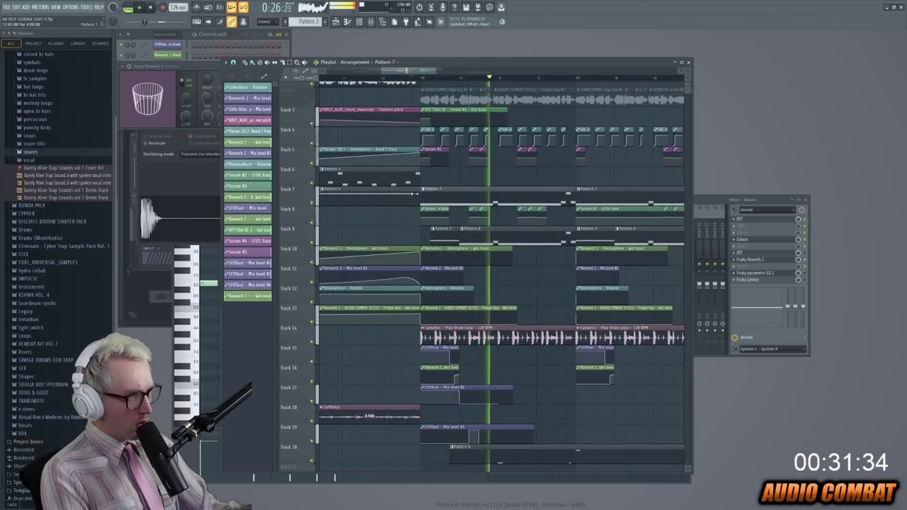
pyautogui.click(410, 76)
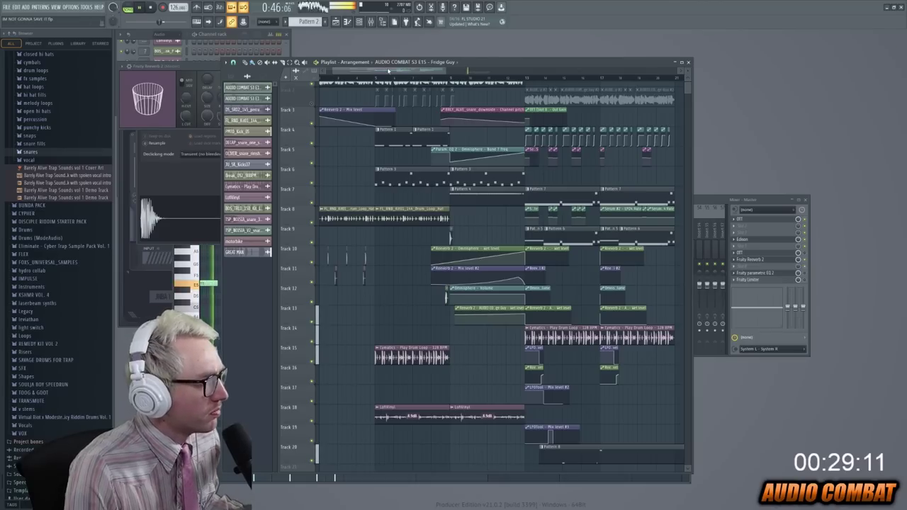
pyautogui.moveTo(388, 71); pyautogui.dragTo(373, 108)
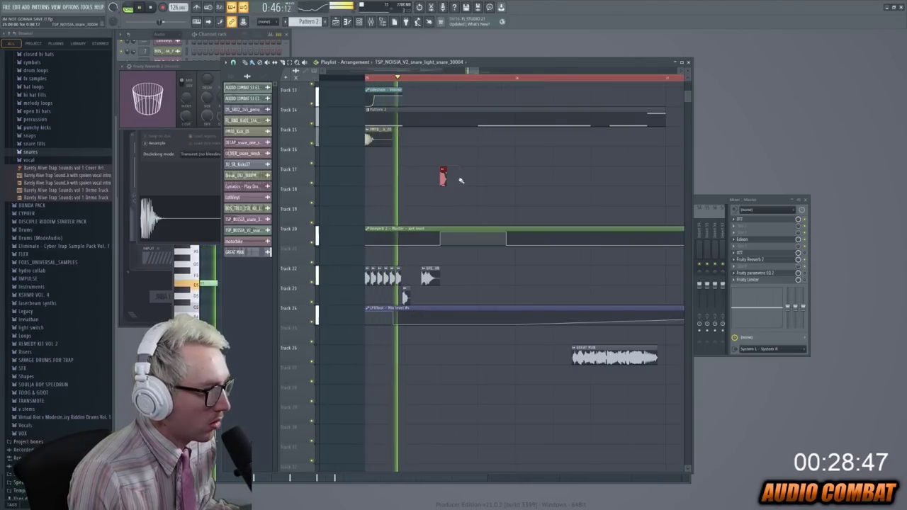
pyautogui.scroll(5, 421, 168)
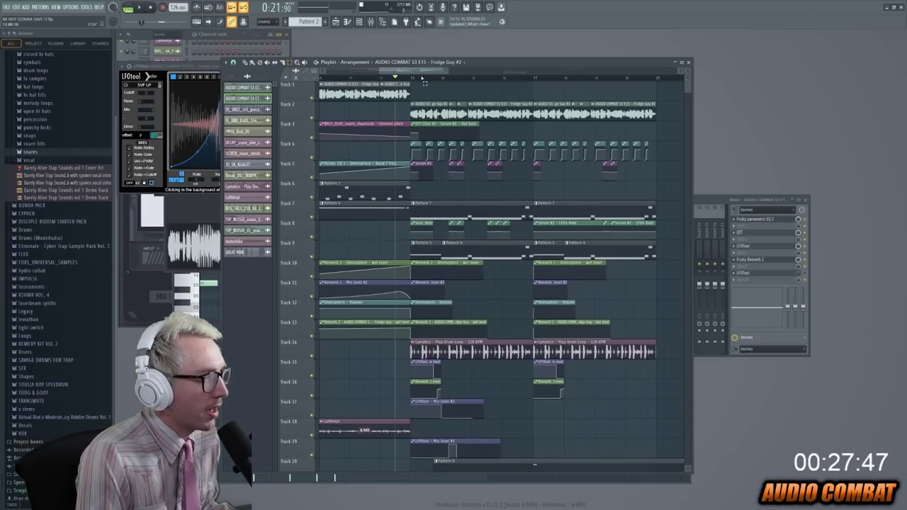
# Mark bars 13 to 17 as the playback range and place the drm126_tribal_perc loop across it on Track 25
pyautogui.moveTo(424, 79); pyautogui.dragTo(533, 79)
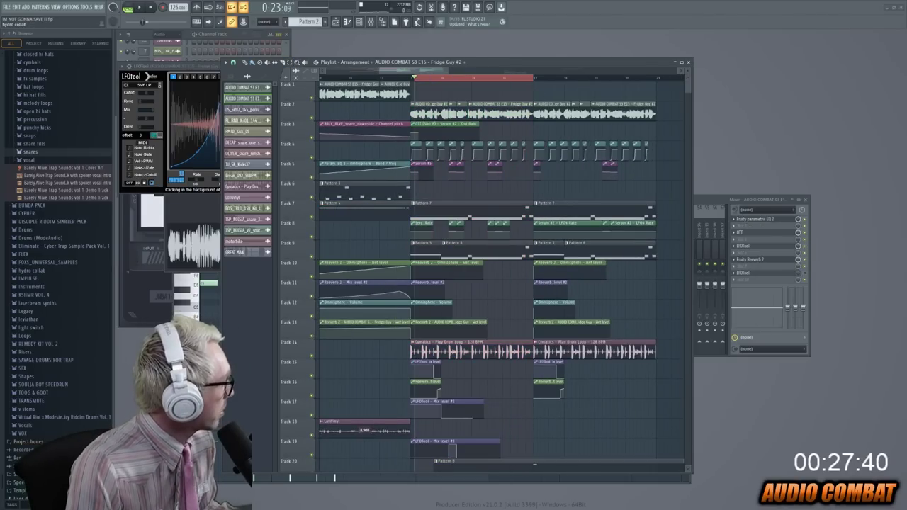
pyautogui.moveTo(599, 414); pyautogui.dragTo(599, 411)
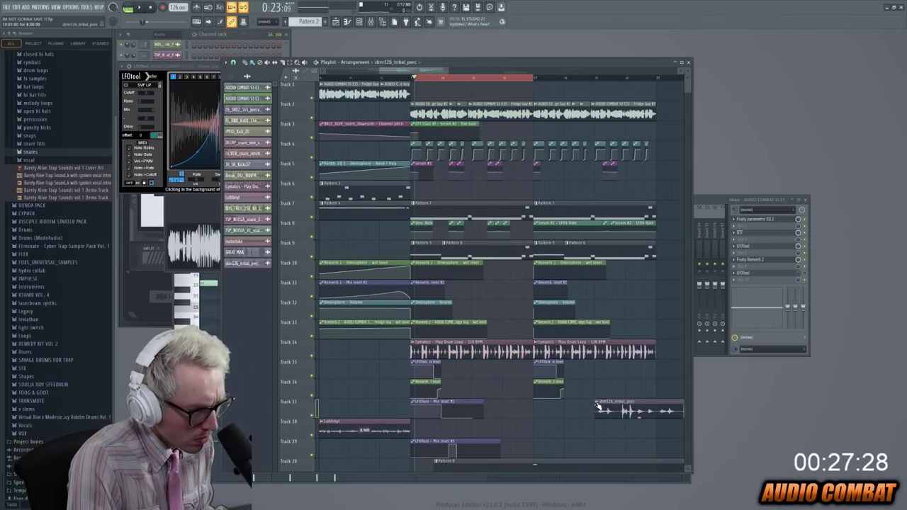
pyautogui.click(598, 402)
pyautogui.click(667, 449)
pyautogui.click(468, 331)
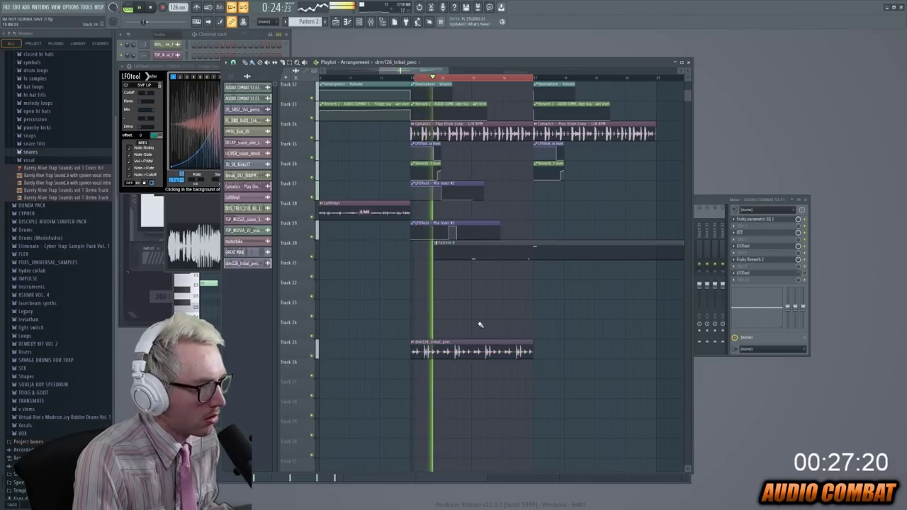
# Set the drm126_tribal_perc sampler's volume multiplier to 125% and check the mixer before returning to the playlist
pyautogui.click(463, 338)
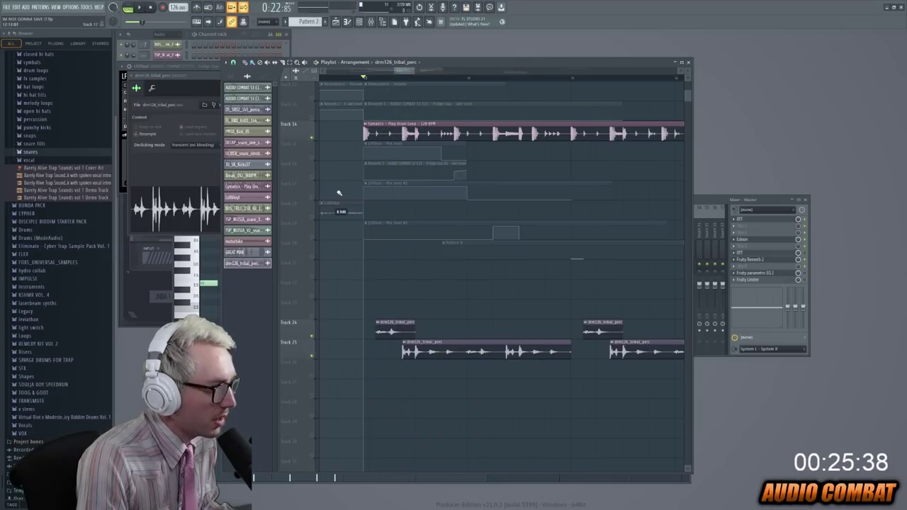
pyautogui.scroll(3, 496, 212)
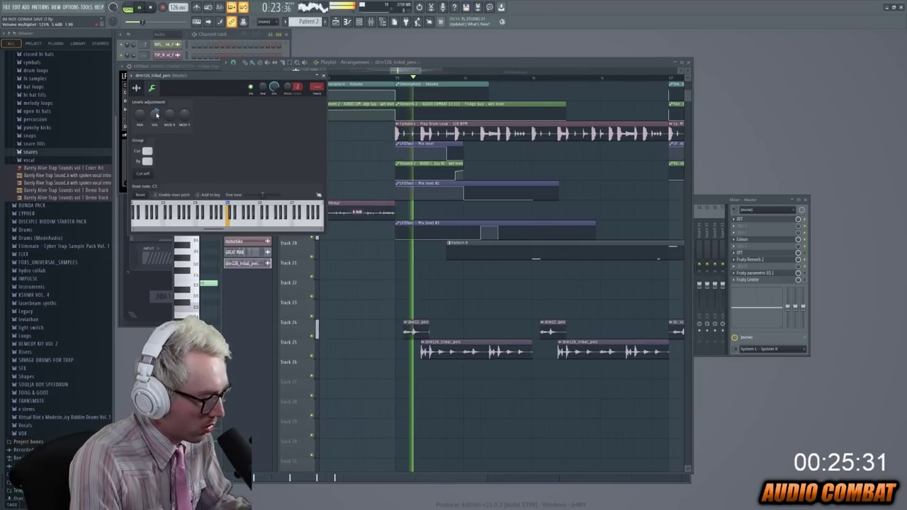
pyautogui.press('F9')
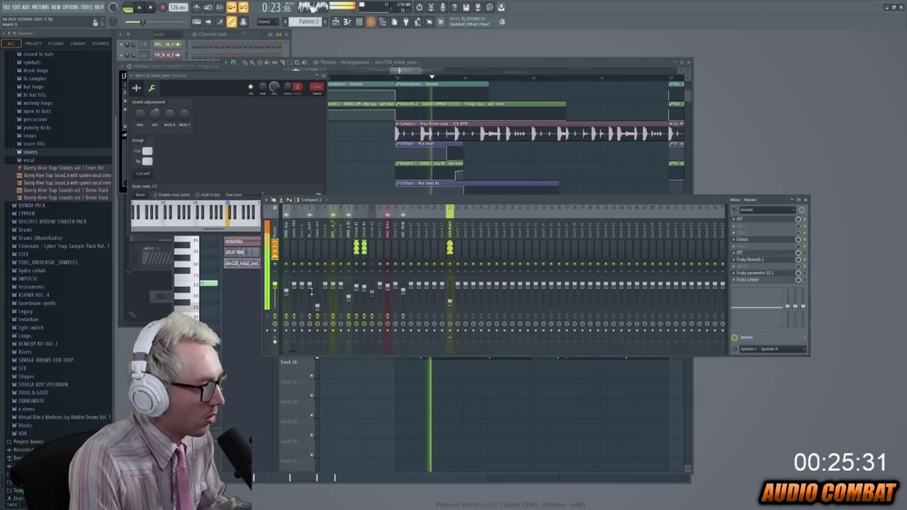
pyautogui.click(507, 177)
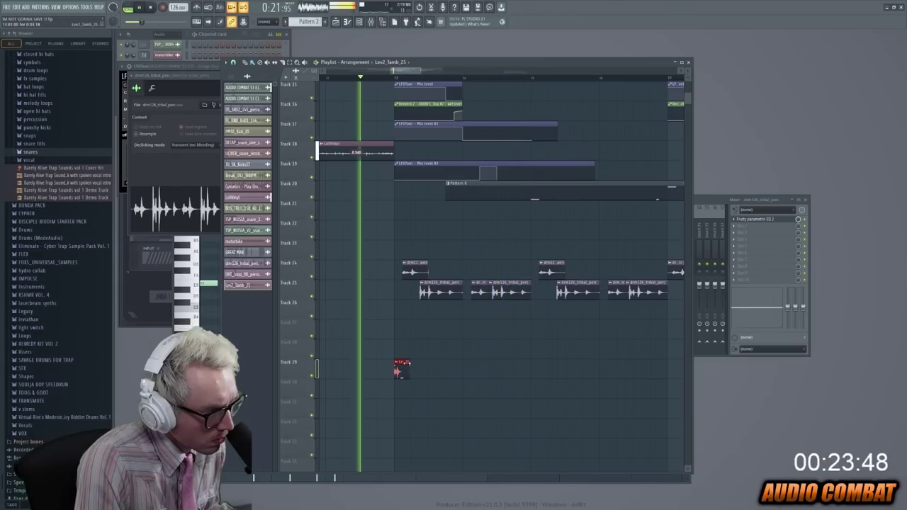
# Repeat the Lev2_Tamb_25 hit along Track 29 through the drop and open its sampler settings
pyautogui.moveTo(414, 369); pyautogui.dragTo(602, 363)
pyautogui.doubleClick(548, 364)
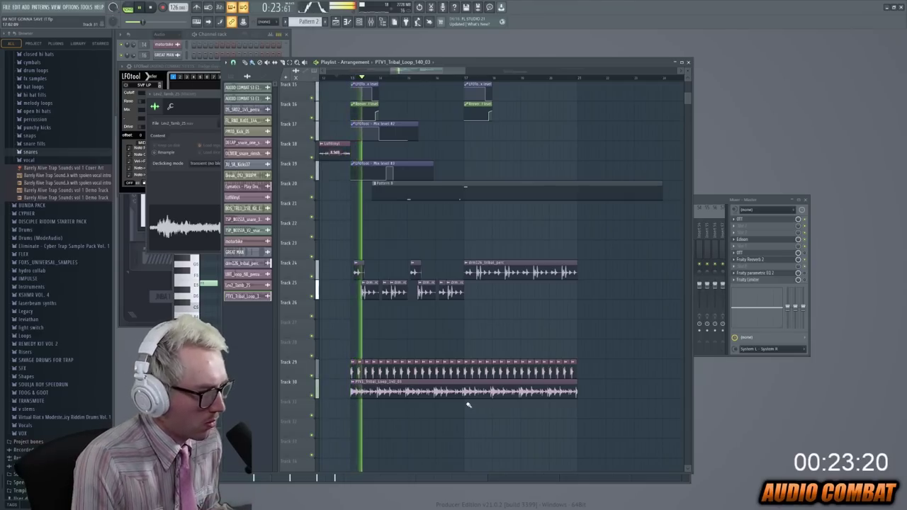
# Assign the PTV1_Tribal_Loop_140_03 sample to its own mixer insert and add a second OS_OTK_128_Drum_Loop_5__Tops_ clip at bar 17 on Track 30
pyautogui.press('F9')
pyautogui.rightClick(425, 209)
pyautogui.click(532, 284)
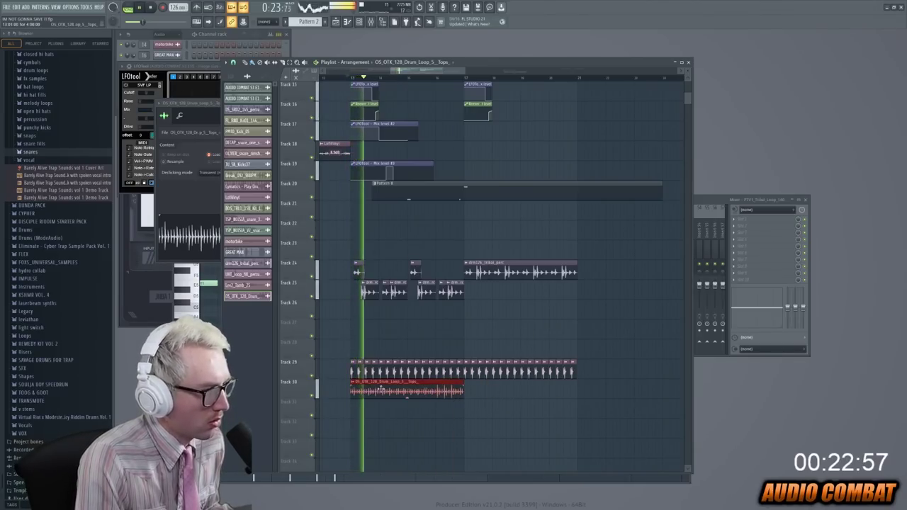
pyautogui.click(495, 387)
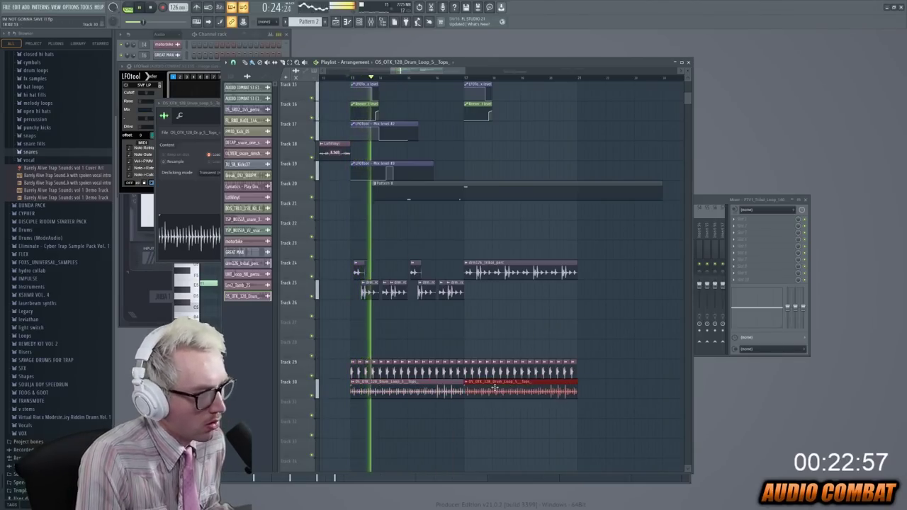
# Solo Track 9, mark bars 13 to 15 as the playback range and audition the section
pyautogui.scroll(5, 492, 345)
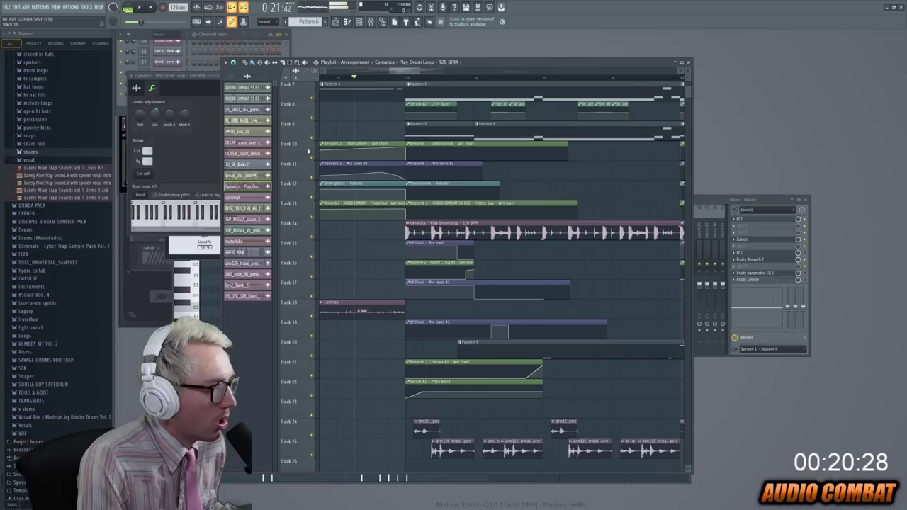
pyautogui.scroll(1, 308, 151)
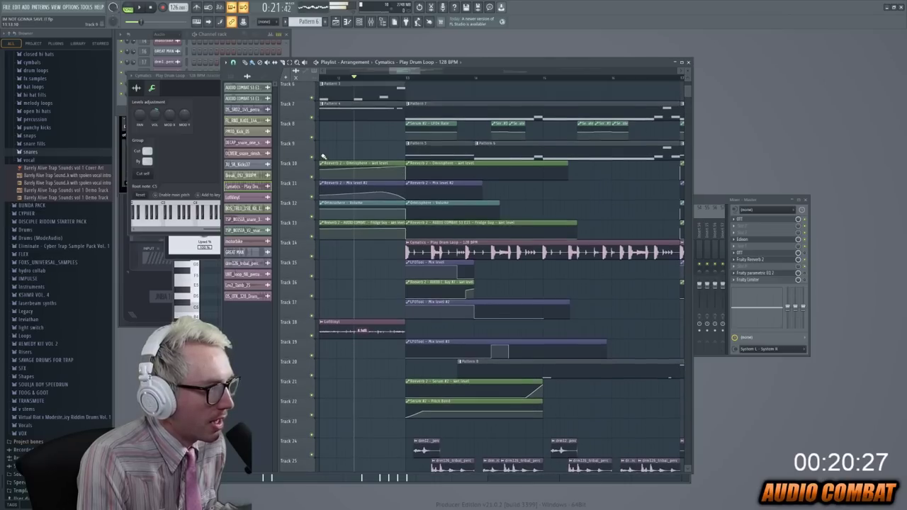
pyautogui.click(305, 145)
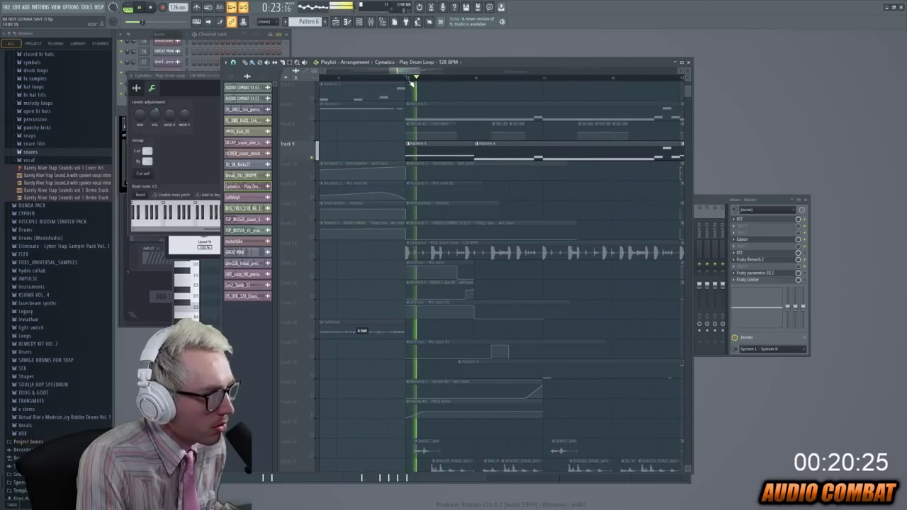
pyautogui.moveTo(407, 78); pyautogui.dragTo(557, 113)
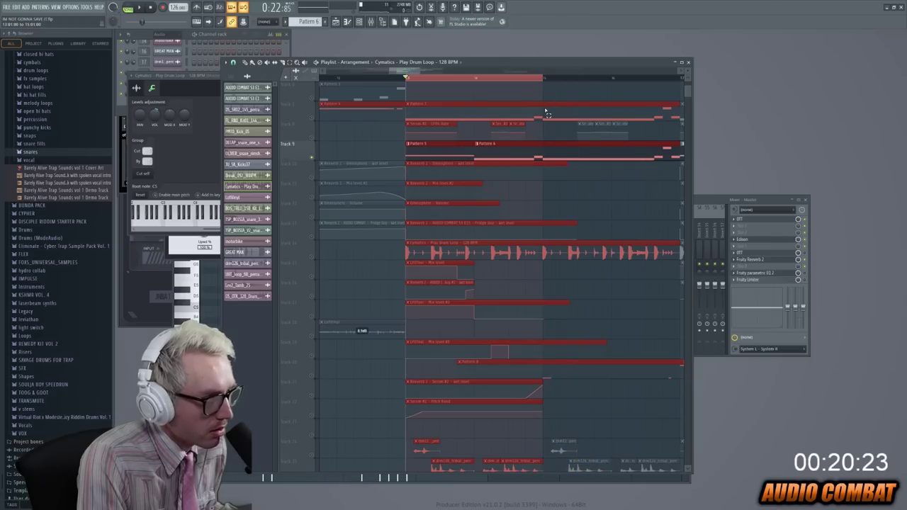
pyautogui.scroll(-4, 347, 133)
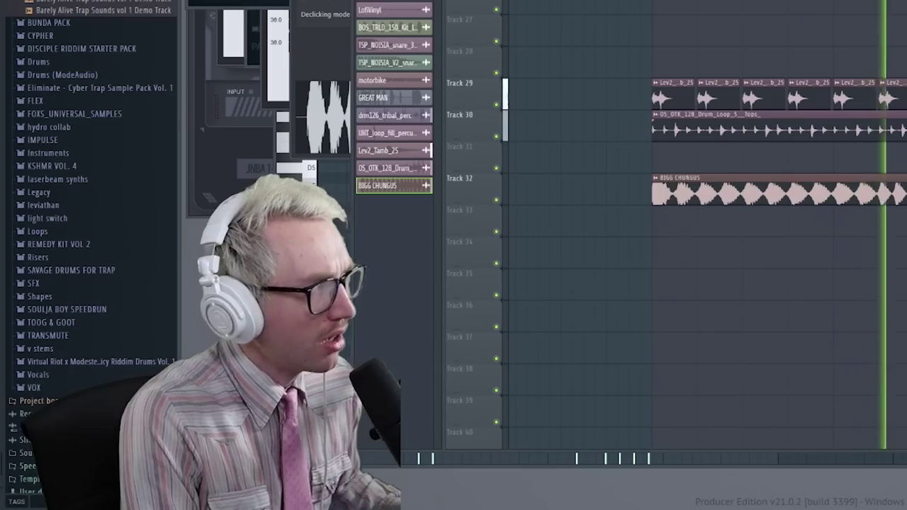
pyautogui.press('space')
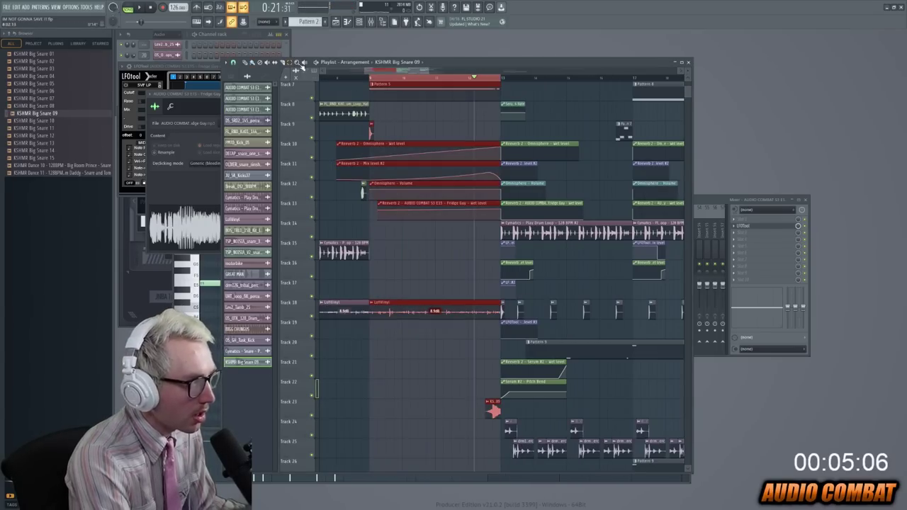
# On the Master insert, move the second OTT up to slot 5 and Fruity Reeverb 2 up to slot 6
pyautogui.press('F9')
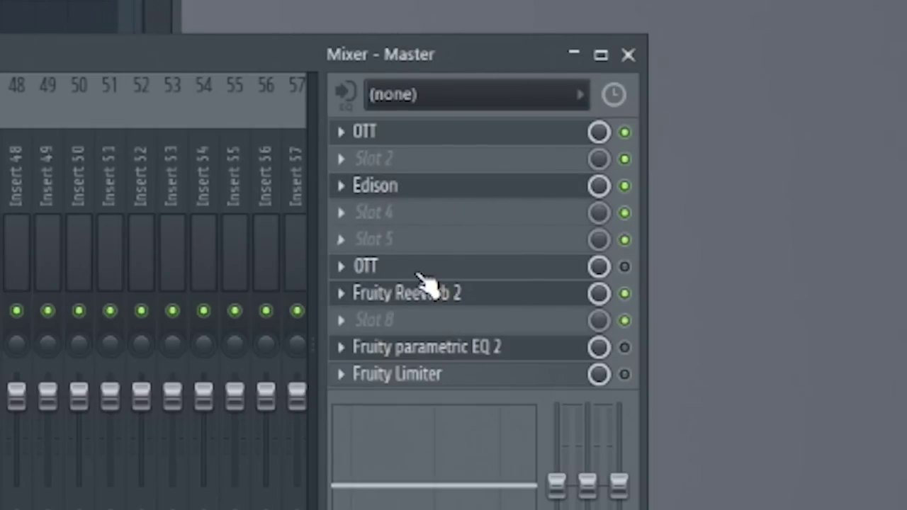
pyautogui.moveTo(417, 273); pyautogui.dragTo(434, 251)
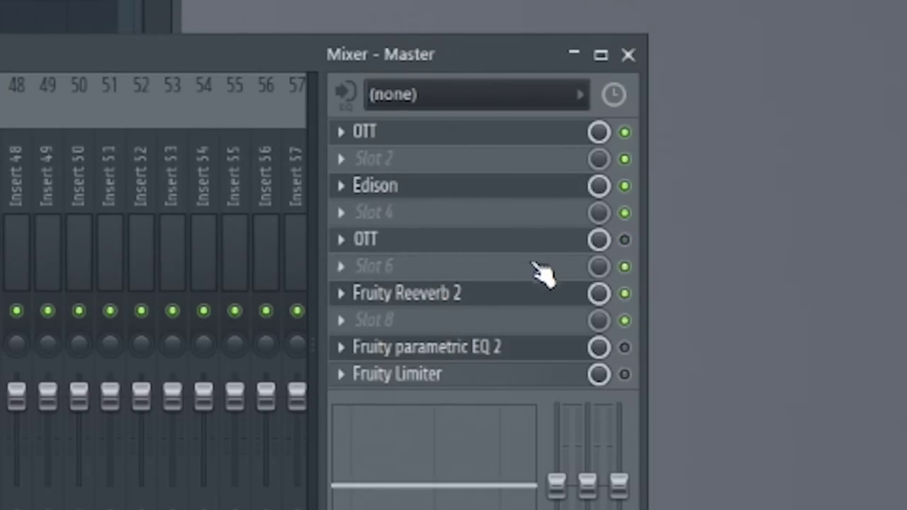
pyautogui.moveTo(475, 292); pyautogui.dragTo(475, 268)
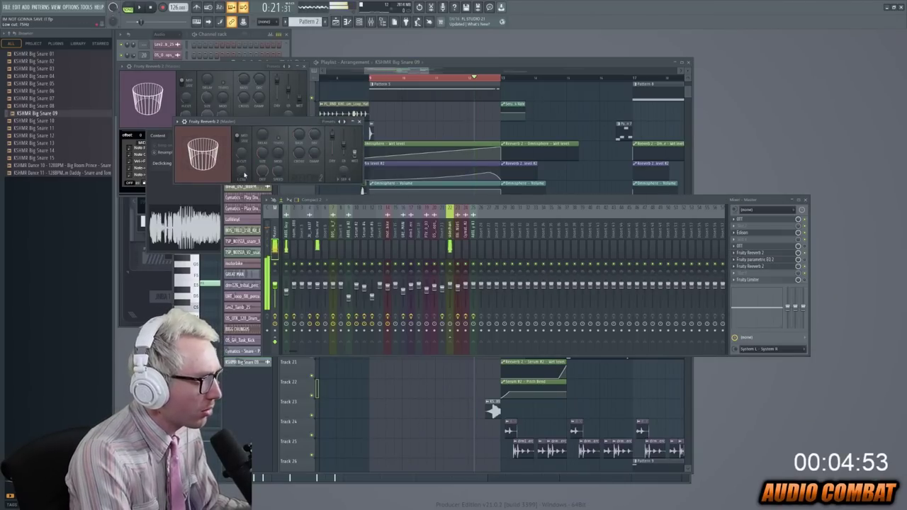
# Create an automation clip for the wet level of the Master's slot 8 Fruity Reeverb 2 and audition the build-up
pyautogui.rightClick(365, 162)
pyautogui.click(481, 247)
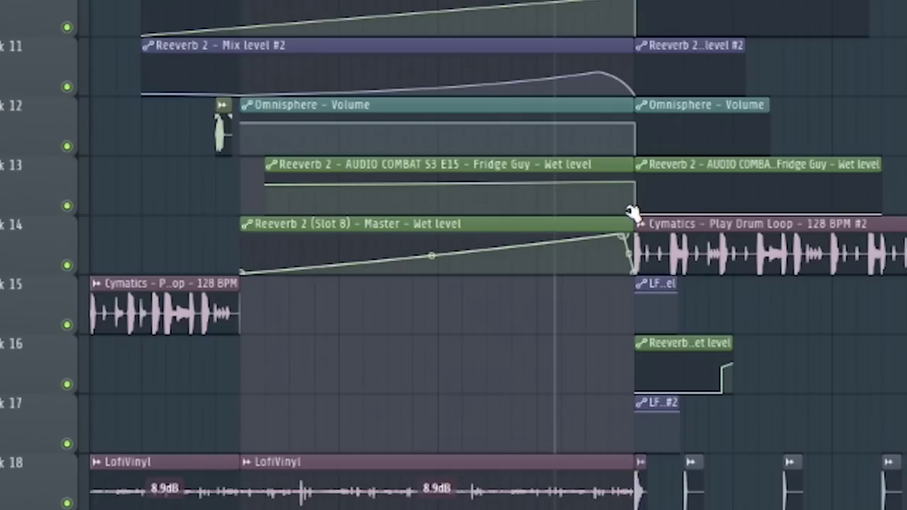
pyautogui.press('space')
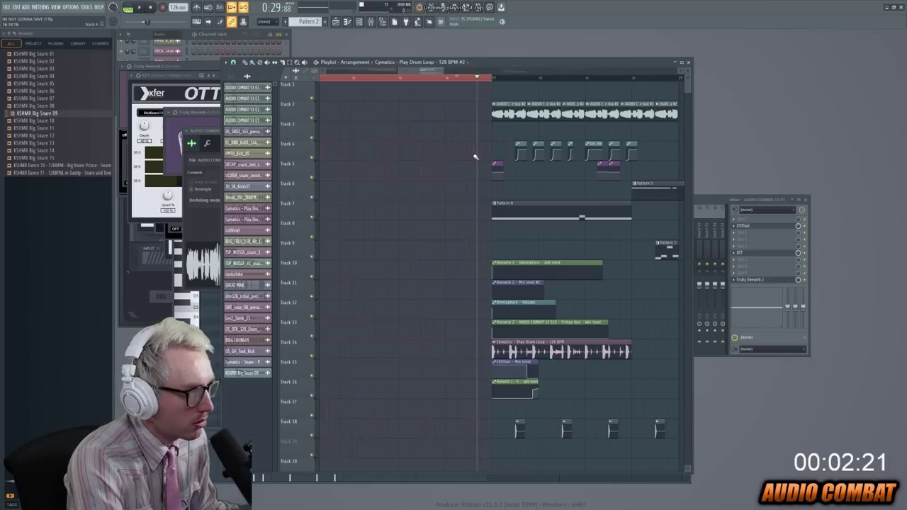
# Undo the last playlist edit, select the drop's clips from bar 13 to 17 and duplicate them directly after at bar 17
pyautogui.hotkey('ctrl', 'z')
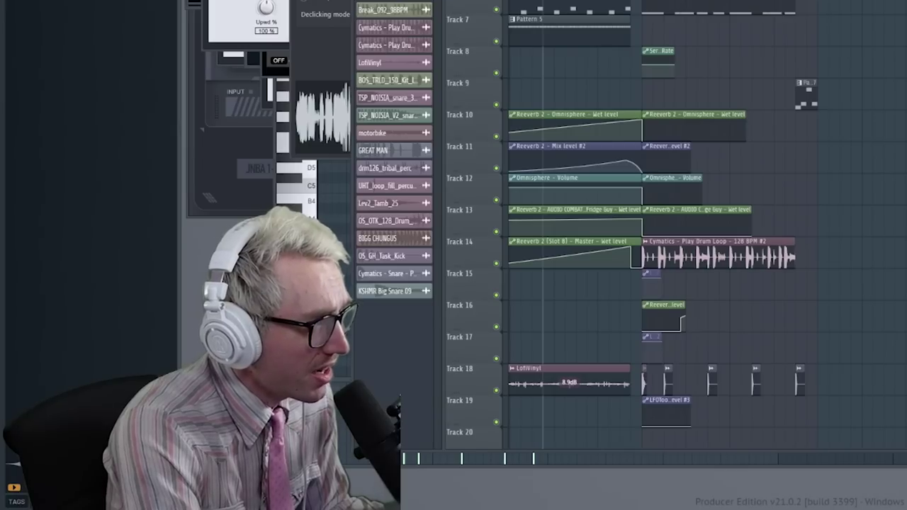
pyautogui.hotkey('ctrl', 'v')
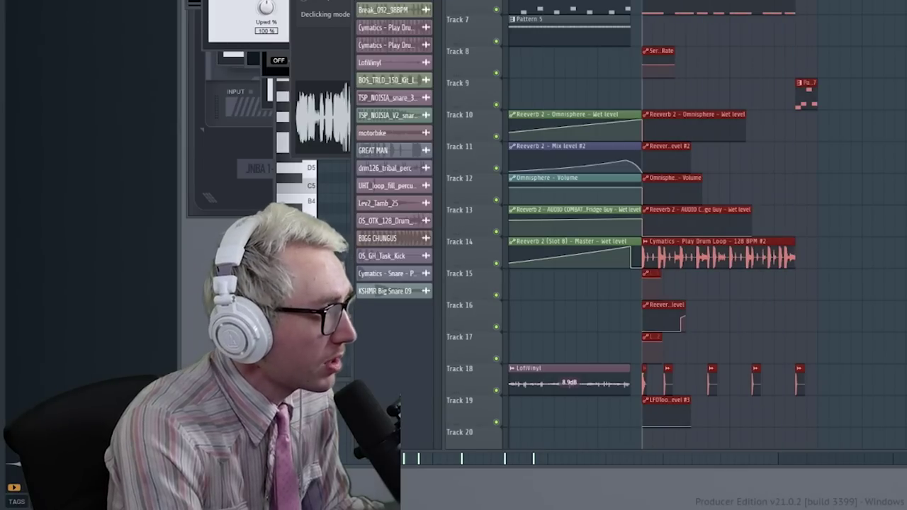
pyautogui.scroll(-5, 631, 205)
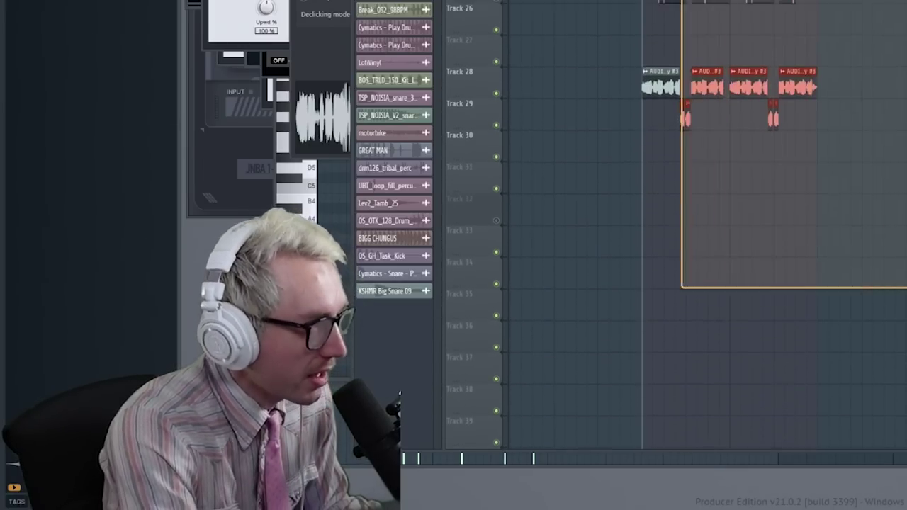
pyautogui.scroll(5, 631, 204)
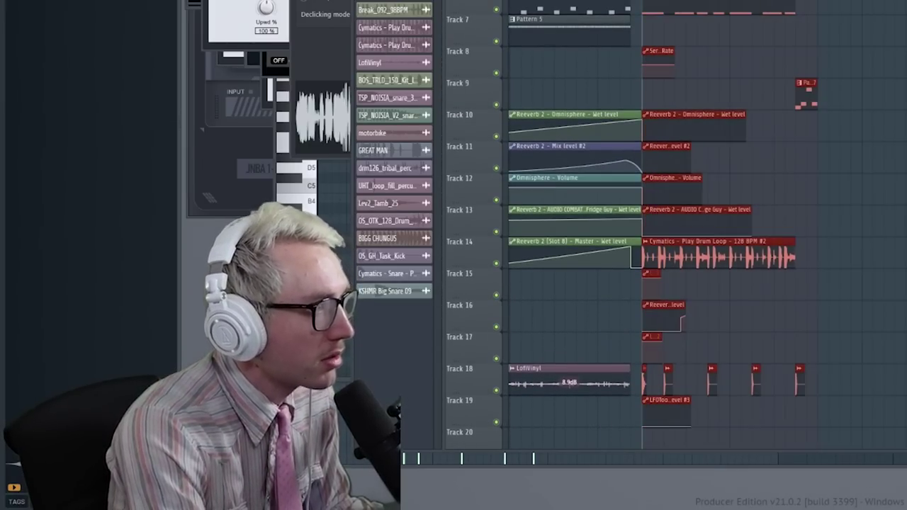
pyautogui.hotkey('ctrl', 'b')
# Clear the time selection, play the song from just before the drop and check the duplicated clips down to the lower tracks
pyautogui.click(392, 78)
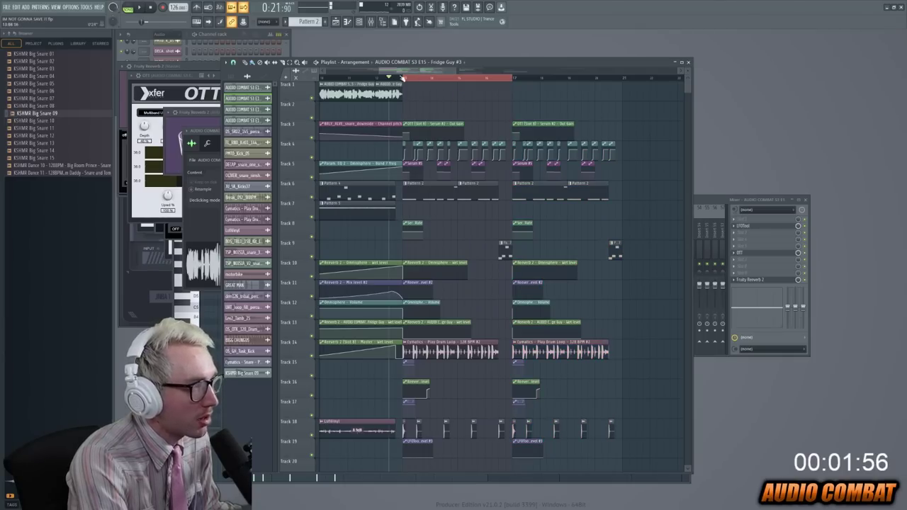
pyautogui.moveTo(402, 78); pyautogui.dragTo(388, 83)
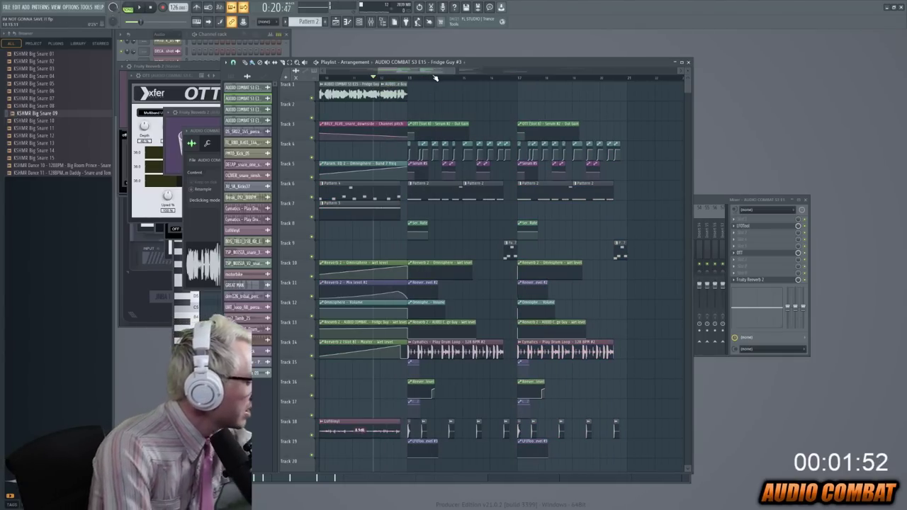
pyautogui.press('space')
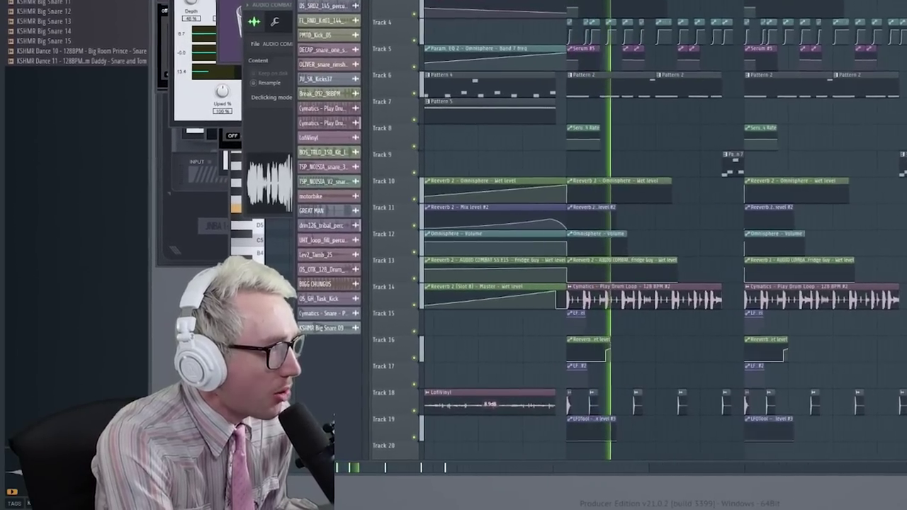
pyautogui.scroll(-6, 638, 248)
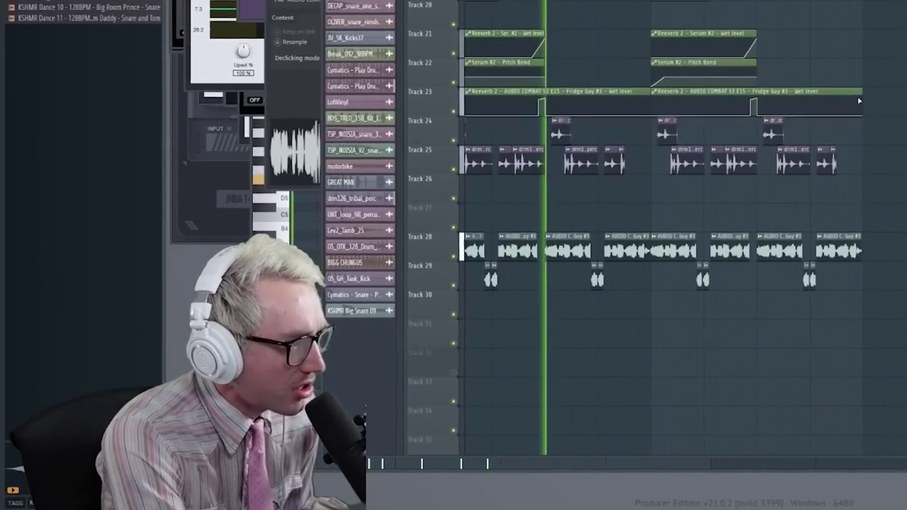
pyautogui.scroll(-3, 674, 248)
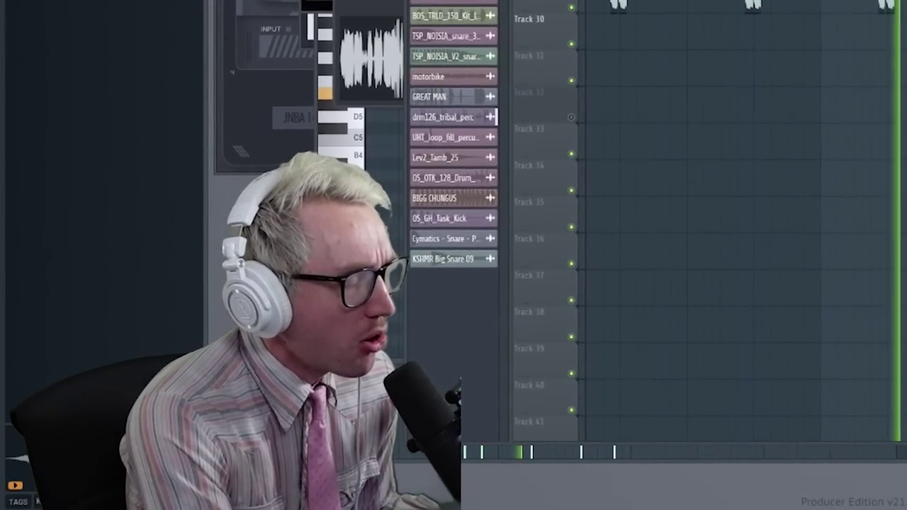
pyautogui.scroll(1, 709, 212)
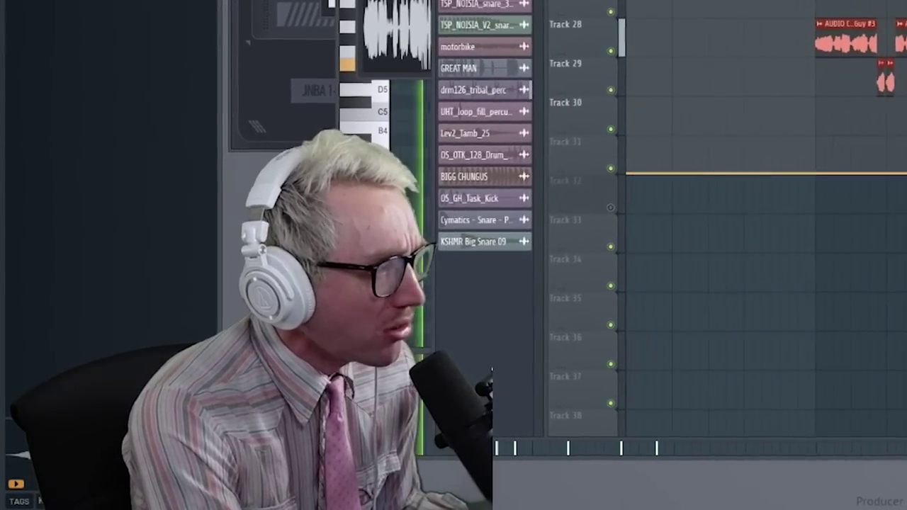
# Select all clips of the doubled drop from bar 13 up to bar 21 across every track and duplicate them directly after
pyautogui.scroll(6, 745, 213)
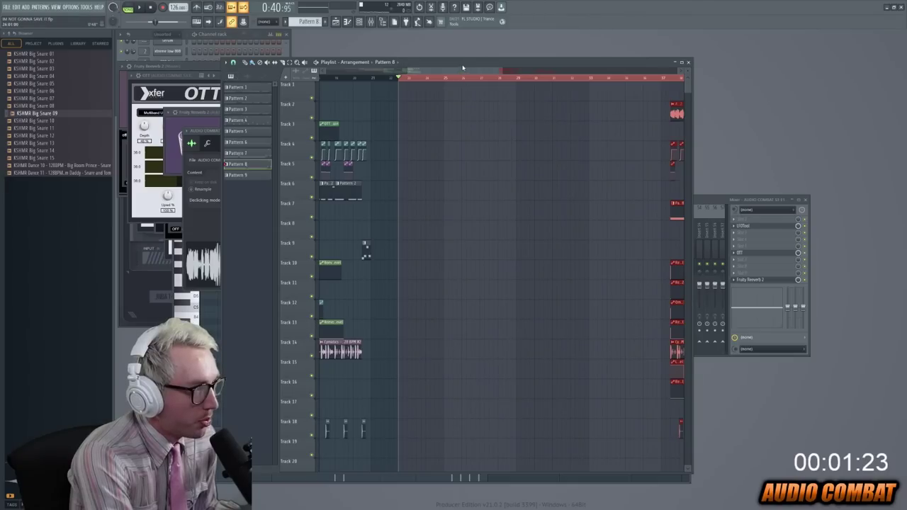
pyautogui.moveTo(486, 69); pyautogui.dragTo(580, 79)
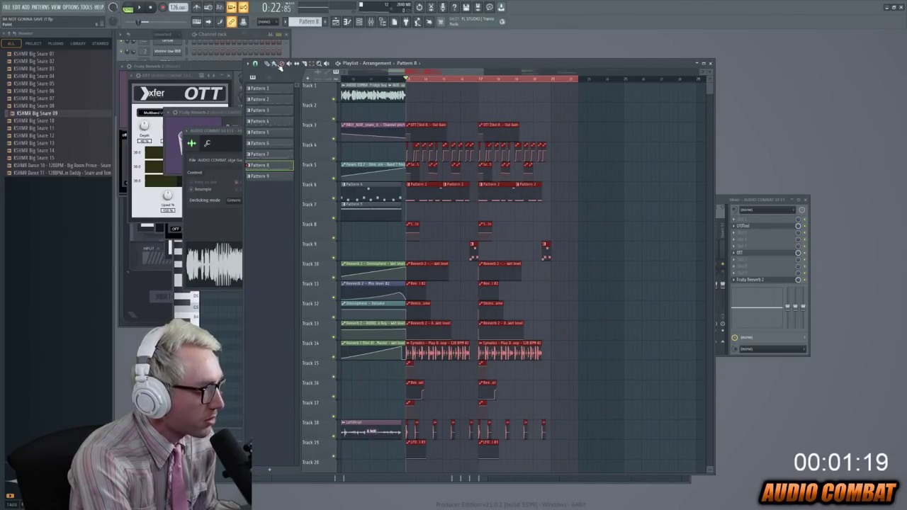
pyautogui.scroll(-5, 577, 247)
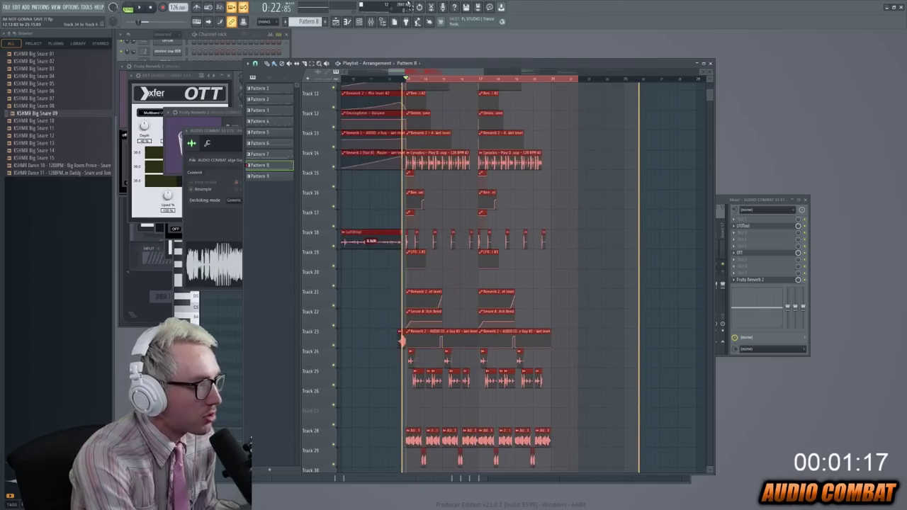
pyautogui.scroll(5, 525, 277)
pyautogui.hotkey('ctrl', 'b')
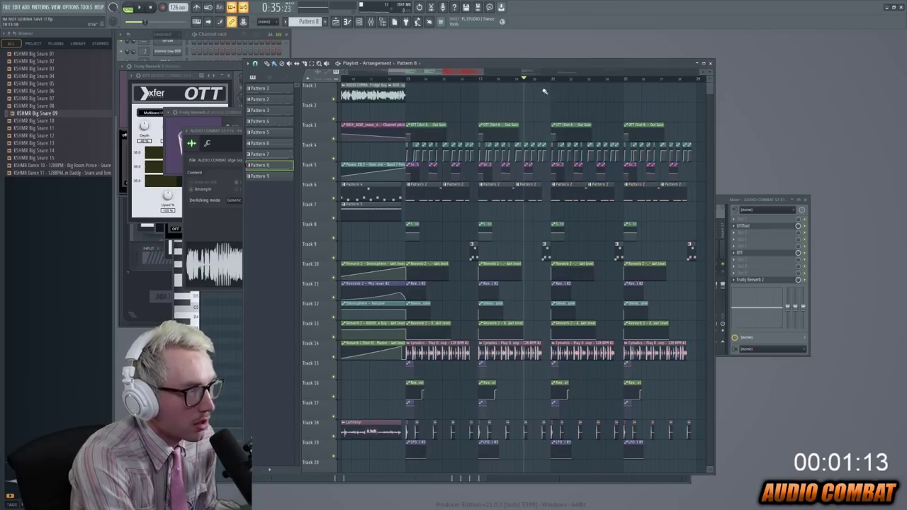
# Place Pattern 5 on Track 31 and the BRLY_ALVE_snare_downside channel pitch automation on Track 32, both over the two bars before bar 21
pyautogui.moveTo(487, 73); pyautogui.dragTo(435, 73)
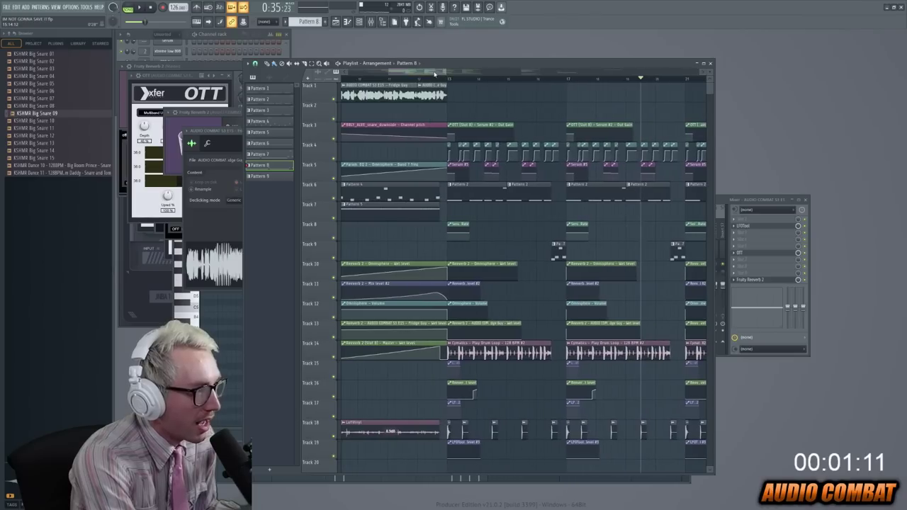
pyautogui.scroll(-7, 519, 299)
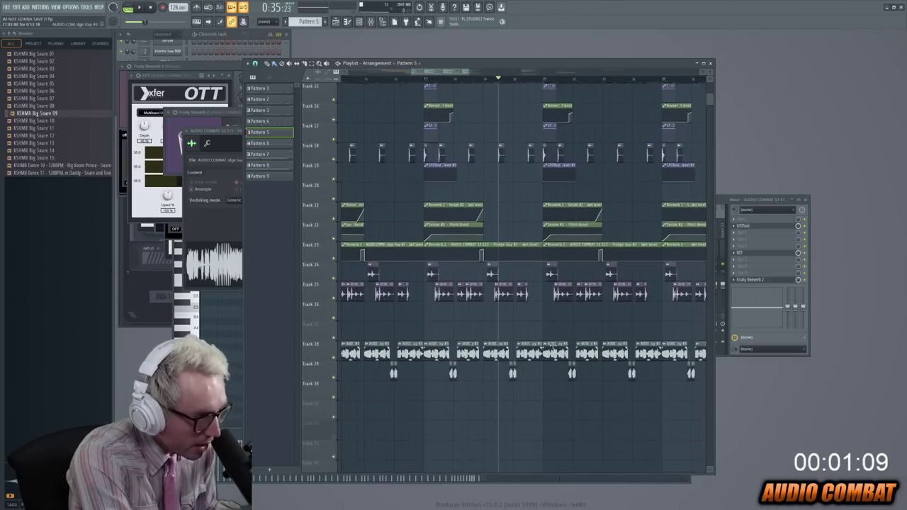
pyautogui.click(518, 303)
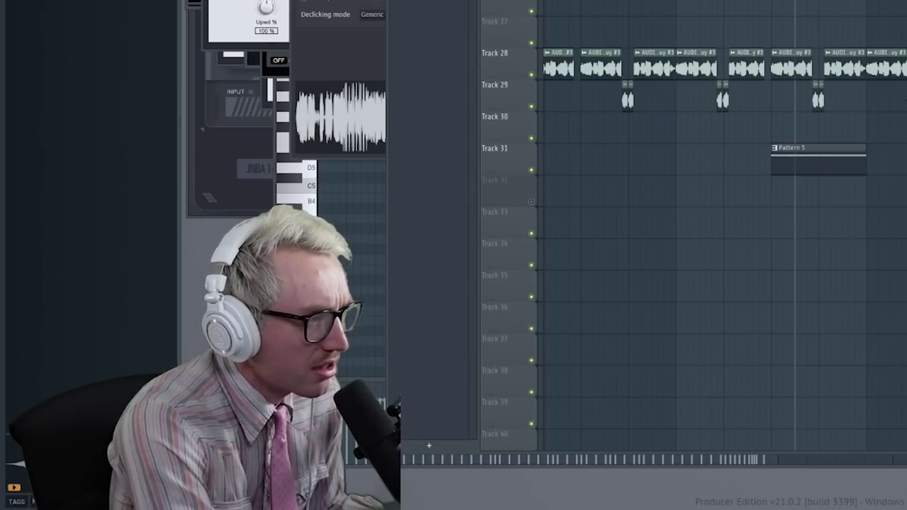
pyautogui.scroll(-1, 858, 38)
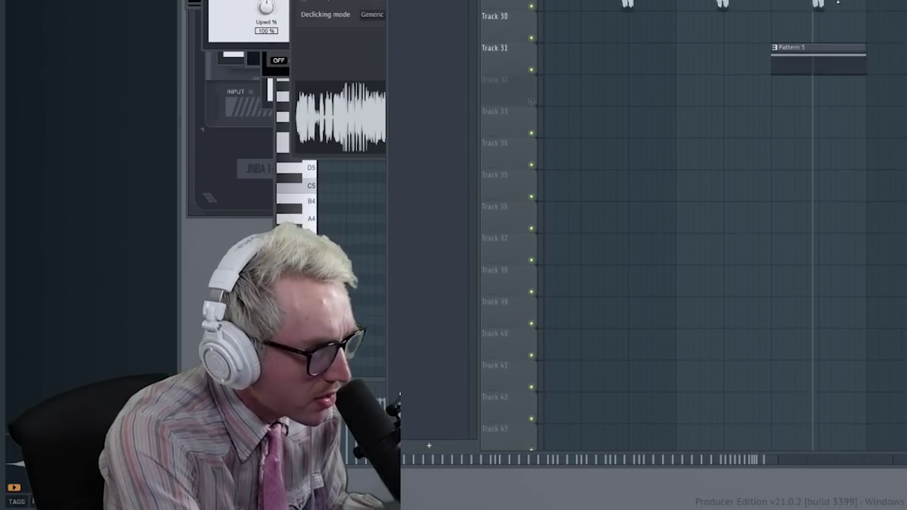
pyautogui.scroll(5, 595, 314)
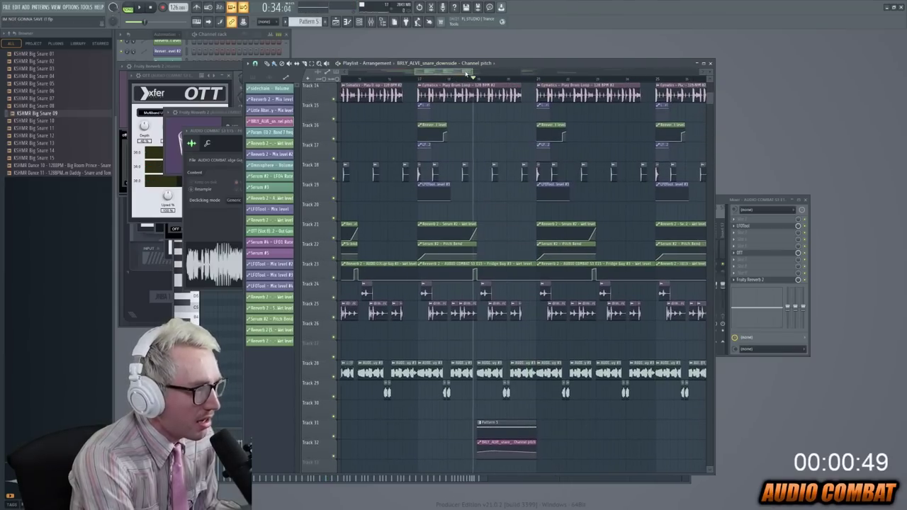
# Add the ELIMINATE_crash_softlad sample on Track 34 at the start of the second drop at bar 21
pyautogui.hscroll(2, 524, 269)
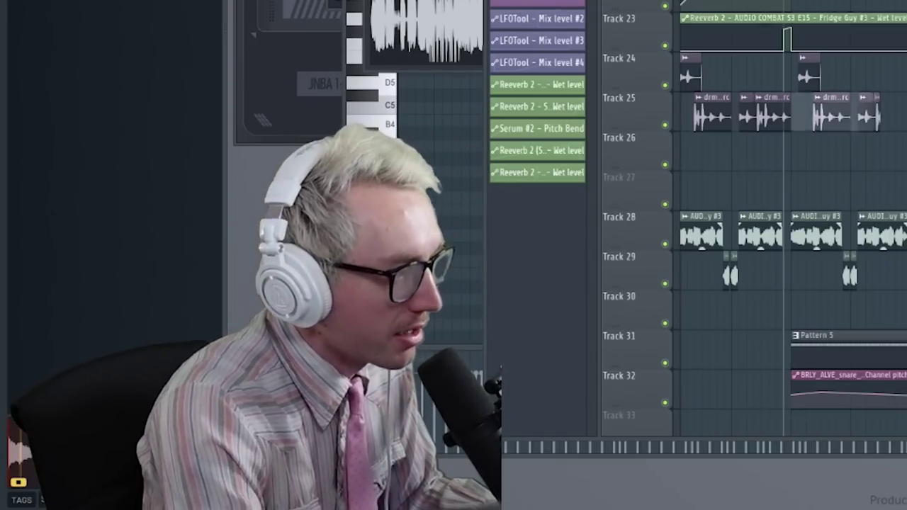
pyautogui.scroll(3, 538, 141)
pyautogui.scroll(-3, 779, 283)
pyautogui.scroll(3, 780, 283)
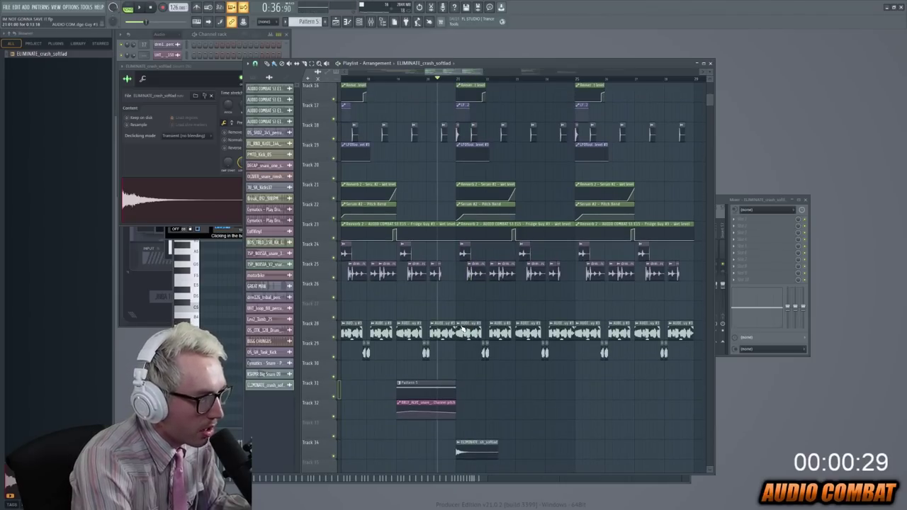
# Make the Track 28 Fridge Guy vocal clip at bar 21 unique, shift its pitch by 400 cents and audition it
pyautogui.click(462, 330)
pyautogui.click(482, 374)
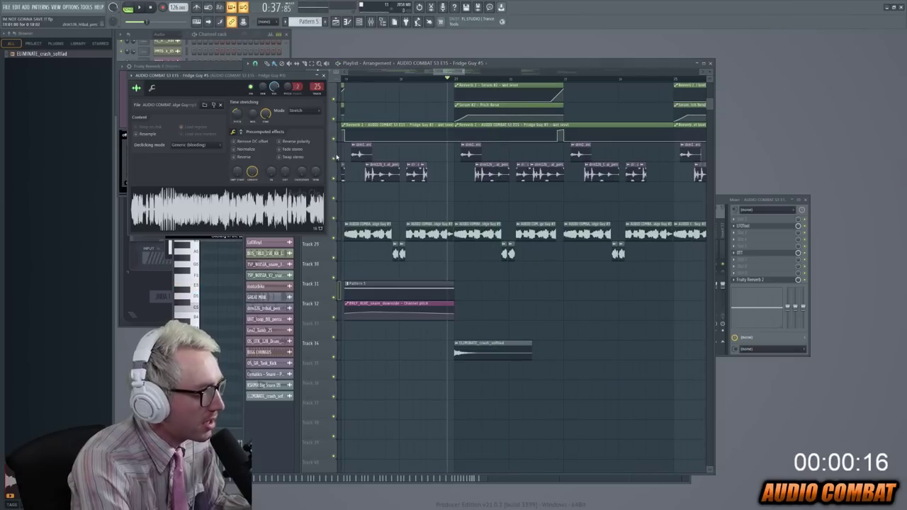
pyautogui.click(379, 201)
pyautogui.press('space')
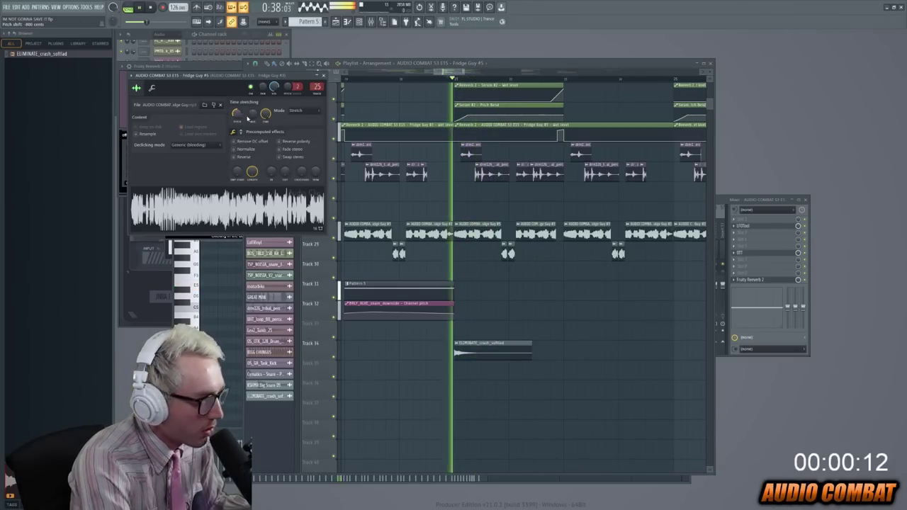
pyautogui.click(515, 204)
pyautogui.press('space')
pyautogui.click(515, 204)
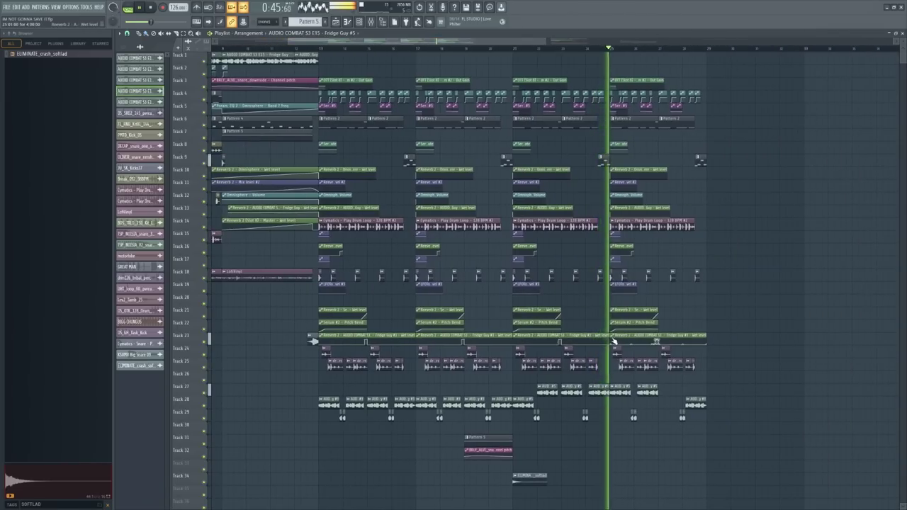
# Make the last Track 23 vocal reverb wet-level automation clip unique and reshape its curve so the peak extends towards the clip's end
pyautogui.rightClick(614, 342)
pyautogui.click(631, 396)
pyautogui.moveTo(655, 344); pyautogui.dragTo(653, 341)
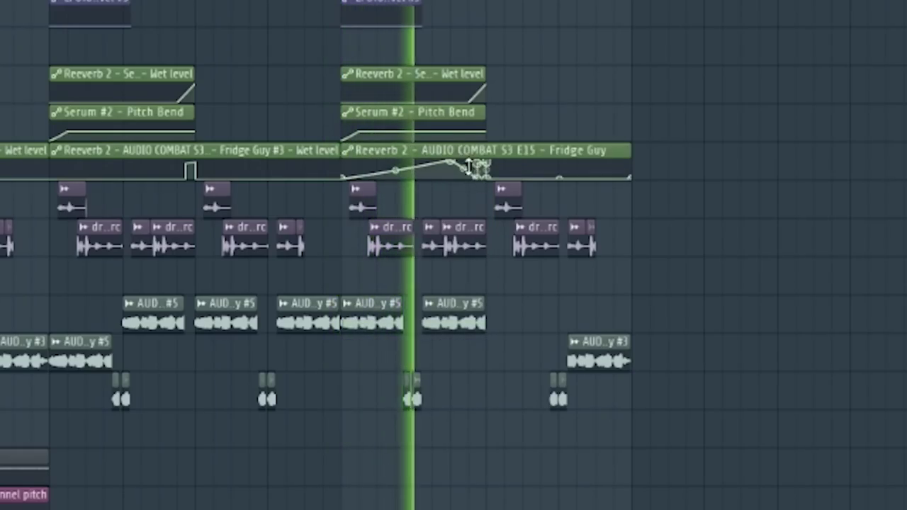
pyautogui.moveTo(467, 167)
pyautogui.mouseDown()
pyautogui.moveTo(480, 166)
pyautogui.moveTo(461, 176)
pyautogui.moveTo(500, 183)
pyautogui.moveTo(619, 156)
pyautogui.moveTo(614, 163)
pyautogui.mouseUp()
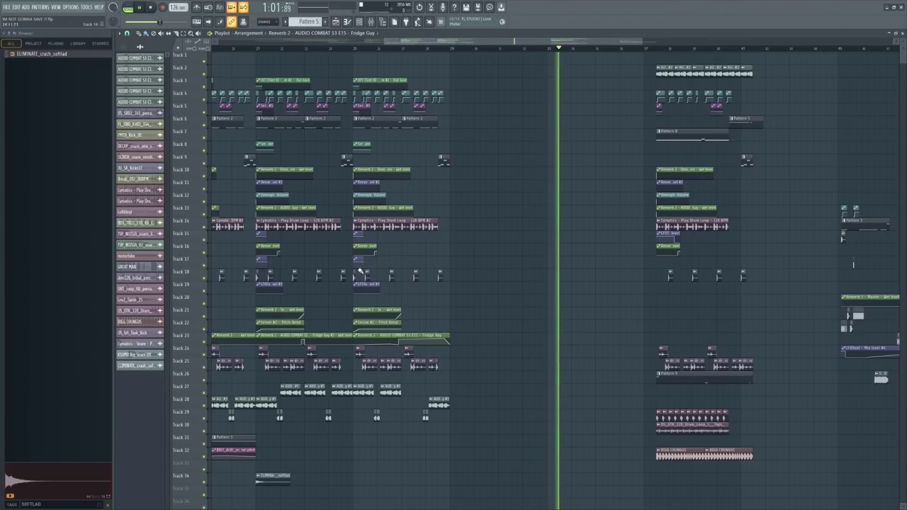
# Look through and play the leftover clips beyond the end of the song in the playlist
pyautogui.moveTo(514, 44); pyautogui.dragTo(574, 44)
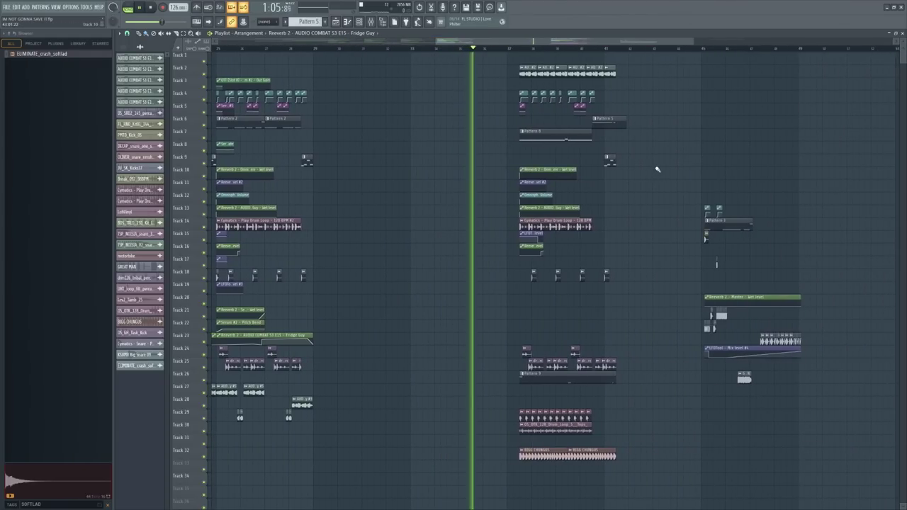
pyautogui.scroll(-3, 645, 172)
pyautogui.scroll(2, 610, 162)
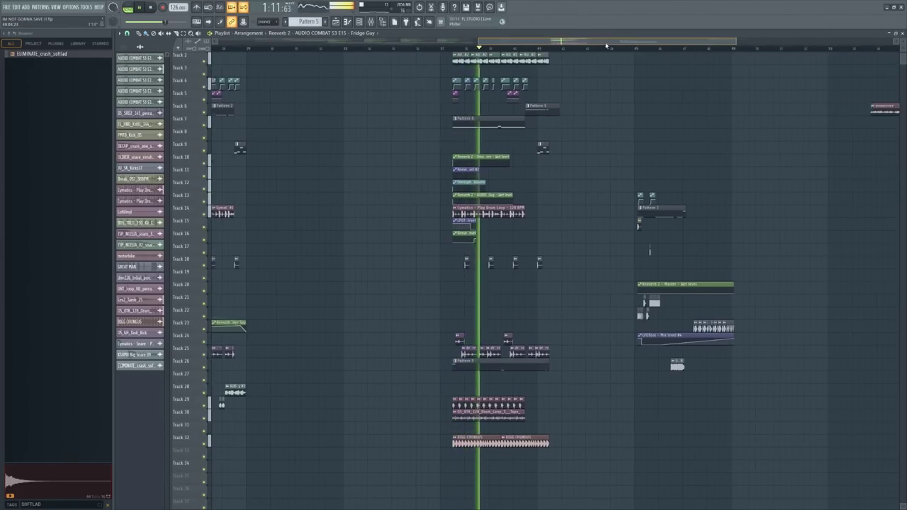
pyautogui.click(556, 48)
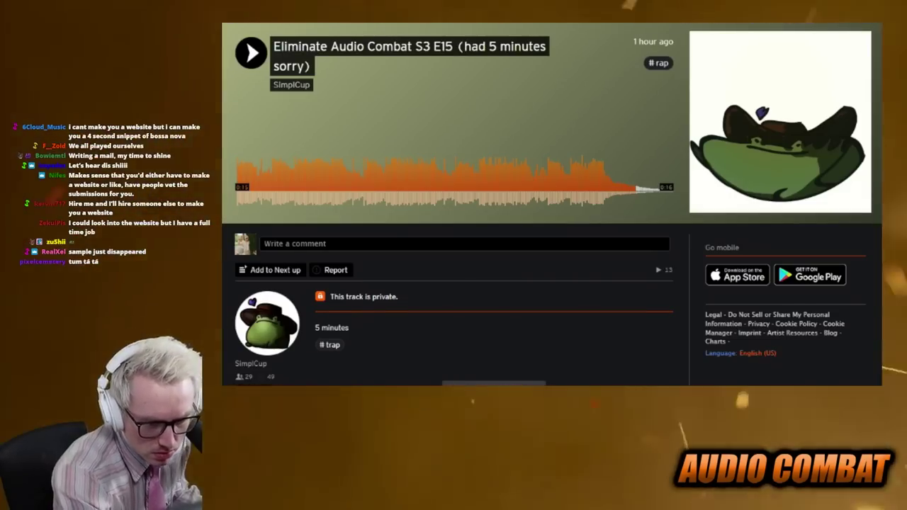
# Switch to the SoundCloud submissions and play the track refridgenateHQ
pyautogui.click(264, 63)
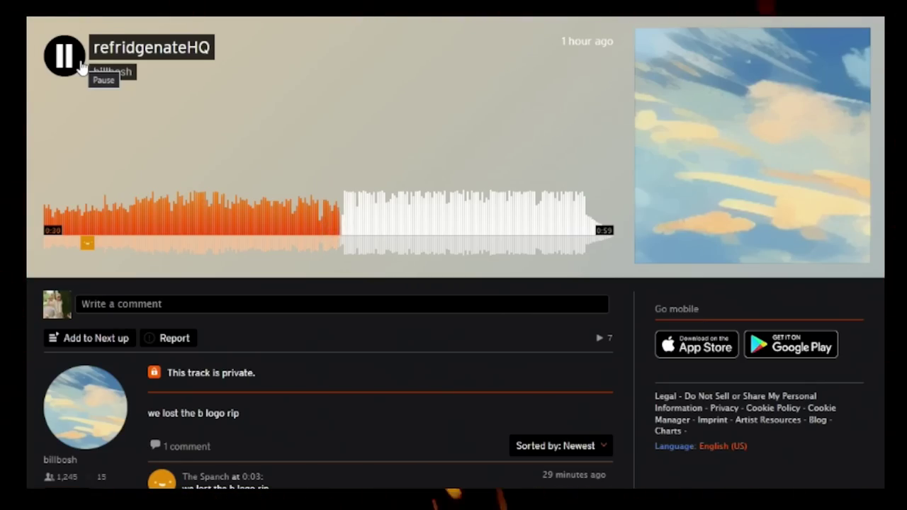